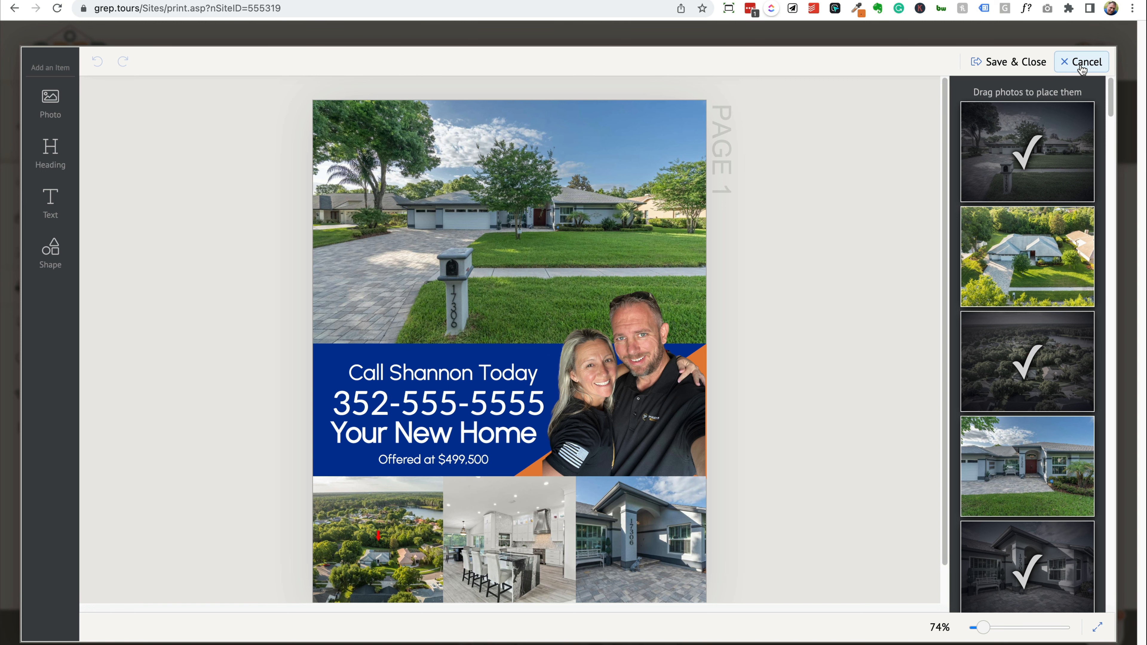
Cancel out of the Oak flyer editor without saving, back to Print Materials
{"action": "left_click", "coordinate": [1083, 63]}
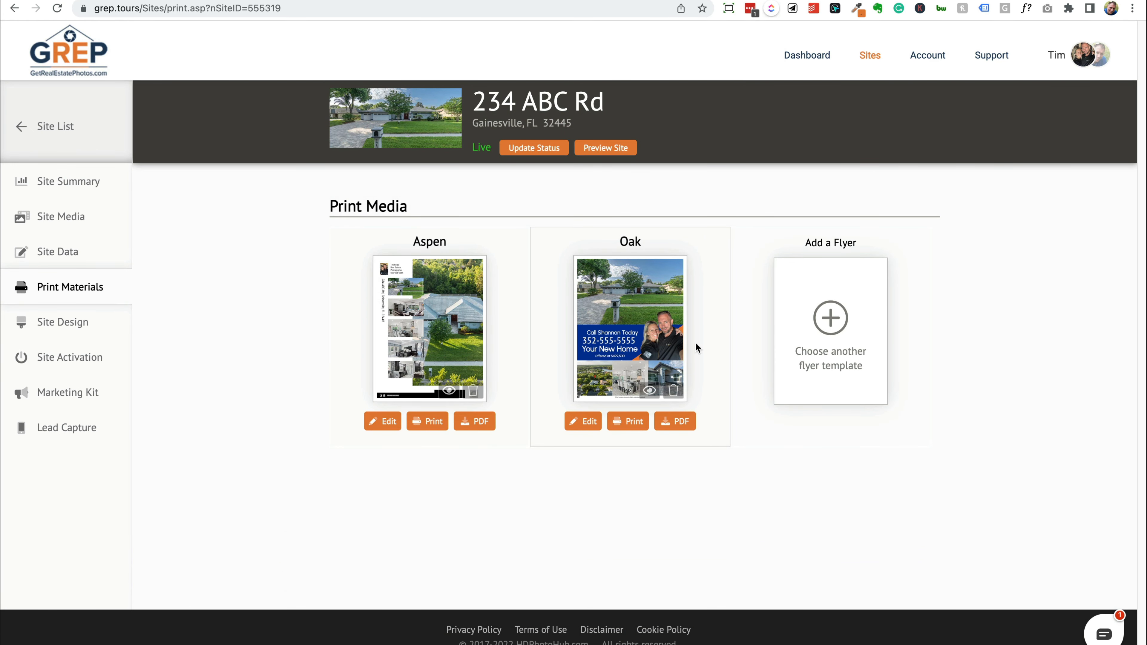
Delete the old Oak flyer and add a new flyer from the Oak template
{"action": "left_click", "coordinate": [674, 391]}
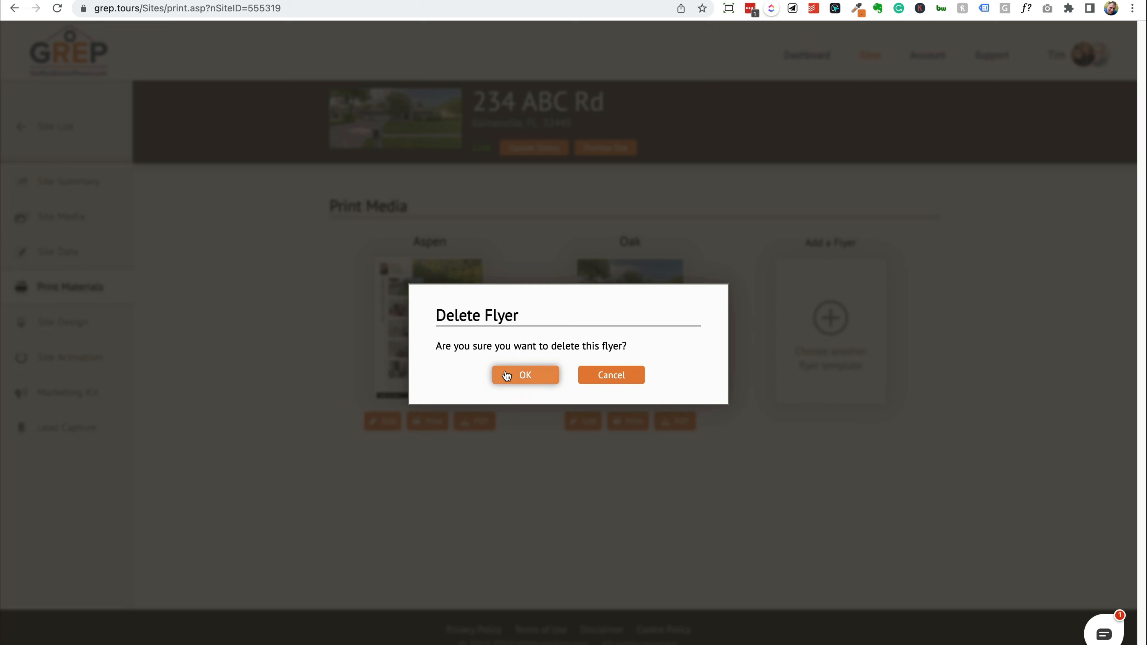
{"action": "left_click", "coordinate": [520, 375]}
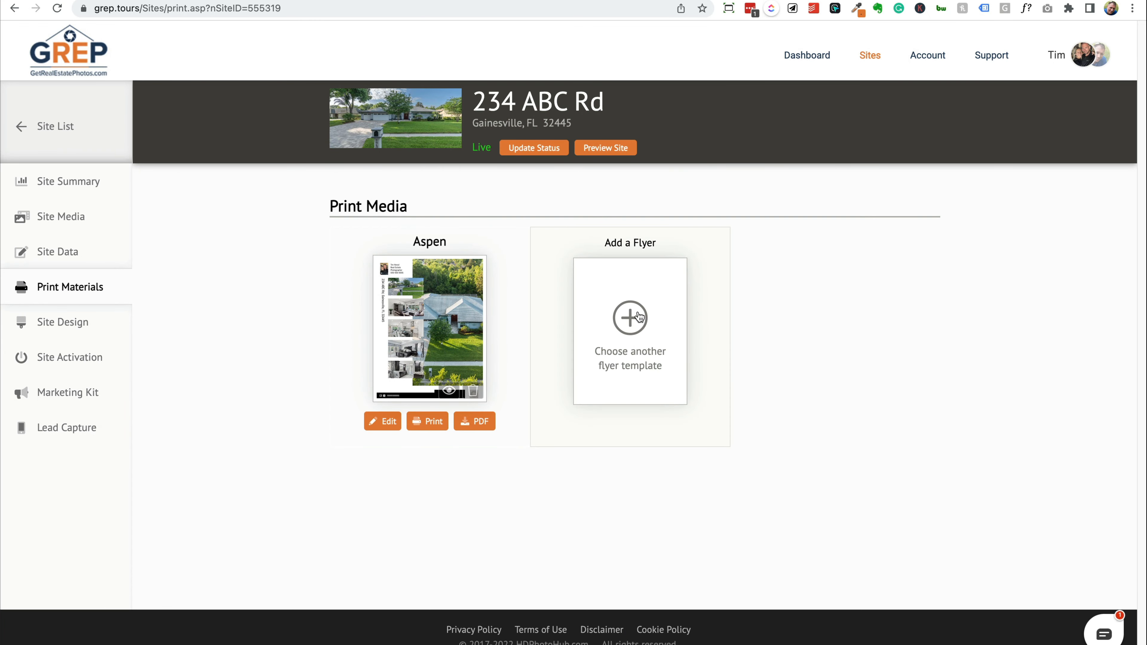
{"action": "left_click", "coordinate": [635, 315]}
{"action": "scroll", "coordinate": [627, 276], "scroll_direction": "down", "scroll_amount": 4}
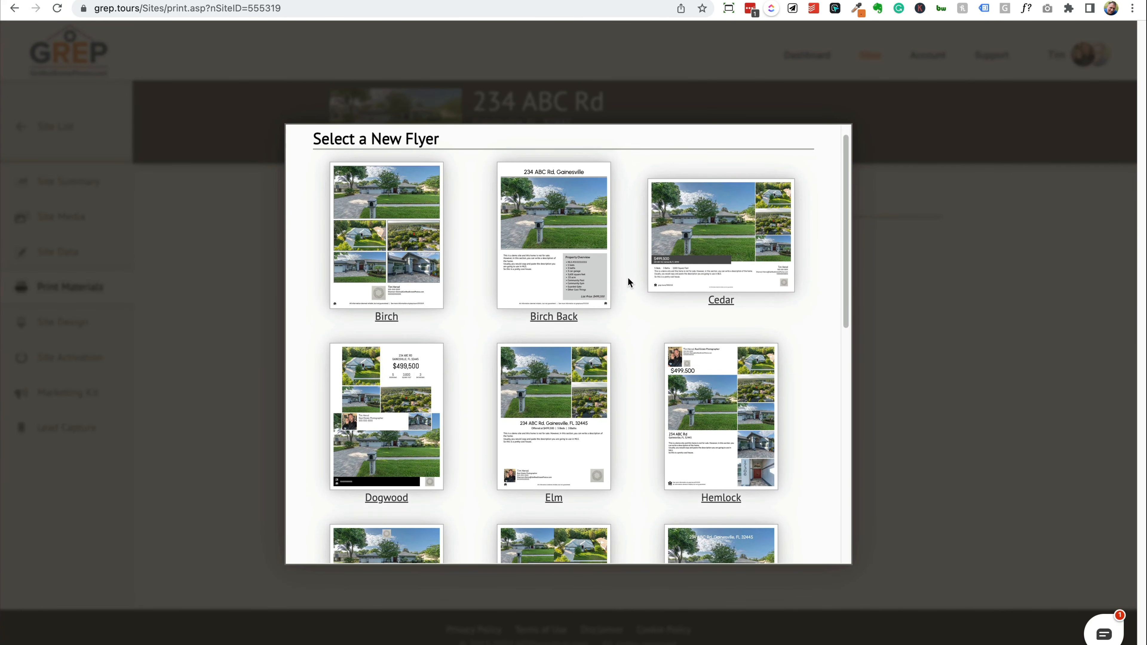
{"action": "scroll", "coordinate": [627, 277], "scroll_direction": "down", "scroll_amount": 1}
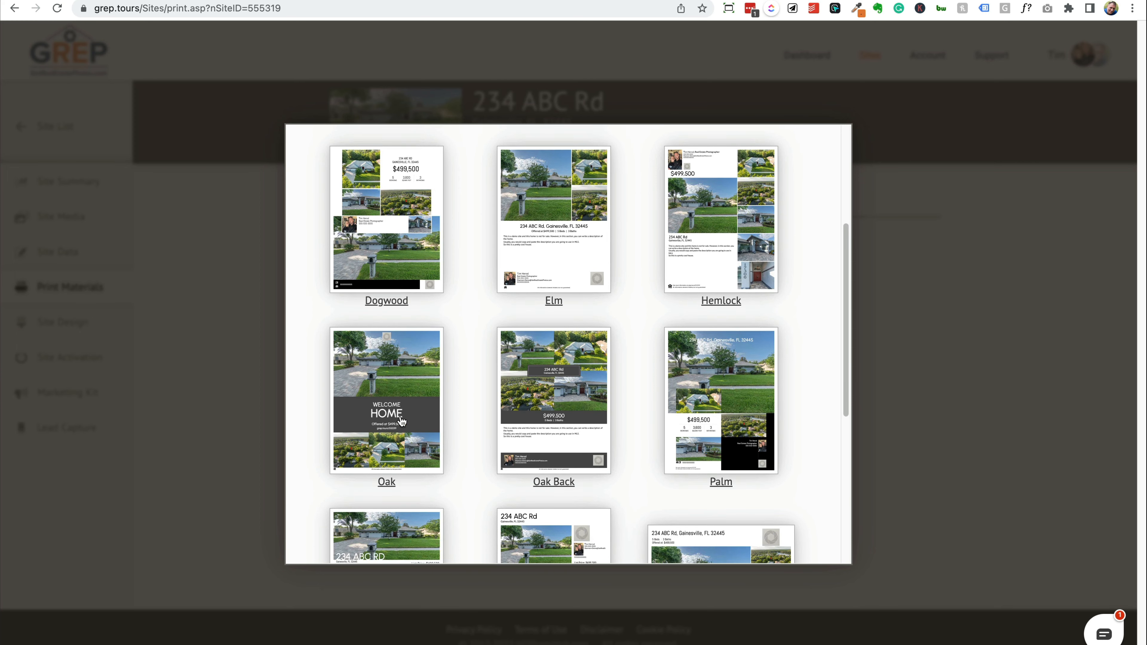
{"action": "left_click", "coordinate": [391, 379]}
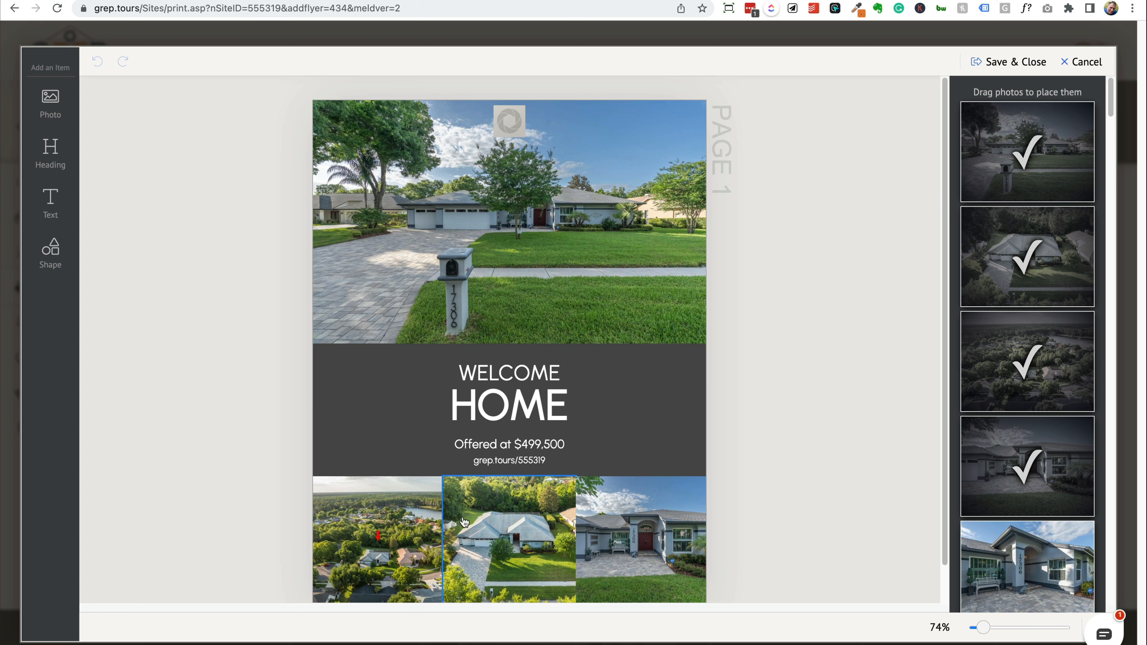
Browse the fresh Oak flyer's photo panel, then cancel out of the editor unchanged
{"action": "scroll", "coordinate": [373, 549], "scroll_direction": "down", "scroll_amount": 1}
{"action": "scroll", "coordinate": [373, 550], "scroll_direction": "up", "scroll_amount": 1}
{"action": "scroll", "coordinate": [819, 334], "scroll_direction": "down", "scroll_amount": 1}
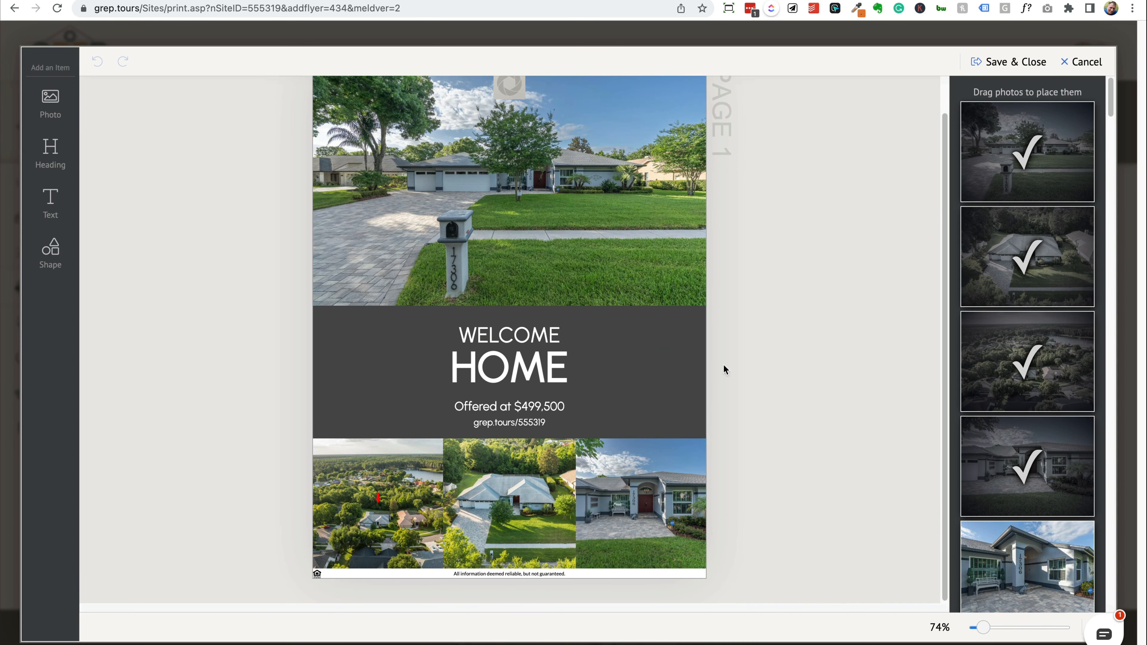
{"action": "scroll", "coordinate": [1022, 416], "scroll_direction": "down", "scroll_amount": 9}
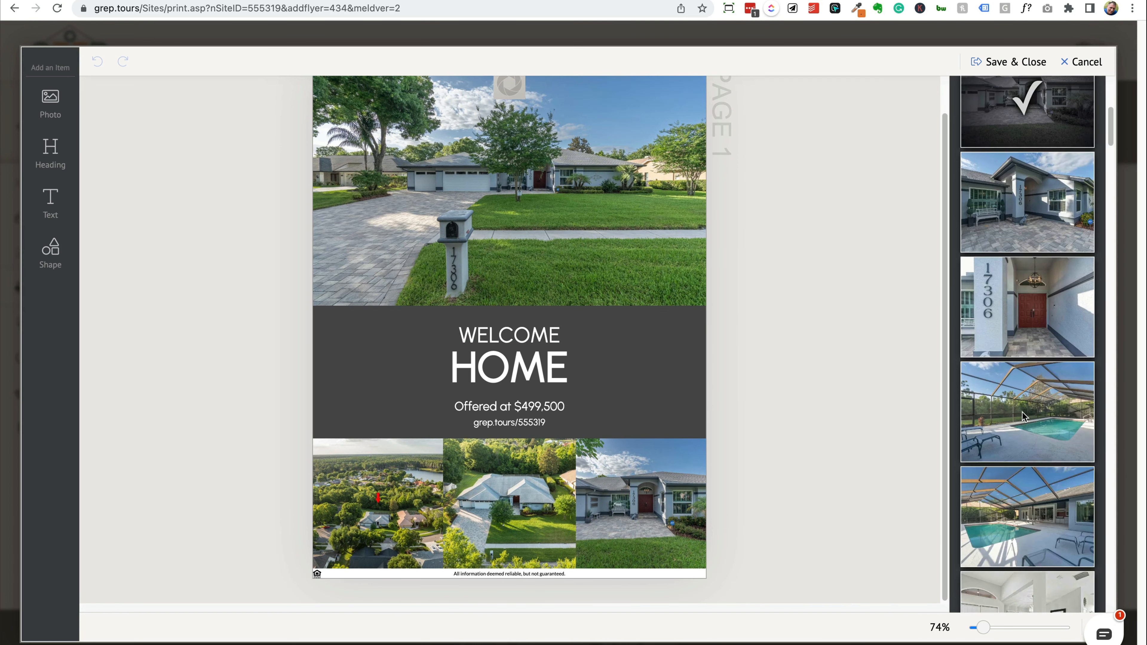
{"action": "scroll", "coordinate": [1022, 412], "scroll_direction": "down", "scroll_amount": 20}
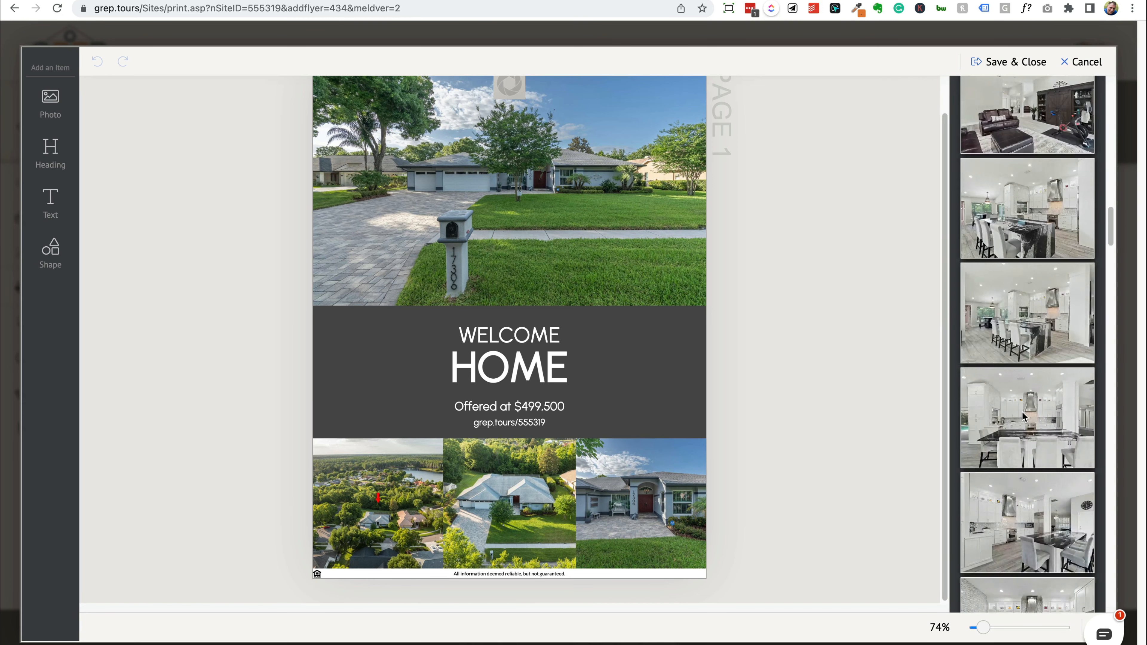
{"action": "scroll", "coordinate": [1021, 411], "scroll_direction": "down", "scroll_amount": 15}
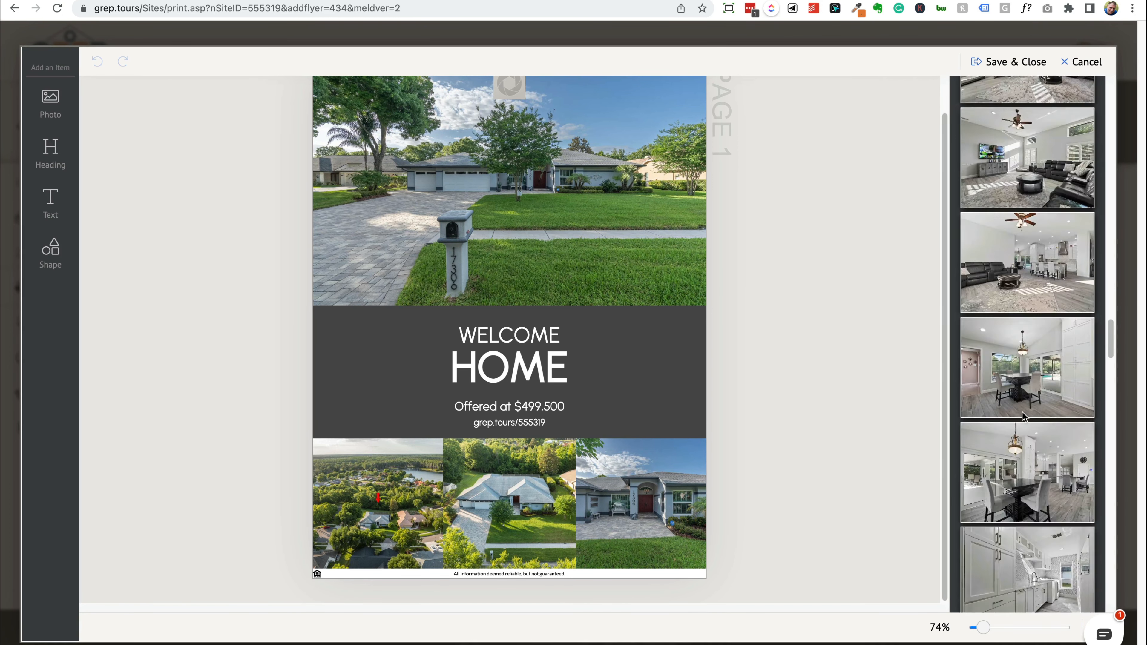
{"action": "scroll", "coordinate": [1023, 416], "scroll_direction": "down", "scroll_amount": 15}
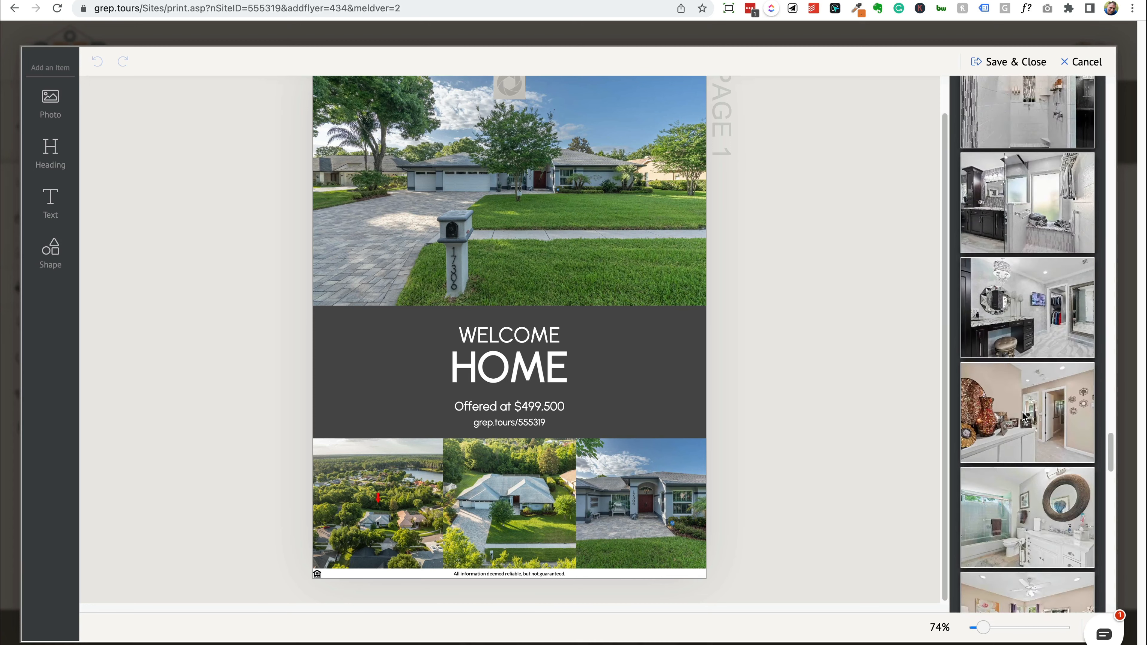
{"action": "scroll", "coordinate": [1022, 416], "scroll_direction": "down", "scroll_amount": 15}
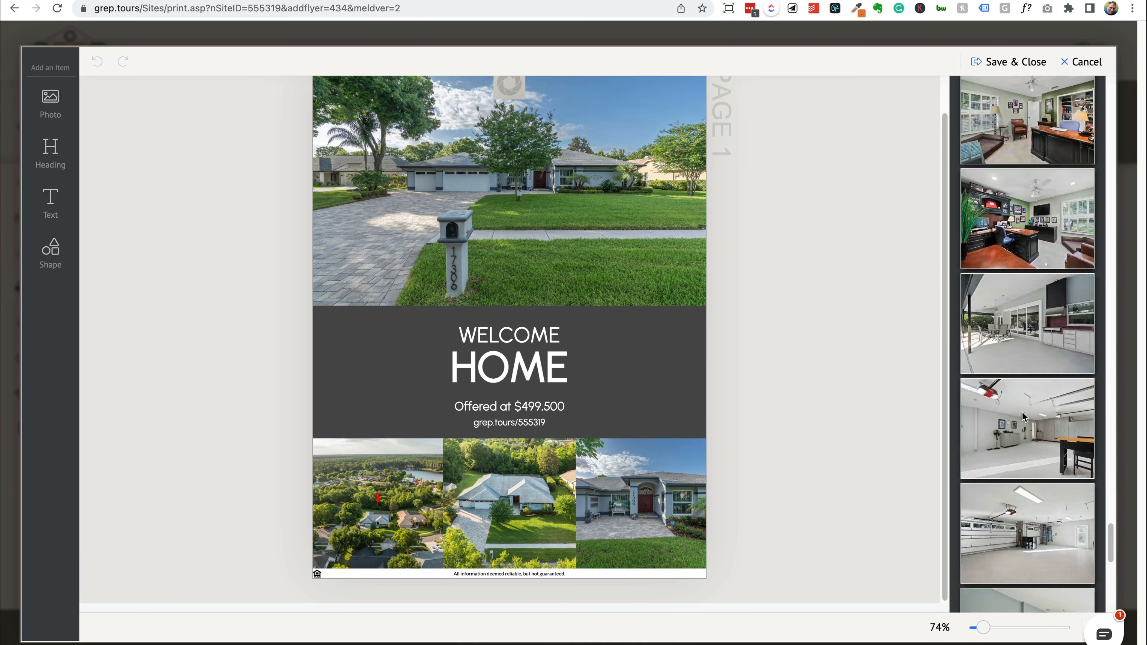
{"action": "scroll", "coordinate": [1021, 412], "scroll_direction": "down", "scroll_amount": 8}
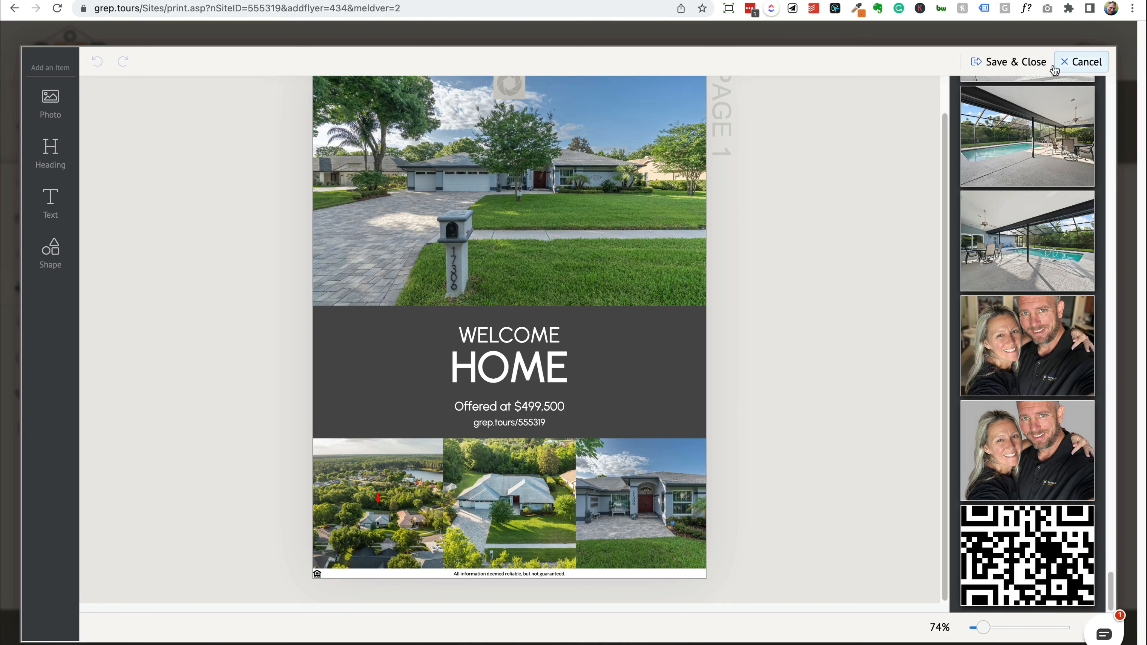
{"action": "left_click", "coordinate": [1068, 66]}
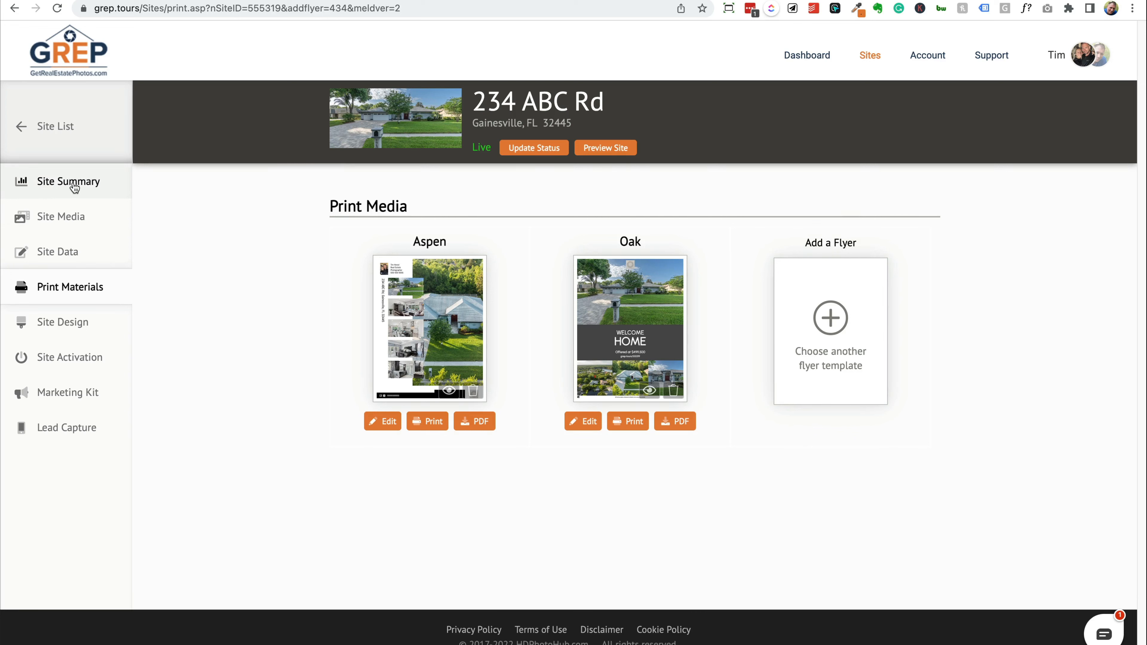
Go via Dashboard to the Account page and scroll down to the Account Logos slots
{"action": "left_click", "coordinate": [810, 56]}
{"action": "left_click", "coordinate": [925, 57]}
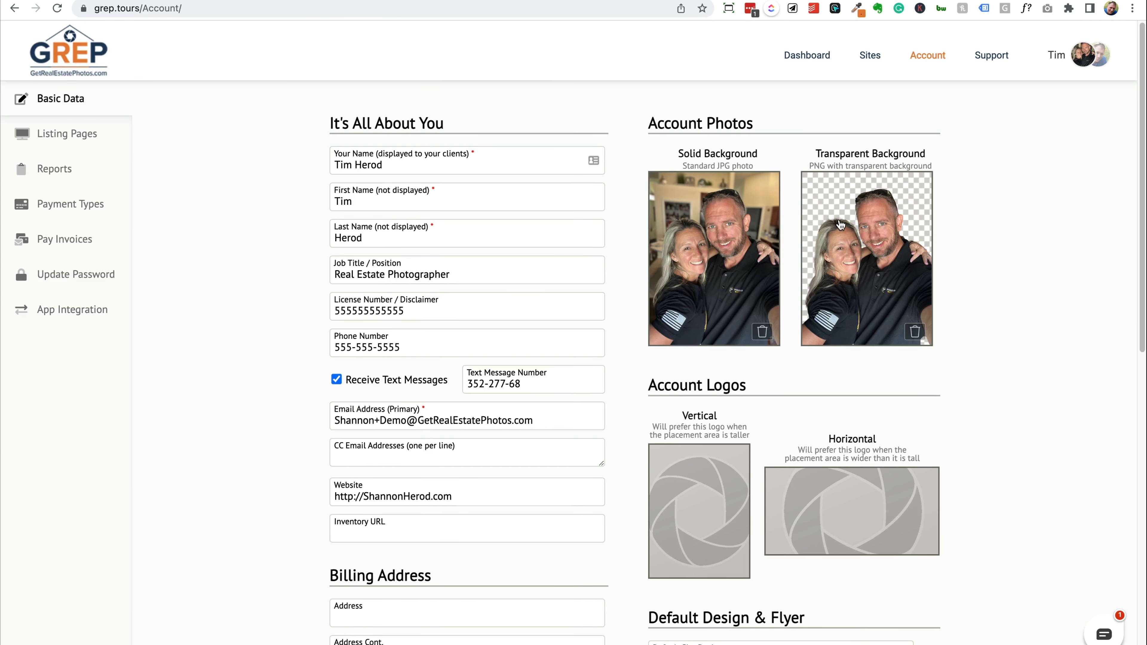
{"action": "scroll", "coordinate": [840, 224], "scroll_direction": "down", "scroll_amount": 1}
{"action": "scroll", "coordinate": [790, 352], "scroll_direction": "down", "scroll_amount": 2}
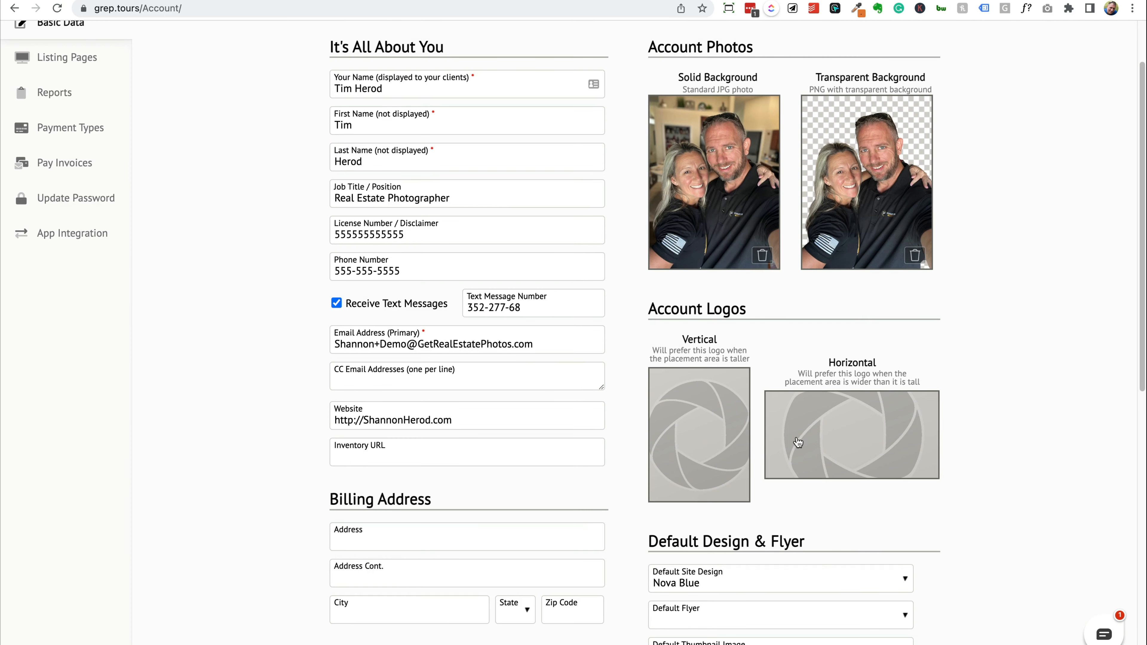
{"action": "scroll", "coordinate": [828, 403], "scroll_direction": "down", "scroll_amount": 4}
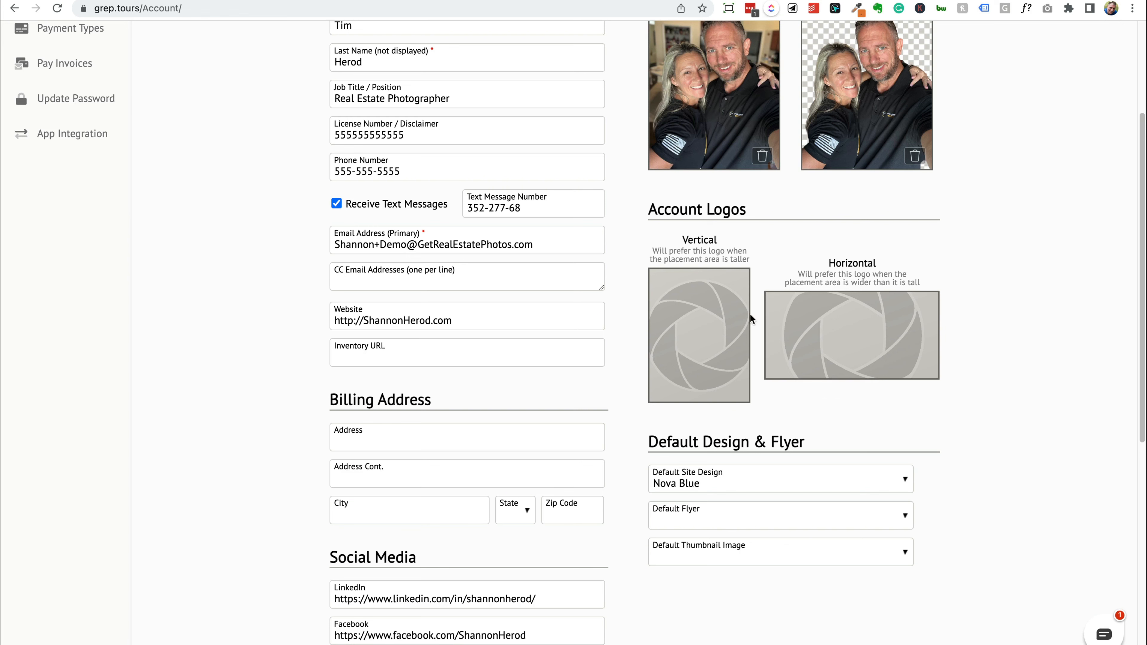
{"action": "left_click", "coordinate": [685, 319]}
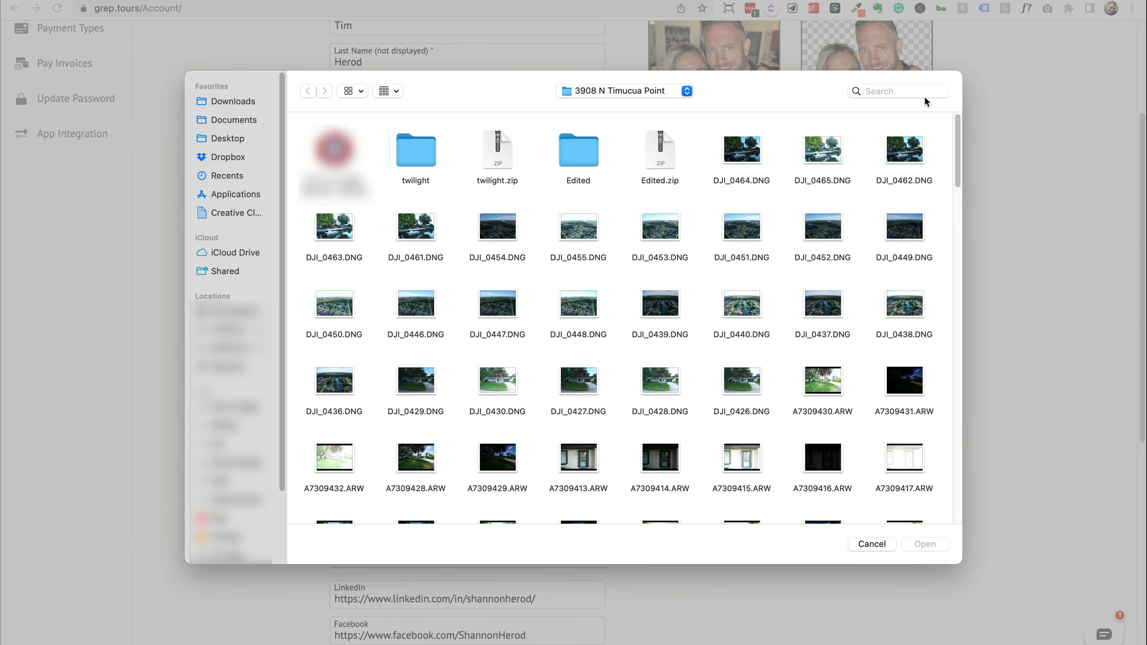
{"action": "left_click", "coordinate": [871, 543]}
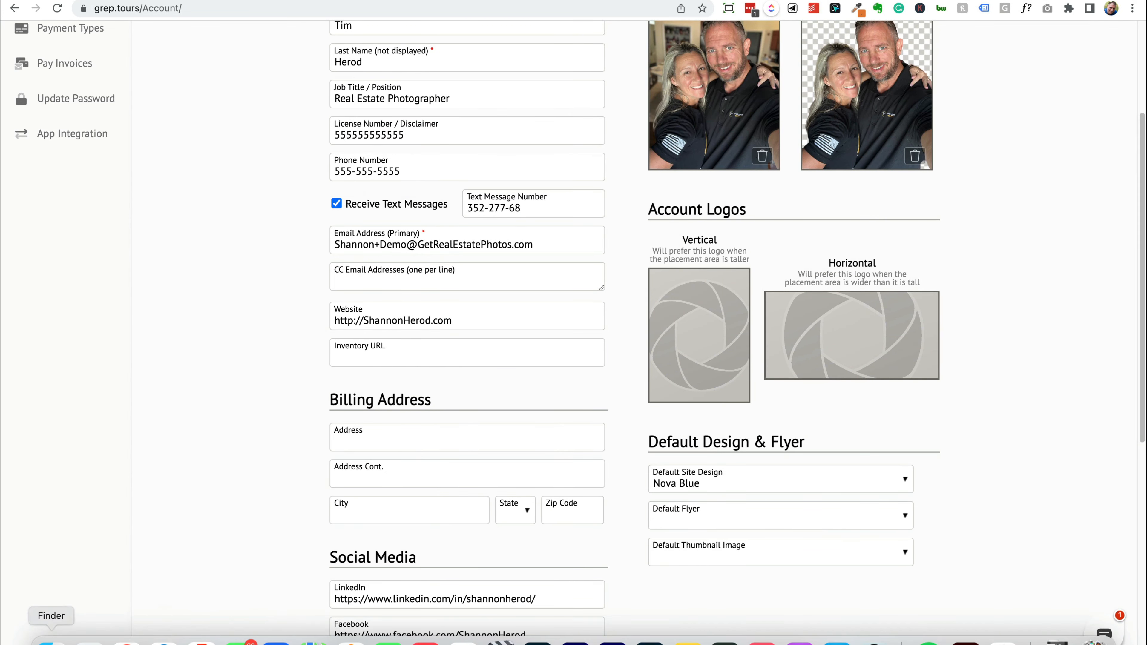
Drag the GREP colour logo PNG from a Finder window into the Horizontal logo slot
{"action": "left_click_drag", "start_coordinate": [406, 0], "coordinate": [337, 173]}
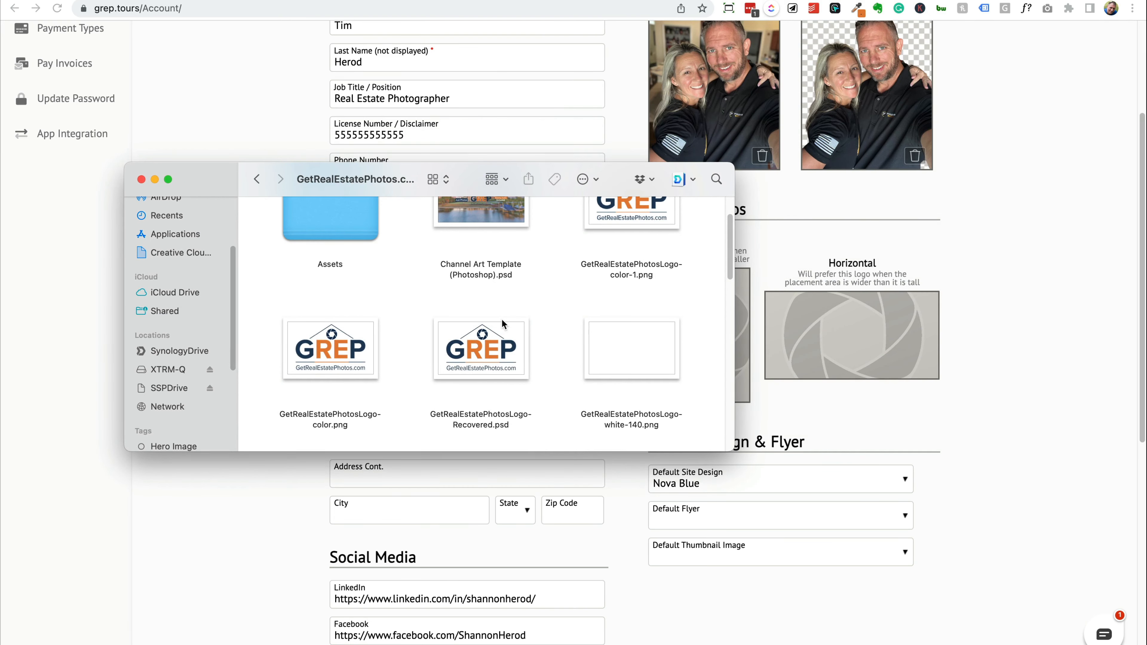
{"action": "scroll", "coordinate": [514, 319], "scroll_direction": "down", "scroll_amount": 2}
{"action": "scroll", "coordinate": [514, 318], "scroll_direction": "up", "scroll_amount": 5}
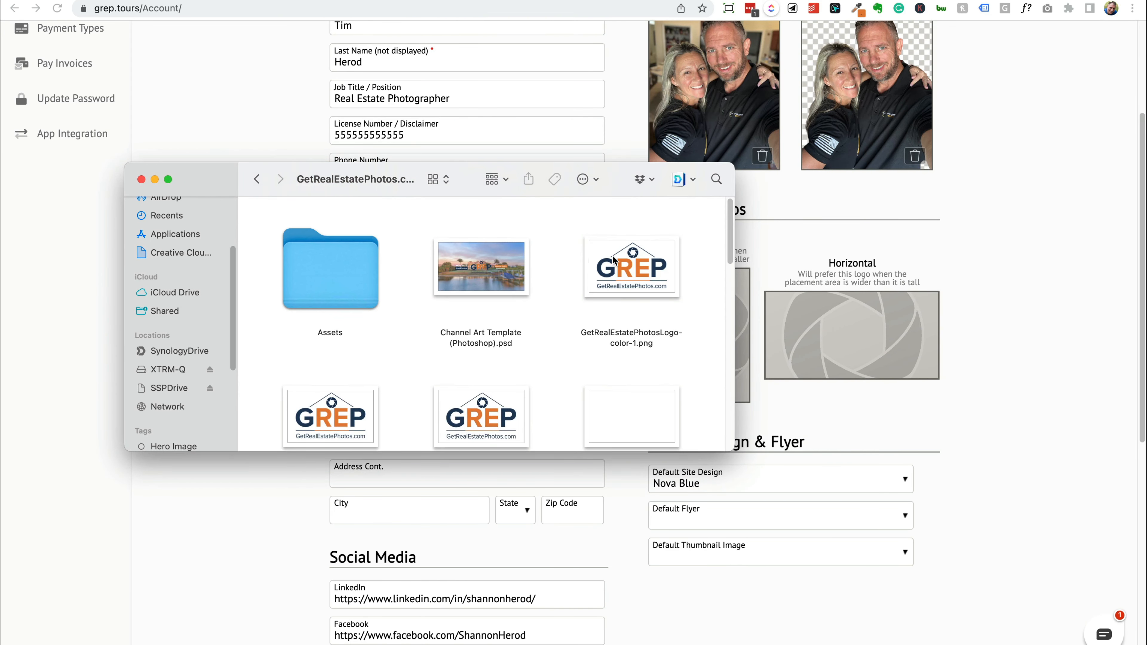
{"action": "left_click_drag", "start_coordinate": [468, 172], "coordinate": [291, 142]}
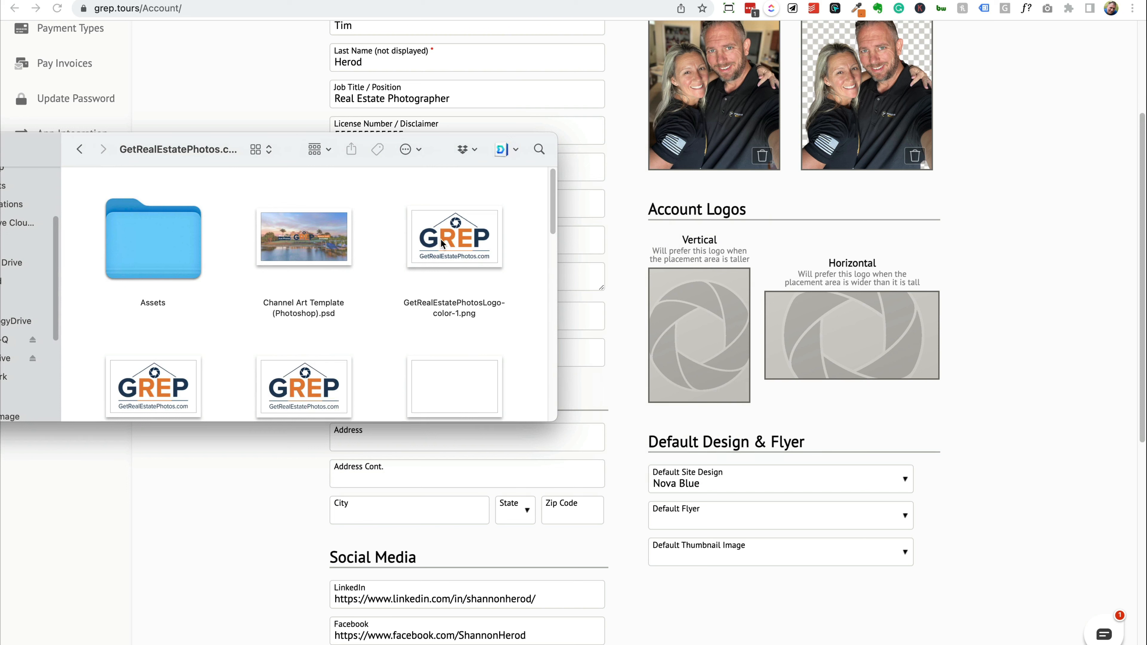
{"action": "left_click_drag", "start_coordinate": [437, 235], "coordinate": [824, 335]}
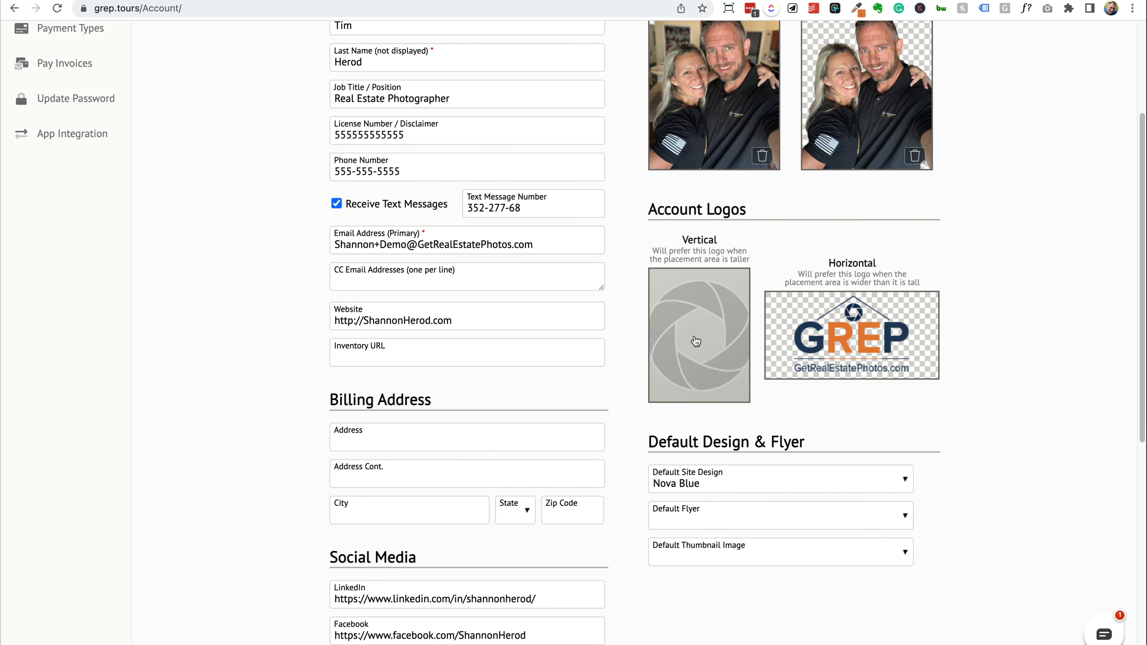
{"action": "scroll", "coordinate": [697, 338], "scroll_direction": "down", "scroll_amount": 10}
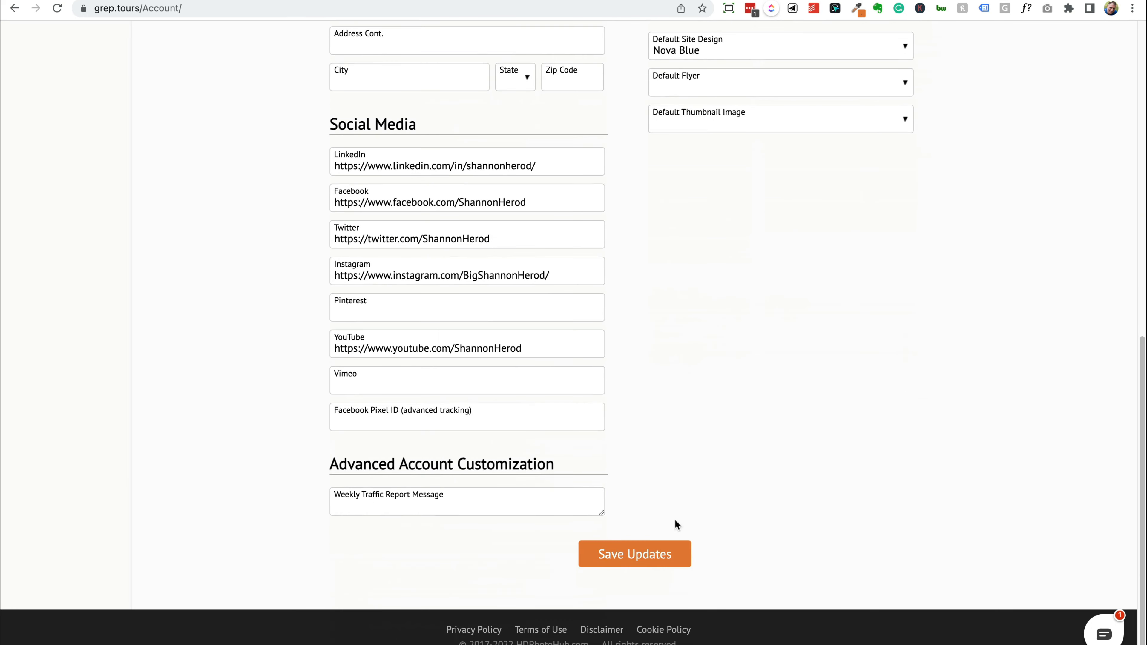
Save the account updates and confirm the colour logo stays in the Horizontal slot
{"action": "left_click", "coordinate": [644, 555]}
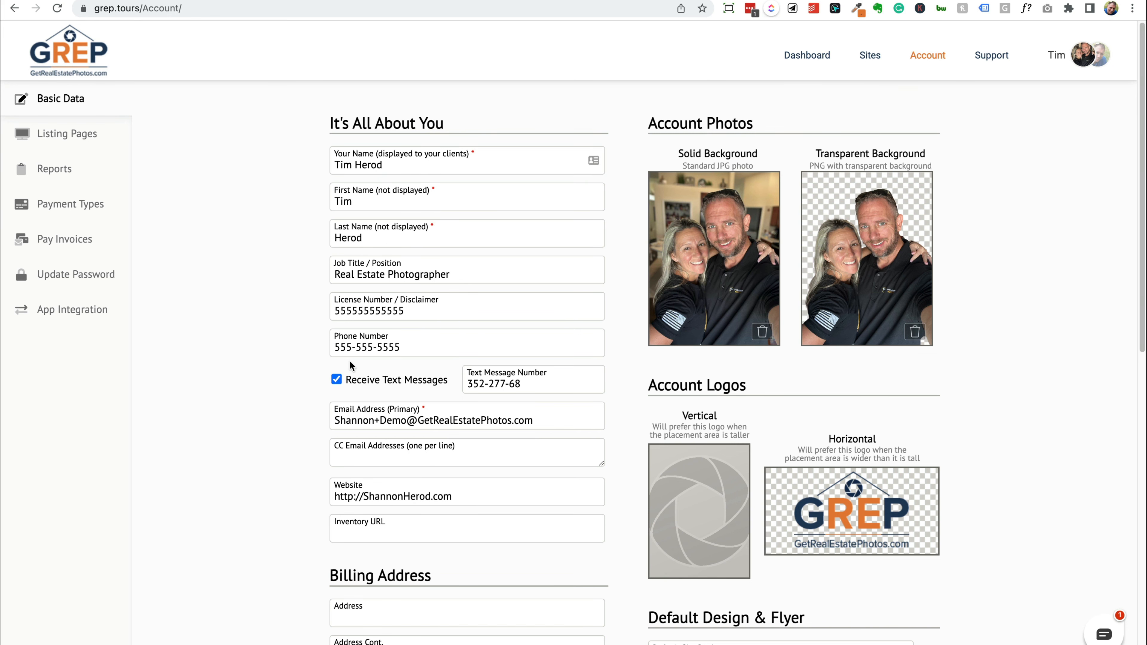
{"action": "scroll", "coordinate": [350, 362], "scroll_direction": "down", "scroll_amount": 3}
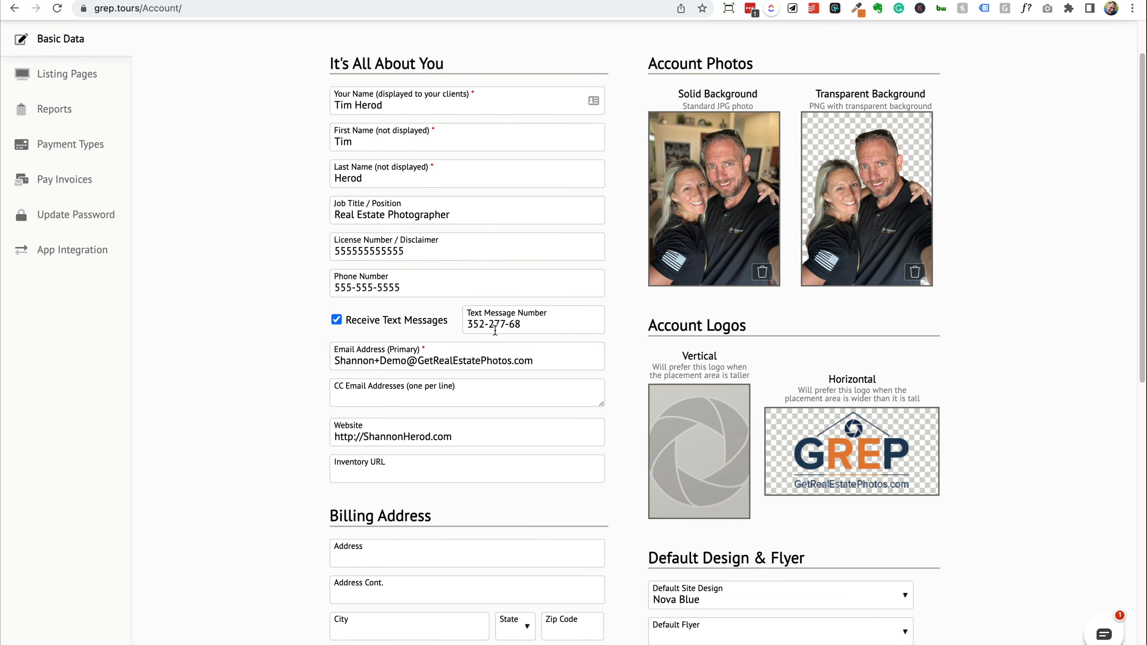
{"action": "scroll", "coordinate": [287, 364], "scroll_direction": "down", "scroll_amount": 15}
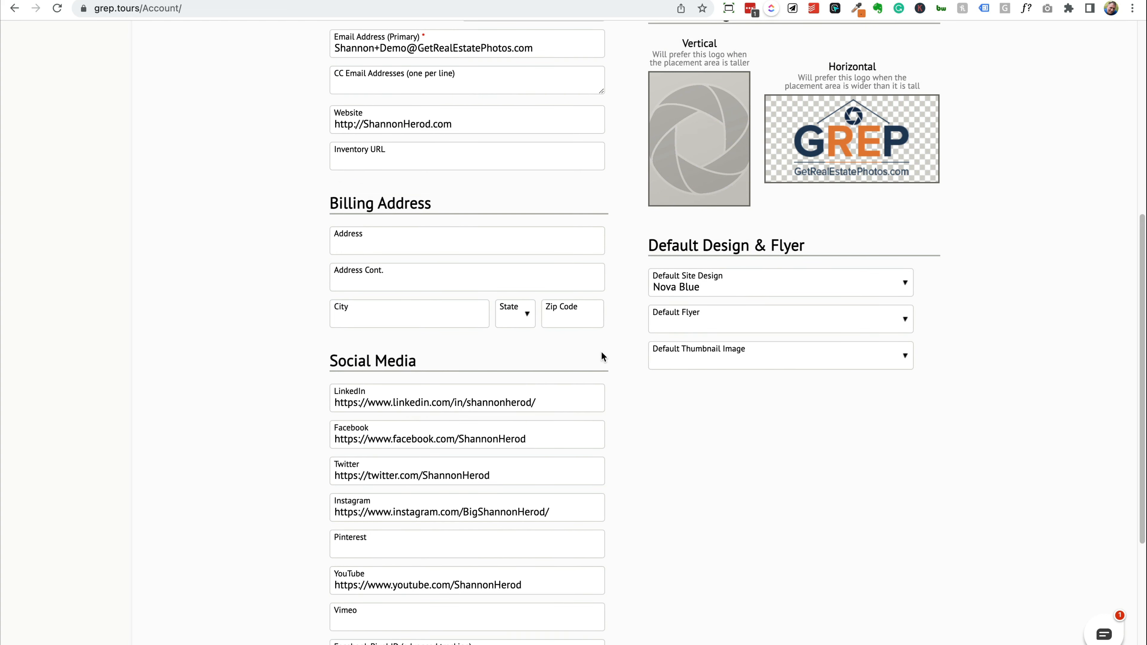
{"action": "scroll", "coordinate": [275, 308], "scroll_direction": "up", "scroll_amount": 18}
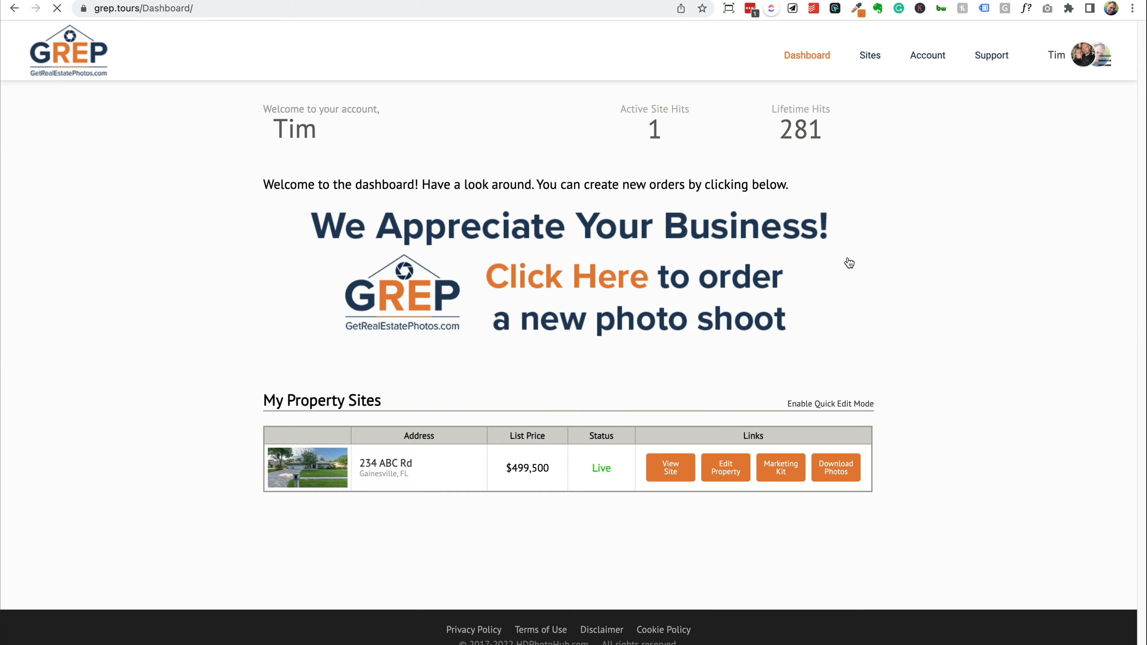
Open the 234 ABC Rd marketing kit's Print Materials and open the Oak flyer
{"action": "left_click", "coordinate": [784, 466]}
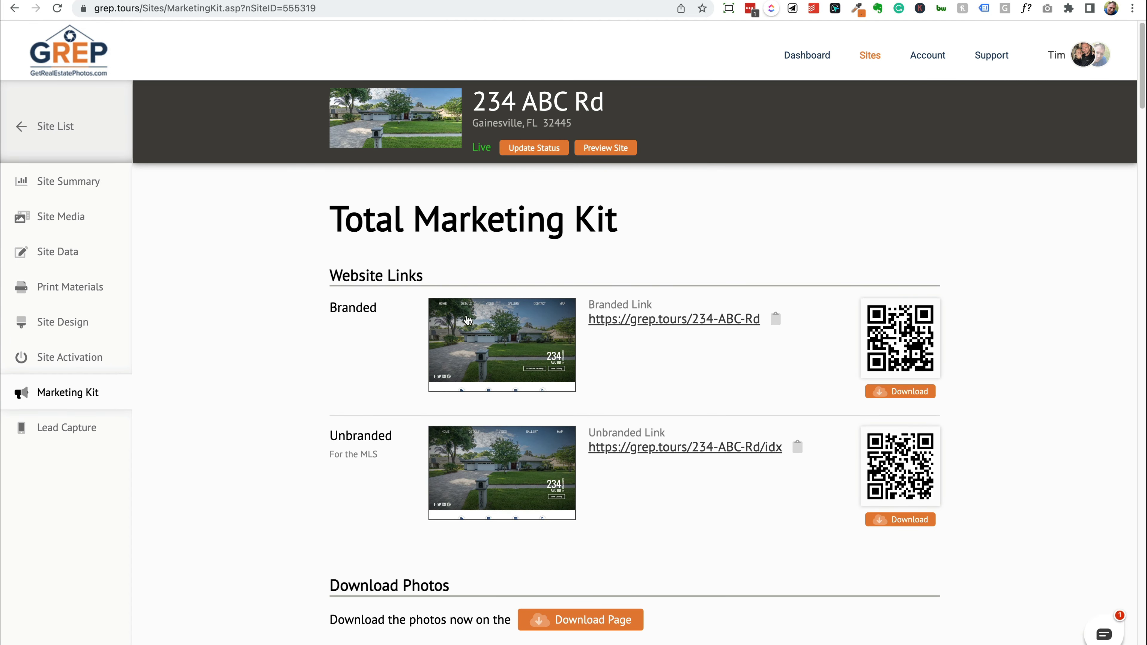
{"action": "left_click", "coordinate": [63, 295]}
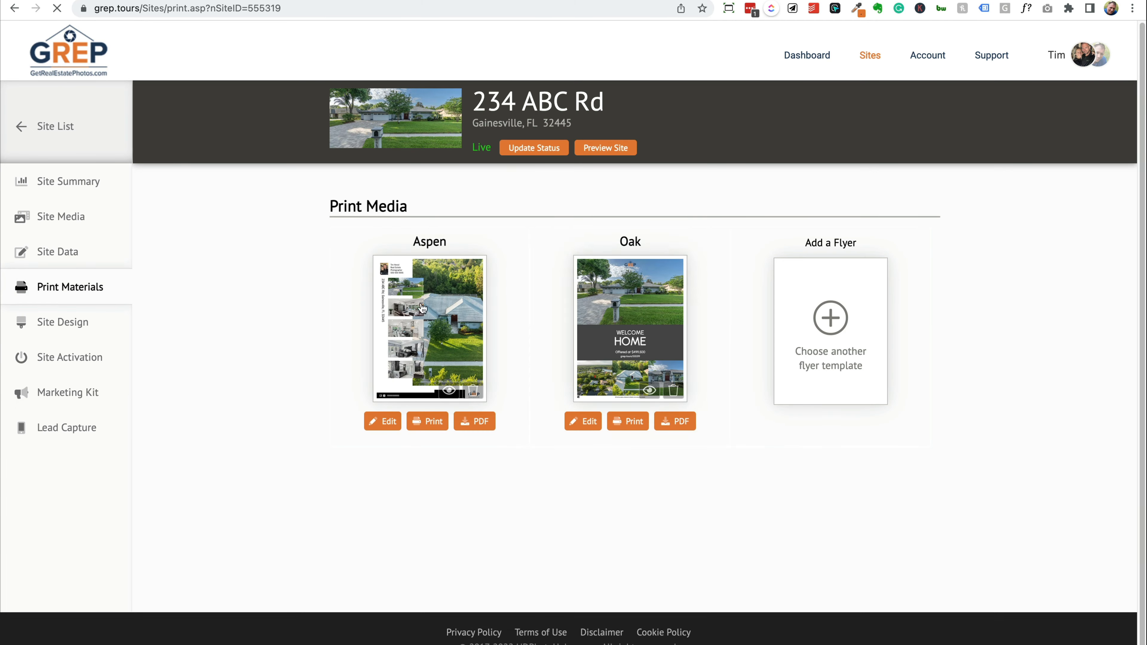
{"action": "left_click", "coordinate": [624, 307]}
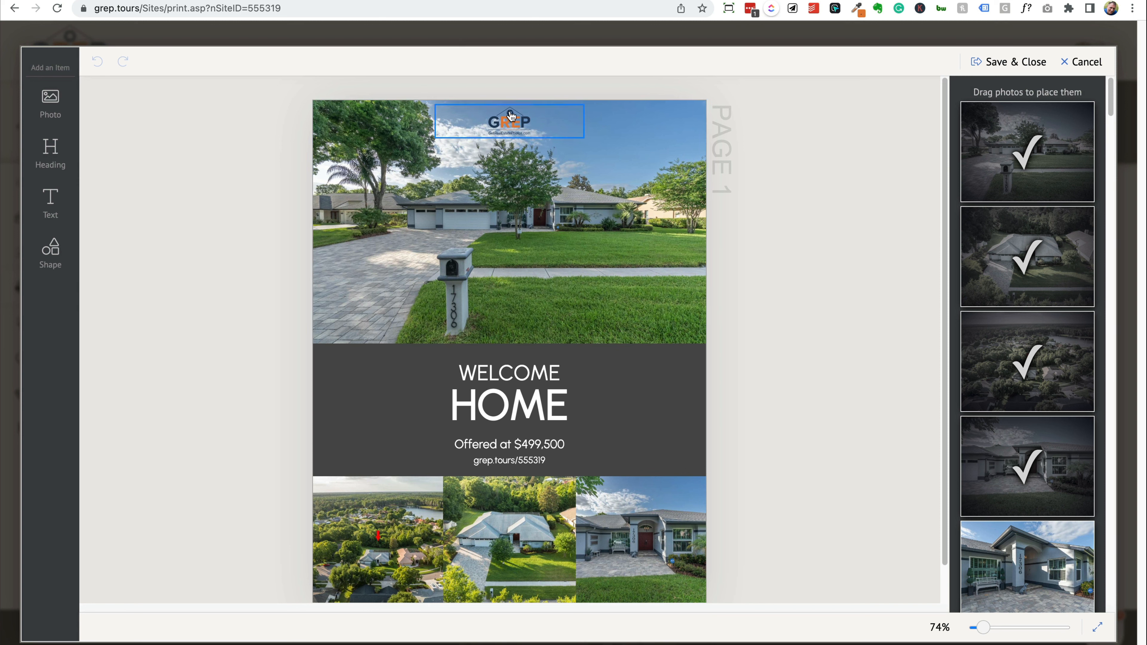
Add a photo frame, fill it with the agents' couple photo, and size it at the band's right
{"action": "left_click", "coordinate": [530, 126]}
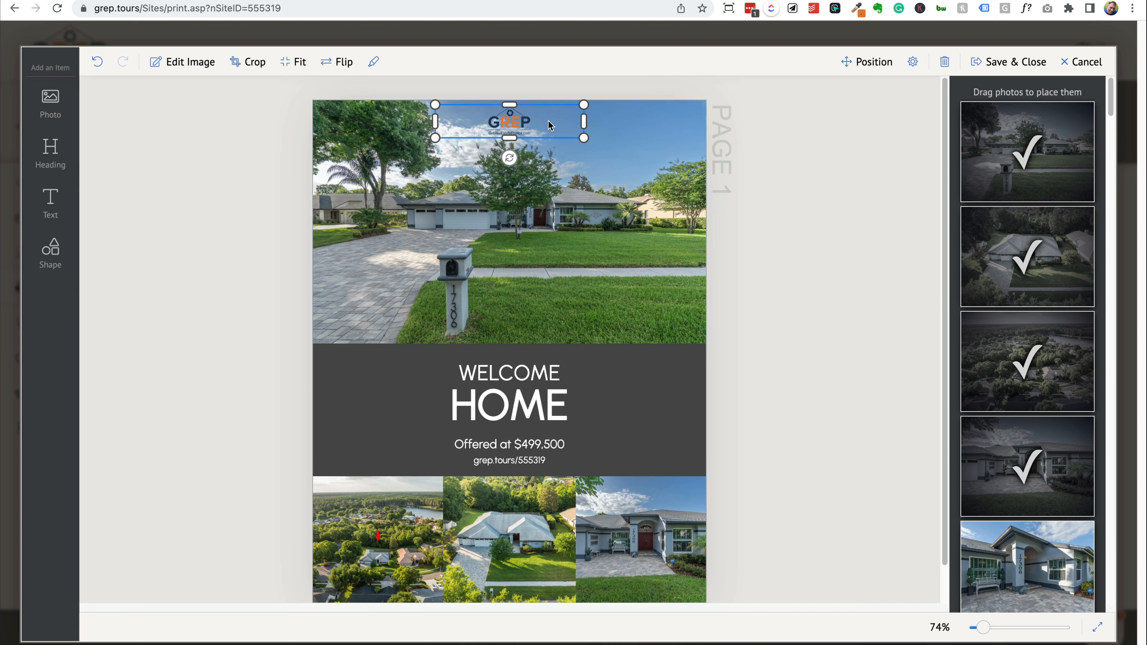
{"action": "left_click", "coordinate": [810, 183]}
{"action": "scroll", "coordinate": [948, 361], "scroll_direction": "down", "scroll_amount": 1}
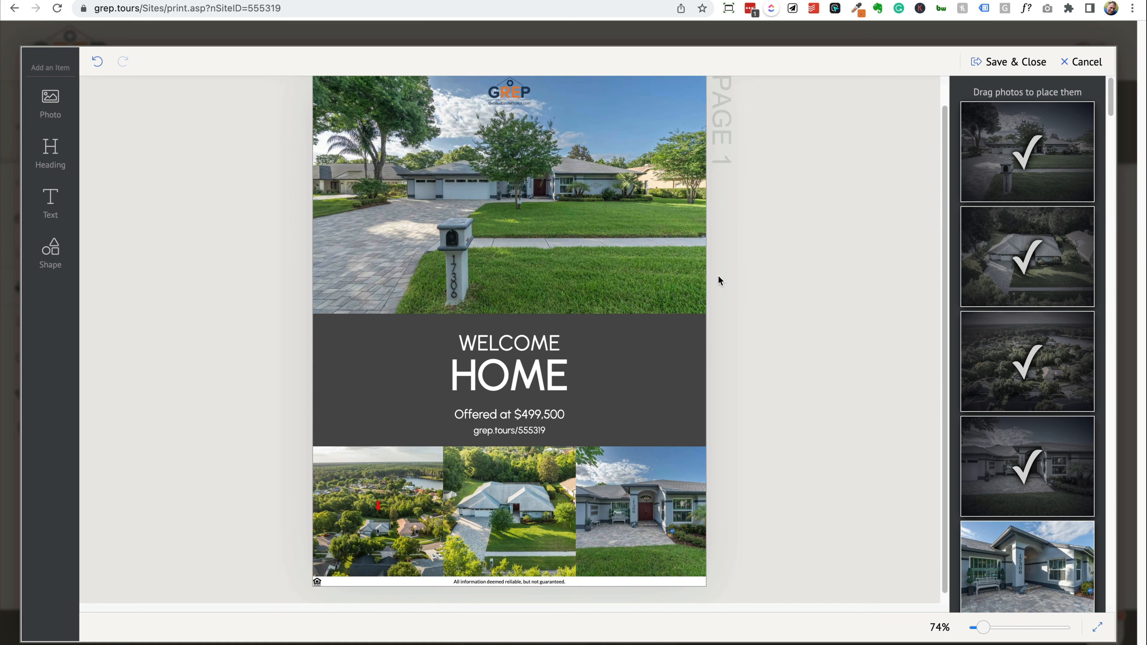
{"action": "scroll", "coordinate": [720, 281], "scroll_direction": "up", "scroll_amount": 1}
{"action": "scroll", "coordinate": [967, 289], "scroll_direction": "down", "scroll_amount": 6}
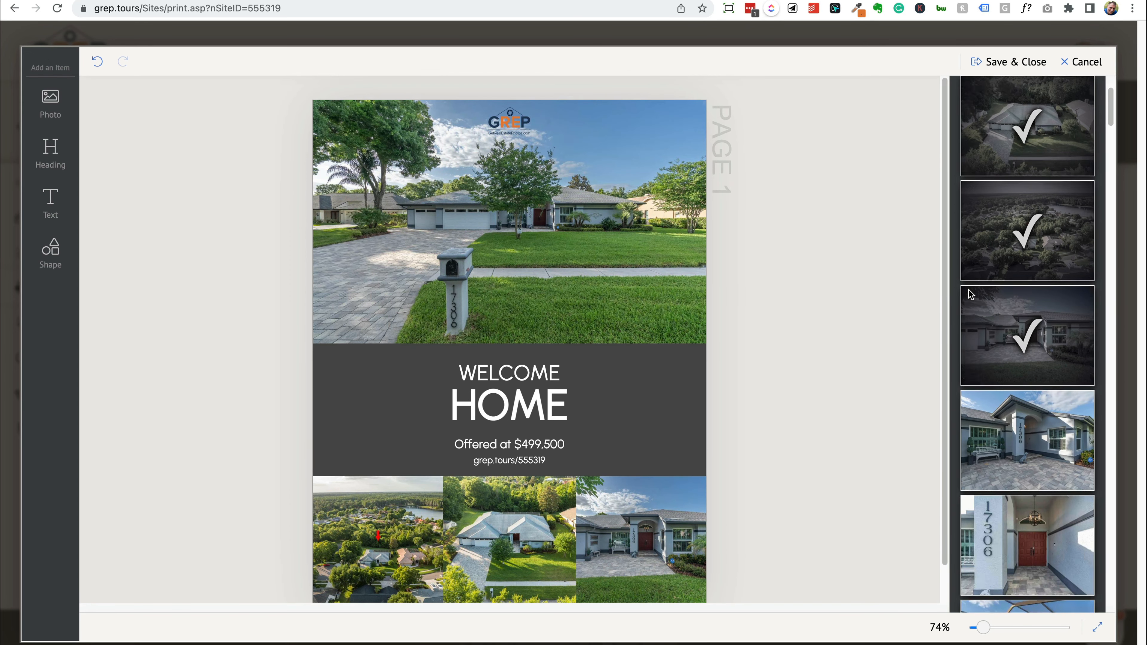
{"action": "left_click", "coordinate": [51, 97]}
{"action": "left_click_drag", "start_coordinate": [482, 335], "coordinate": [545, 296]}
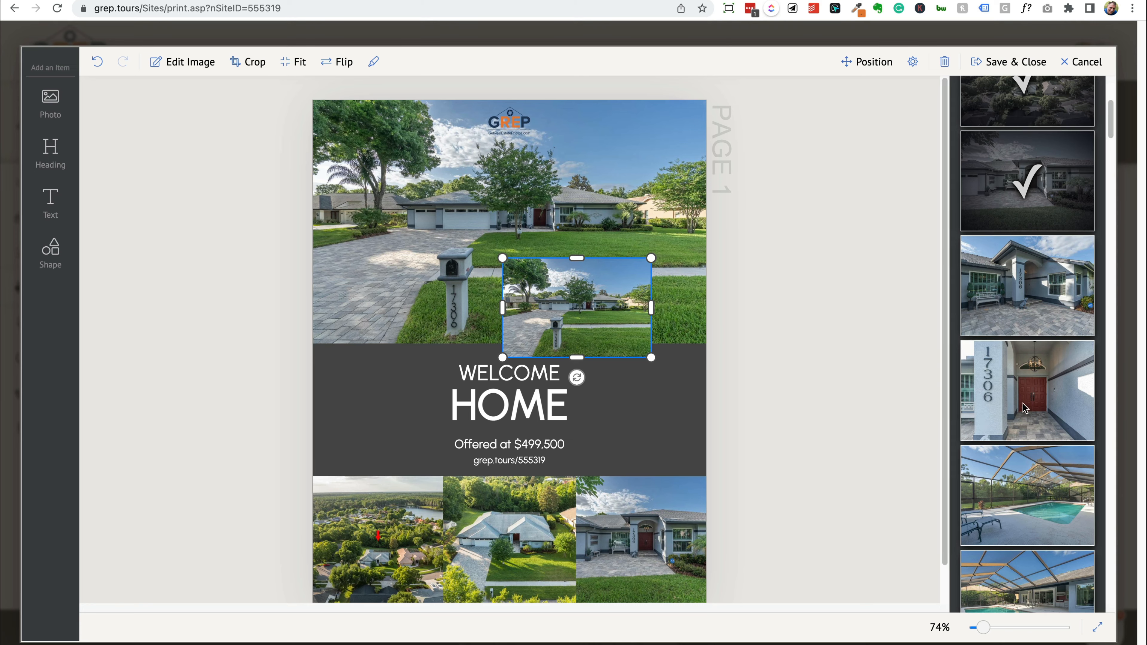
{"action": "scroll", "coordinate": [1024, 407], "scroll_direction": "down", "scroll_amount": 20}
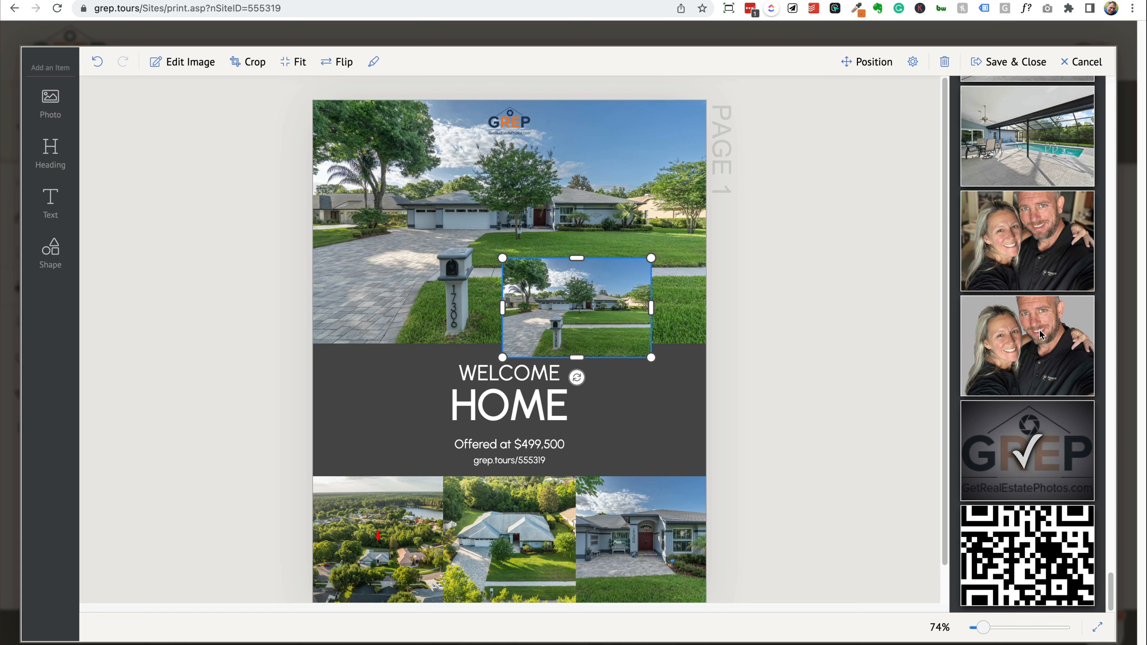
{"action": "left_click_drag", "start_coordinate": [1045, 332], "coordinate": [586, 176]}
{"action": "left_click_drag", "start_coordinate": [650, 268], "coordinate": [647, 400]}
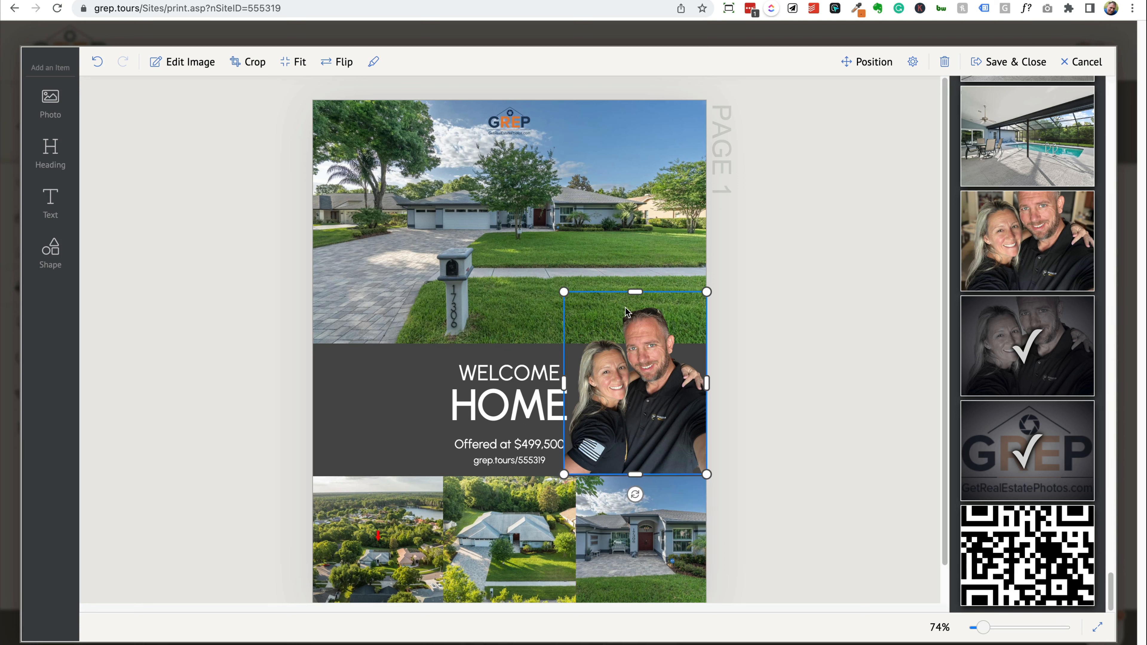
{"action": "left_click_drag", "start_coordinate": [634, 291], "coordinate": [634, 285]}
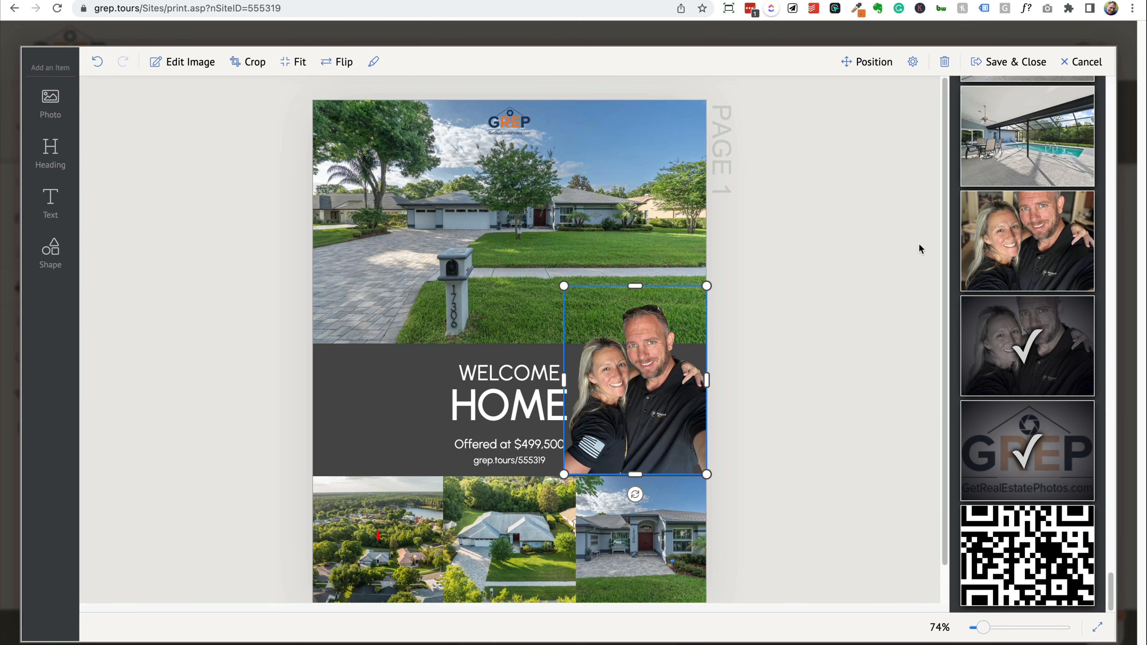
{"action": "left_click", "coordinate": [824, 358]}
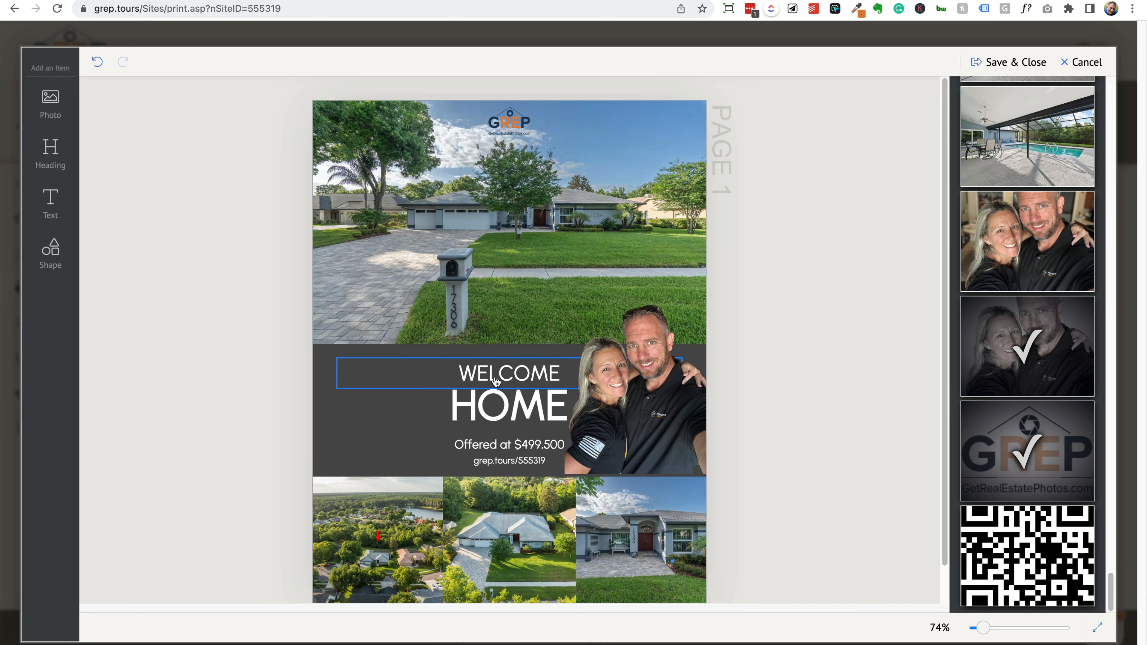
Shift WELCOME, HOME and the Offered at $499,500 line to the left
{"action": "left_click", "coordinate": [470, 377]}
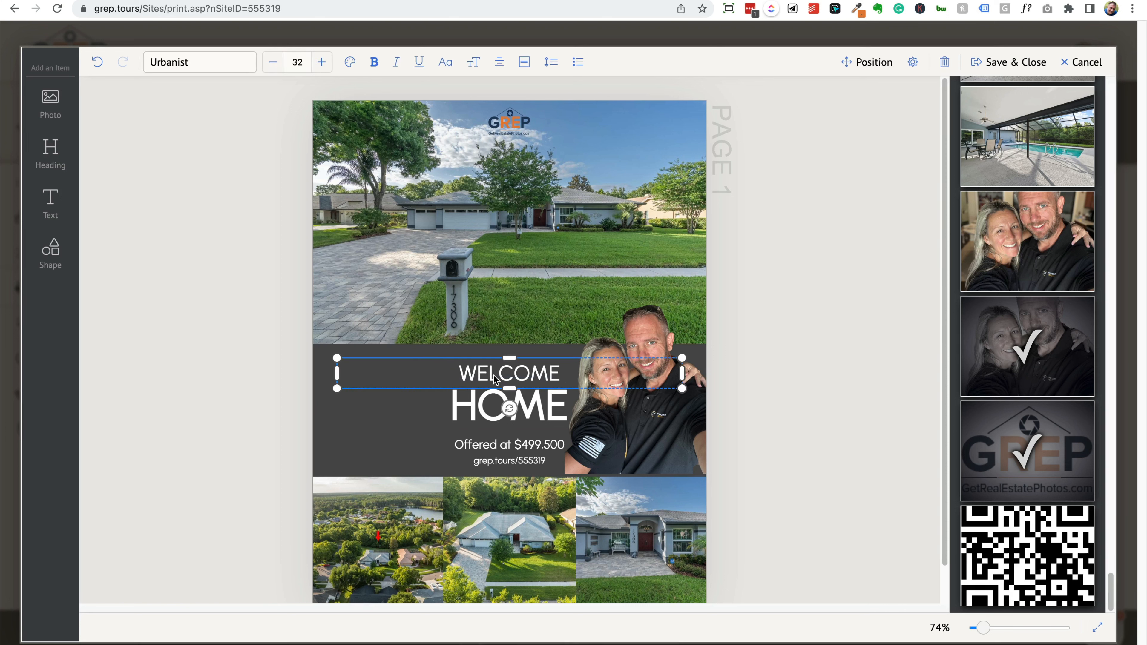
{"action": "left_click_drag", "start_coordinate": [528, 376], "coordinate": [461, 378]}
{"action": "left_click", "coordinate": [502, 413]}
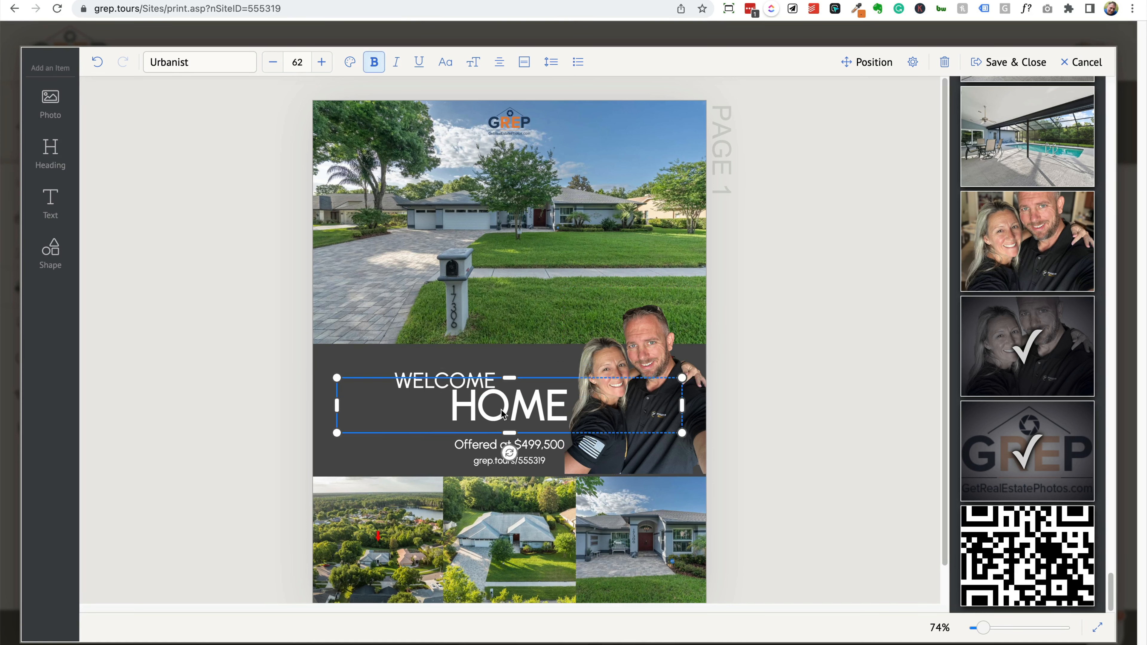
{"action": "left_click_drag", "start_coordinate": [510, 413], "coordinate": [447, 420]}
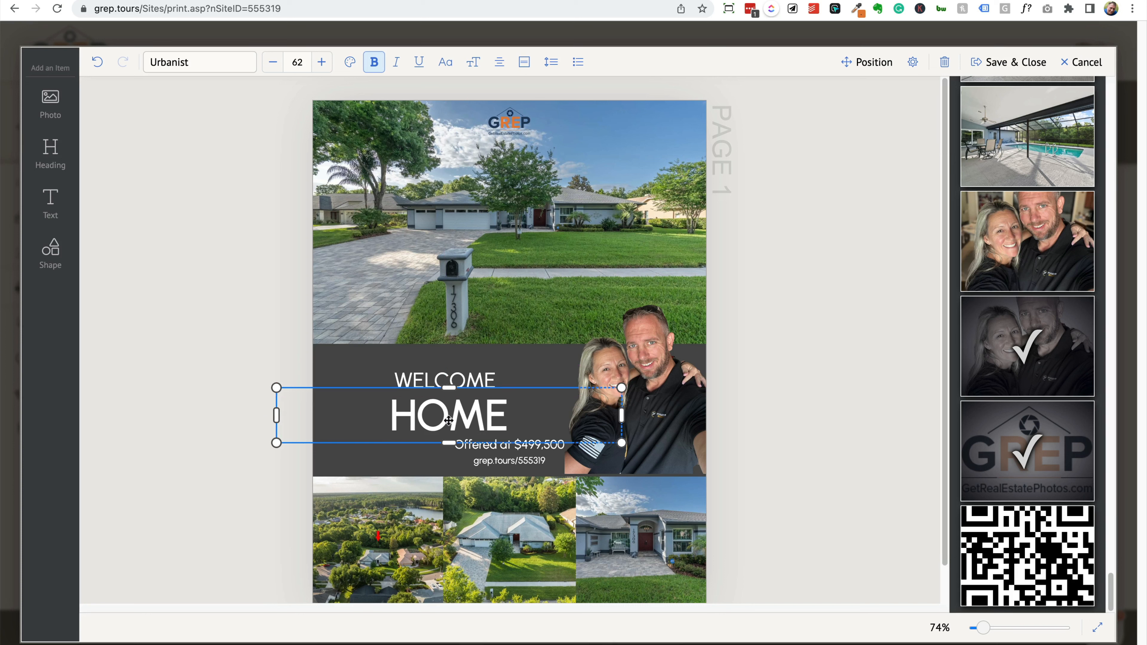
{"action": "left_click_drag", "start_coordinate": [445, 422], "coordinate": [447, 420]}
{"action": "left_click", "coordinate": [493, 447]}
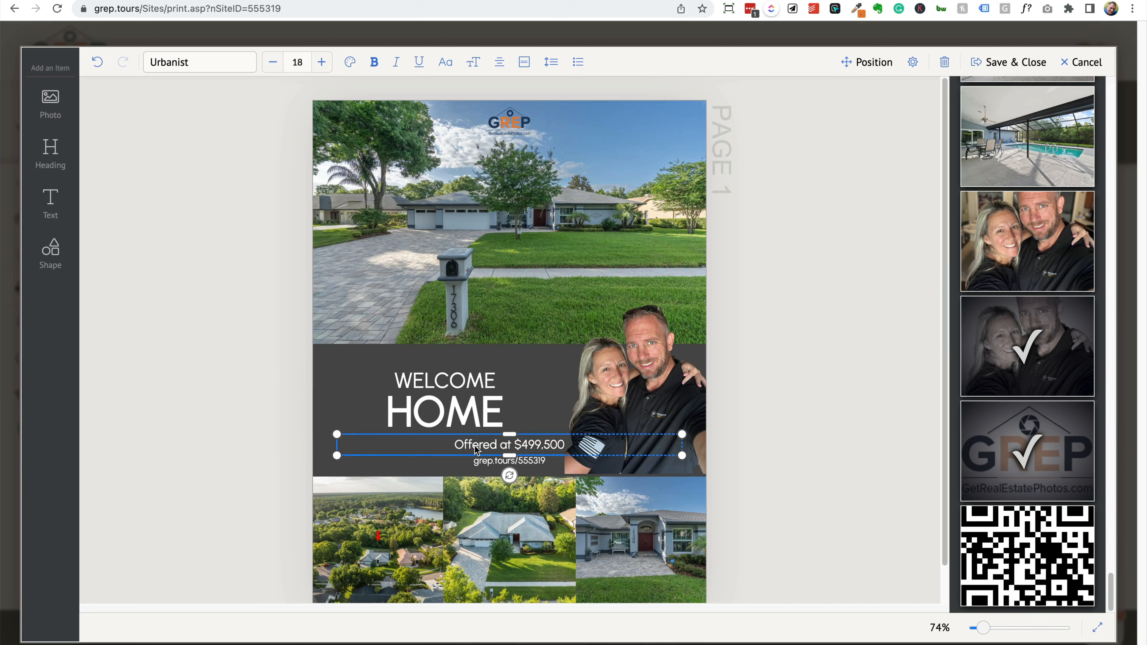
{"action": "left_click_drag", "start_coordinate": [493, 448], "coordinate": [427, 445]}
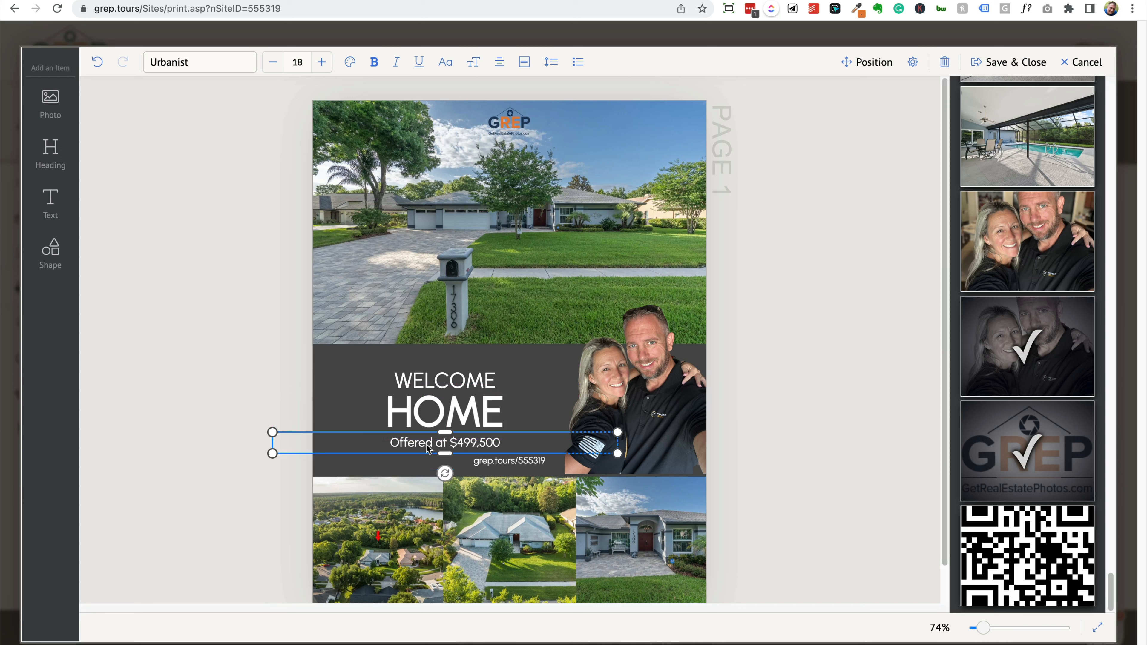
Delete the grep.tours/555319 link line
{"action": "left_click", "coordinate": [493, 463]}
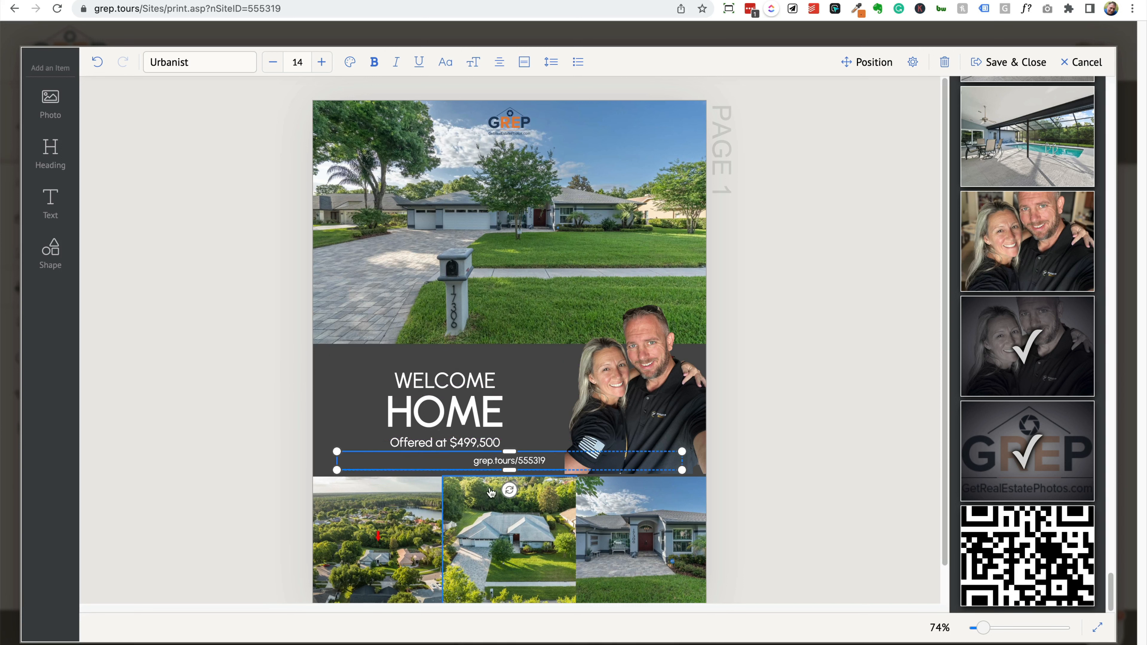
{"action": "right_click", "coordinate": [499, 463]}
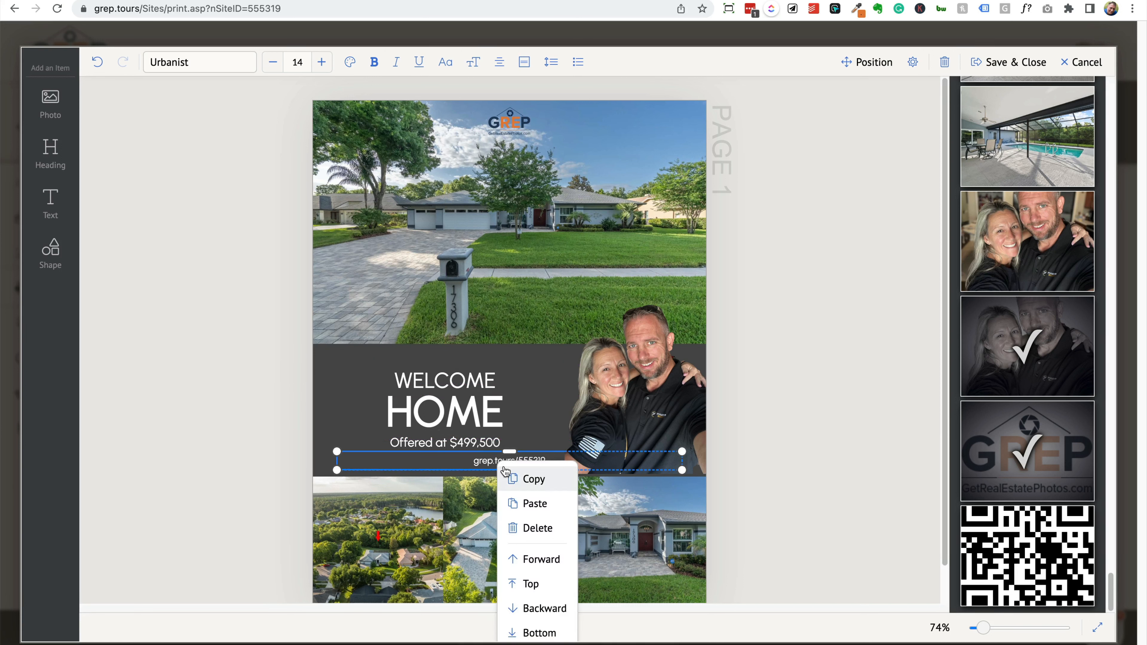
{"action": "left_click", "coordinate": [529, 529]}
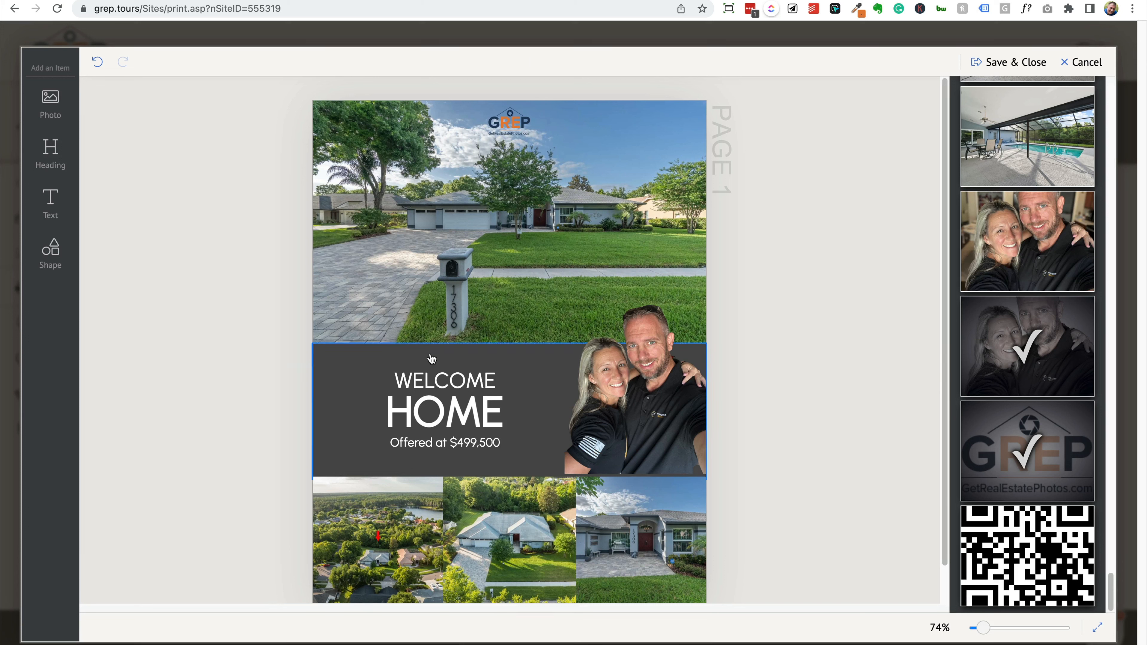
Move the price line, HOME and WELCOME down so they stack toward the band's bottom
{"action": "left_click", "coordinate": [440, 408]}
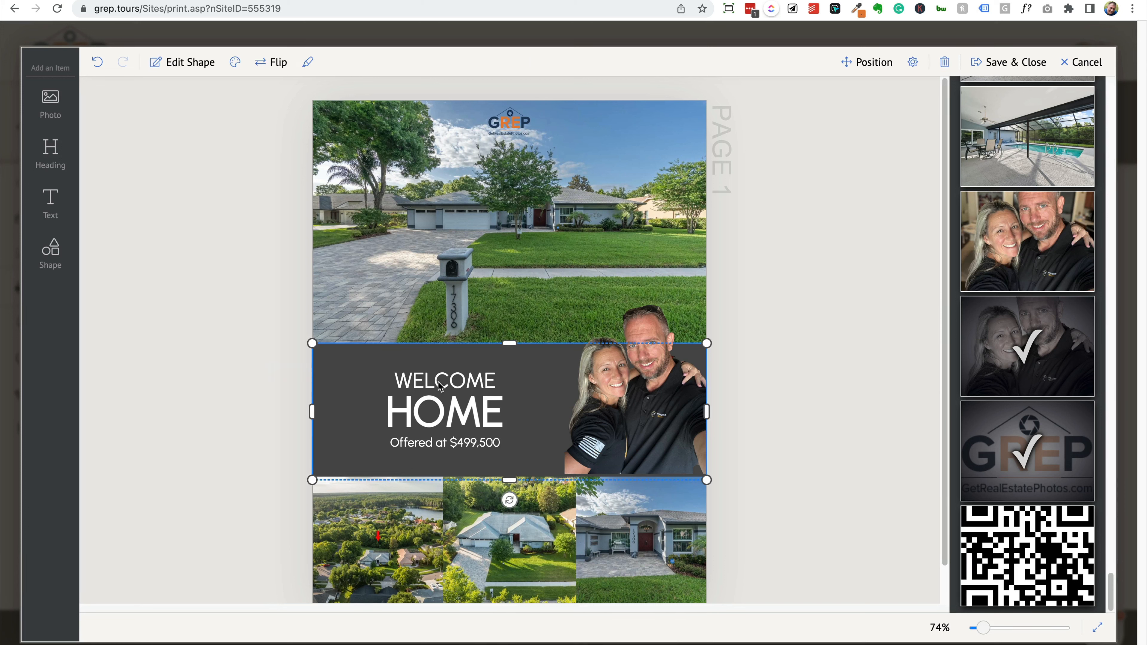
{"action": "left_click", "coordinate": [218, 371]}
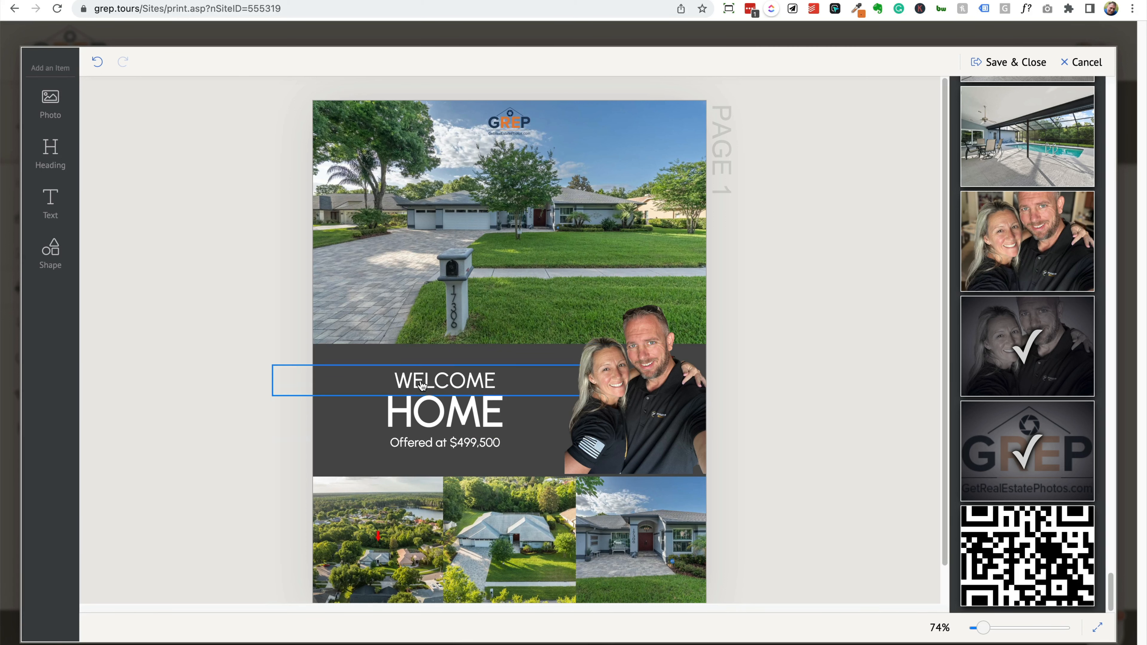
{"action": "left_click", "coordinate": [442, 409]}
{"action": "left_click", "coordinate": [419, 445]}
{"action": "left_click_drag", "start_coordinate": [420, 444], "coordinate": [417, 469]}
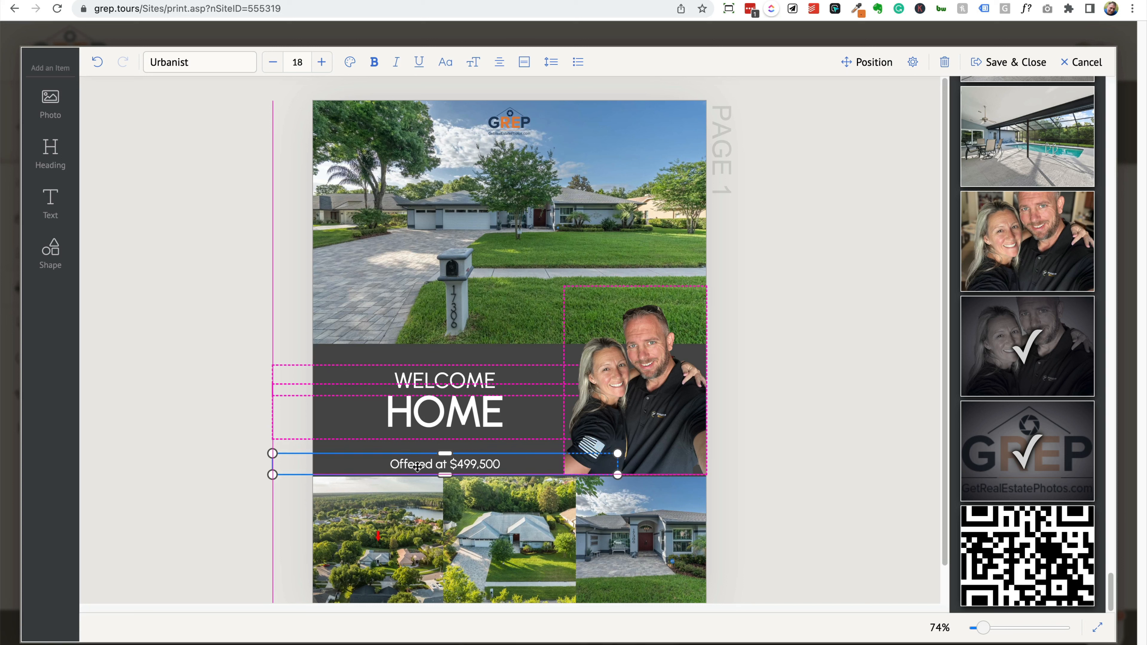
{"action": "left_click", "coordinate": [428, 428]}
{"action": "left_click_drag", "start_coordinate": [429, 428], "coordinate": [430, 435]}
{"action": "left_click", "coordinate": [435, 376]}
{"action": "left_click_drag", "start_coordinate": [435, 376], "coordinate": [434, 400]}
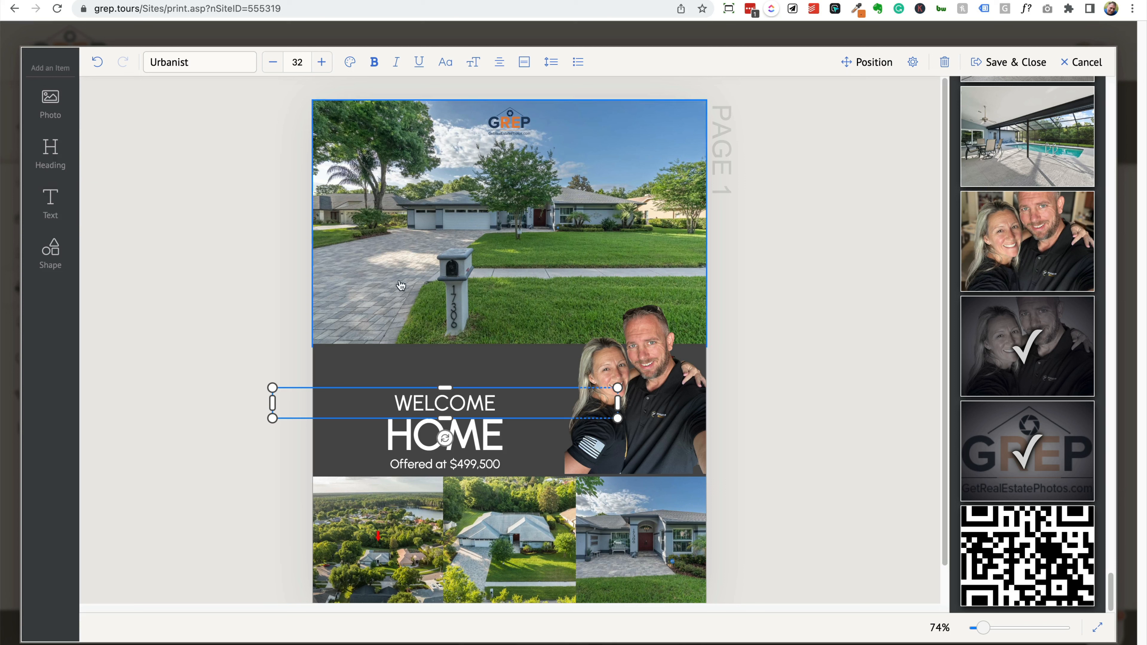
{"action": "left_click", "coordinate": [278, 350]}
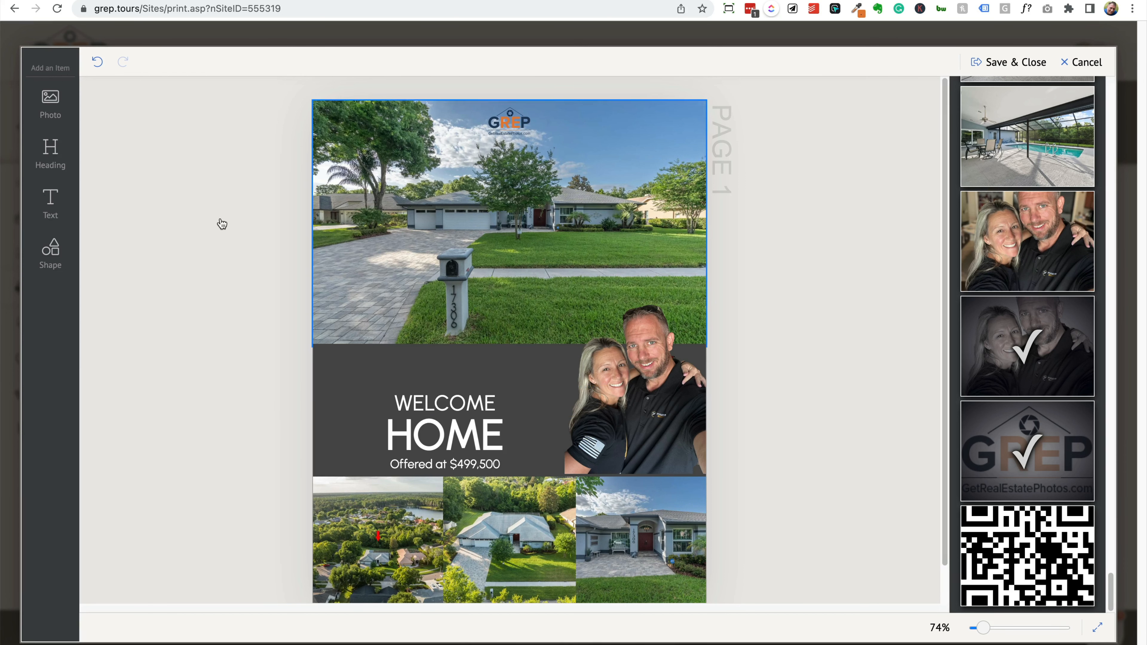
Add a new text box containing the agents' name in white
{"action": "left_click", "coordinate": [59, 204]}
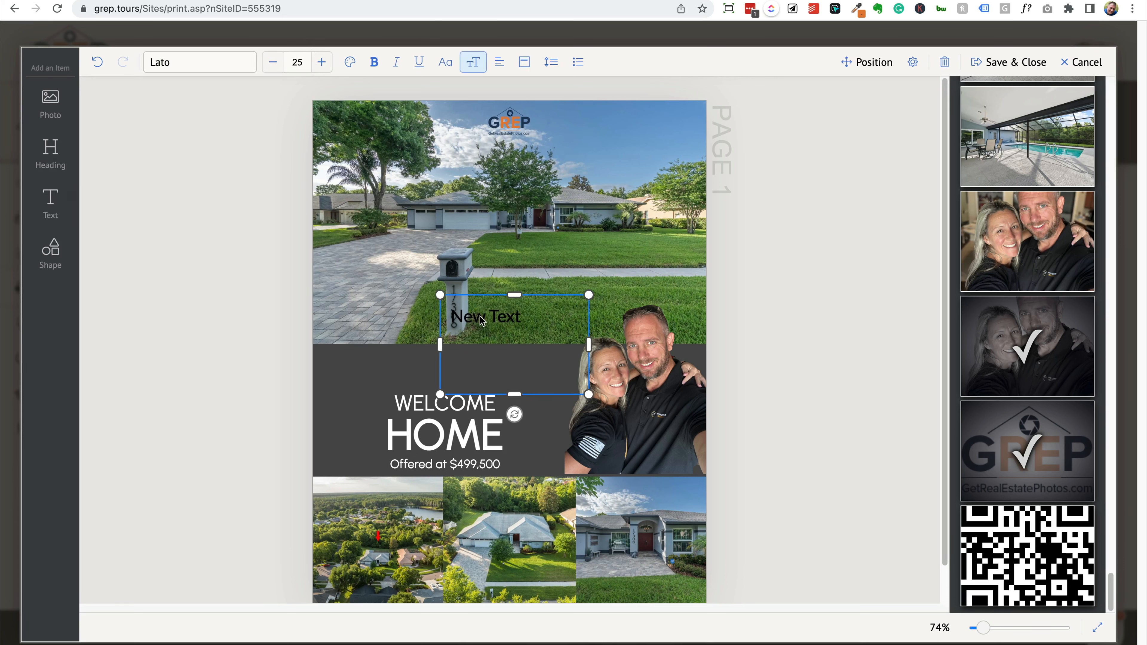
{"action": "triple_click", "coordinate": [492, 322]}
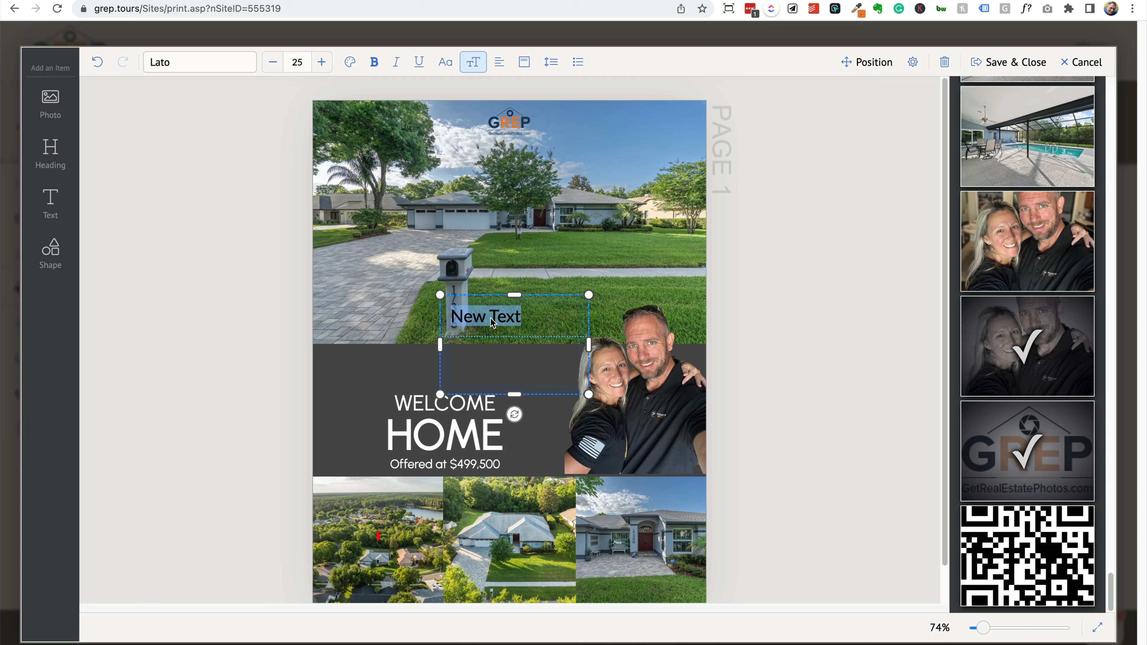
{"action": "type", "text": "TIm"}
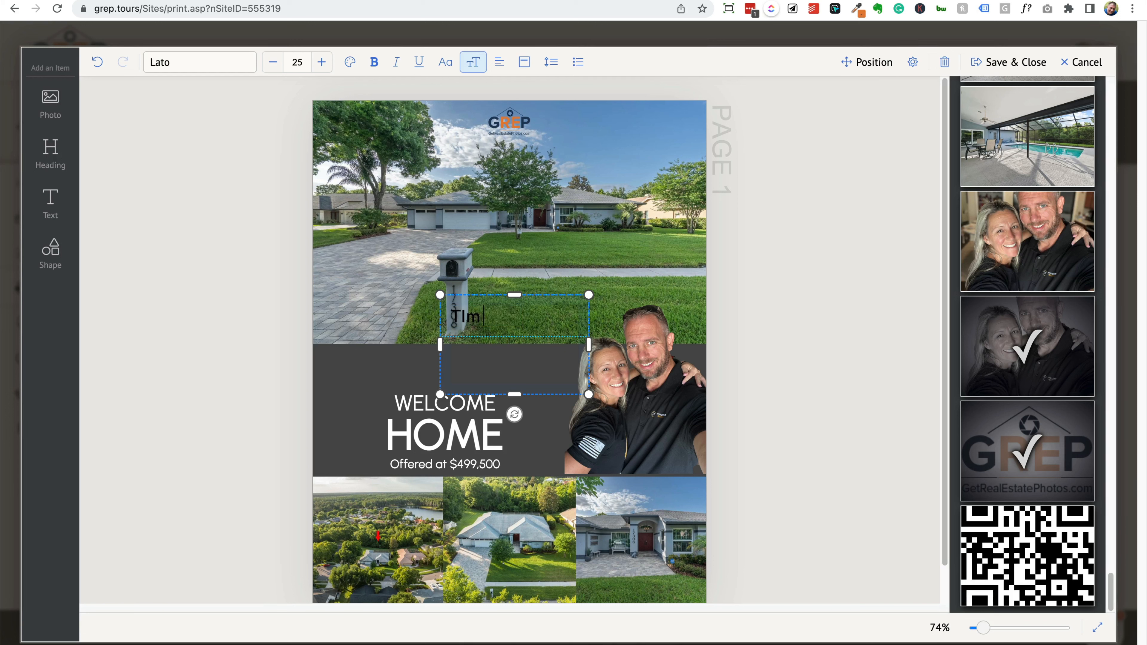
{"action": "triple_click", "coordinate": [479, 319]}
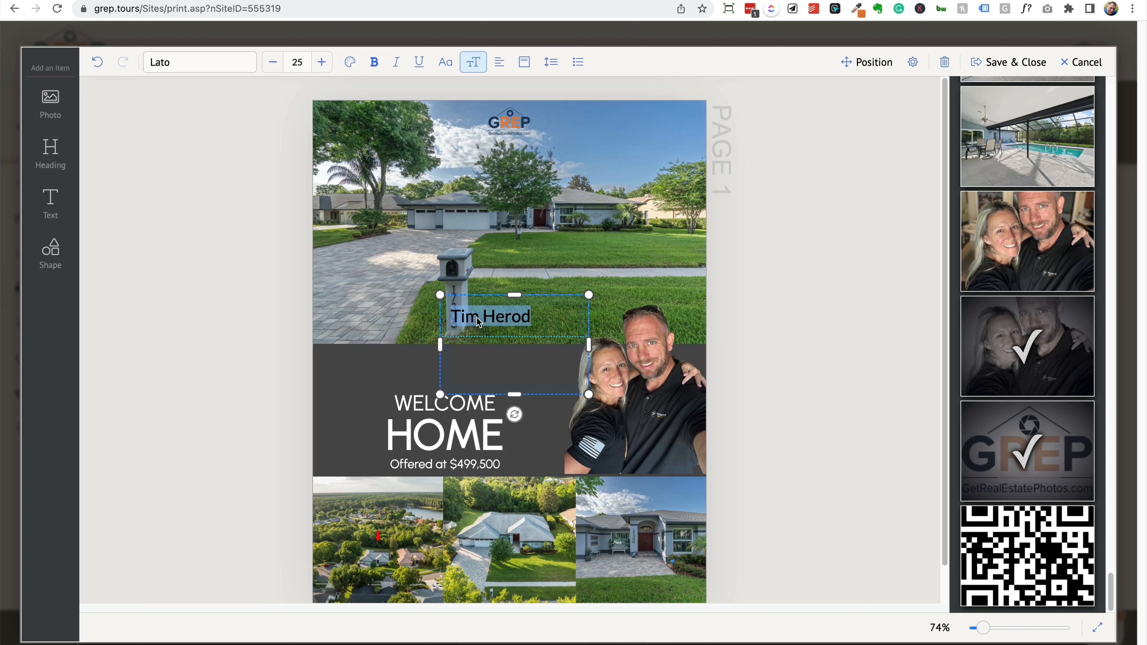
{"action": "left_click", "coordinate": [353, 66]}
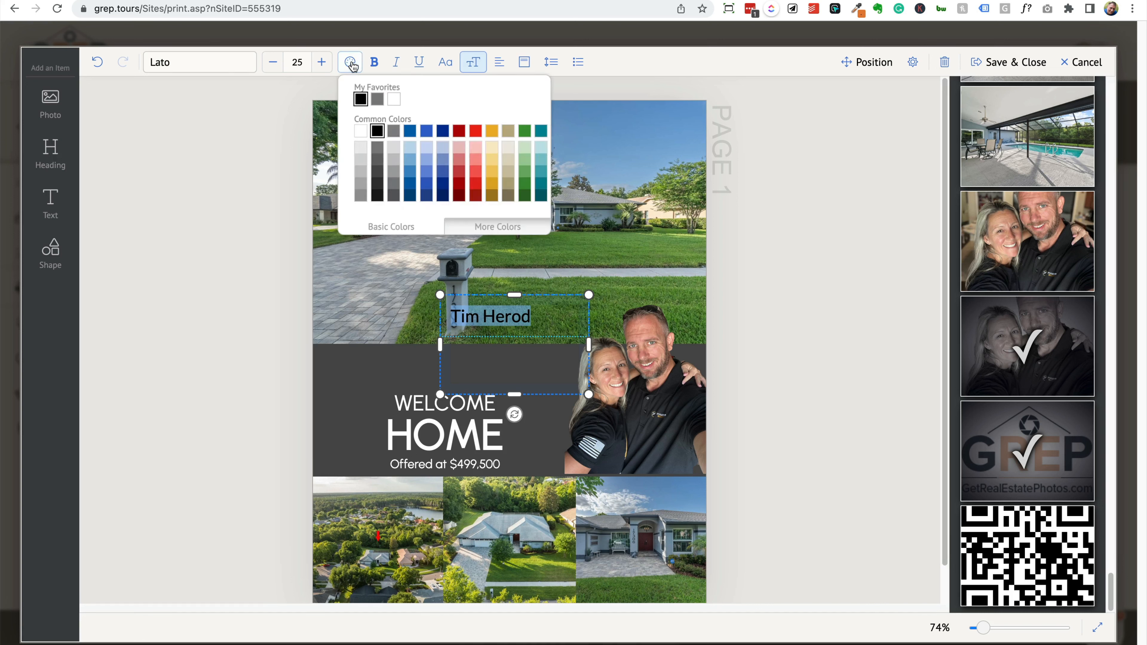
{"action": "left_click", "coordinate": [394, 99]}
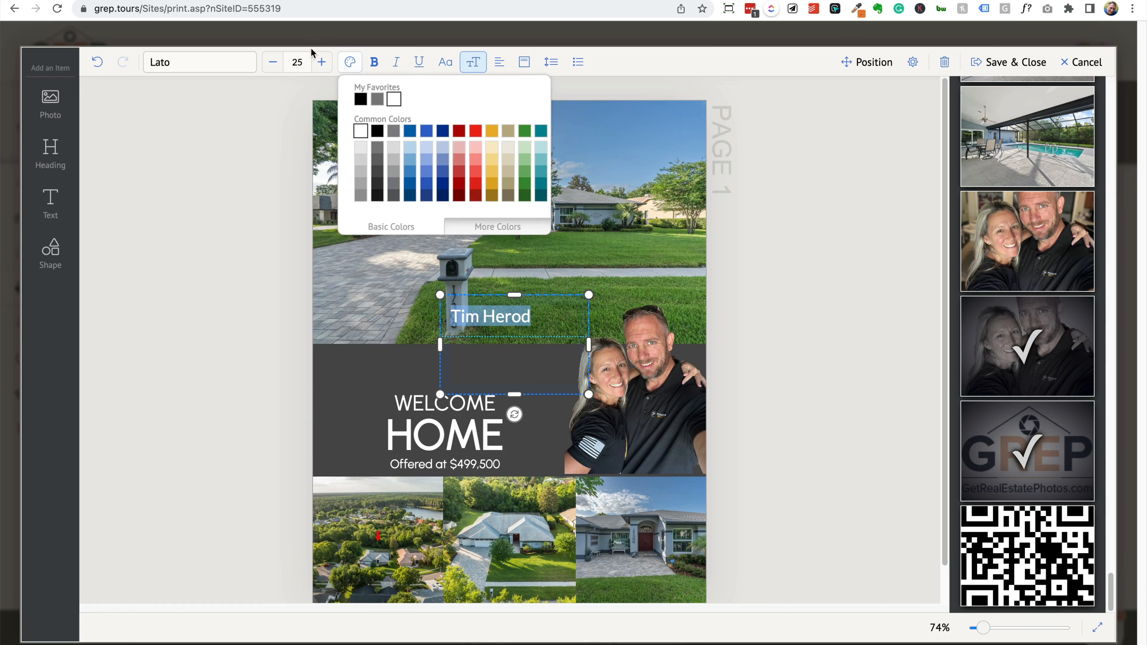
Enlarge the agents' name to font size 39 so it fits one line
{"action": "left_click", "coordinate": [324, 63]}
{"action": "left_click", "coordinate": [324, 63]}
{"action": "left_click", "coordinate": [324, 64]}
{"action": "left_click", "coordinate": [324, 63]}
{"action": "left_click", "coordinate": [324, 63]}
{"action": "left_click", "coordinate": [324, 63]}
{"action": "left_click", "coordinate": [324, 63]}
{"action": "left_click", "coordinate": [324, 63]}
{"action": "left_click", "coordinate": [324, 64]}
{"action": "left_click", "coordinate": [324, 64]}
{"action": "left_click", "coordinate": [324, 64]}
{"action": "left_click", "coordinate": [324, 63]}
{"action": "left_click", "coordinate": [324, 64]}
{"action": "left_click", "coordinate": [324, 63]}
{"action": "left_click", "coordinate": [324, 63]}
{"action": "left_click", "coordinate": [273, 62]}
{"action": "left_click", "coordinate": [273, 62]}
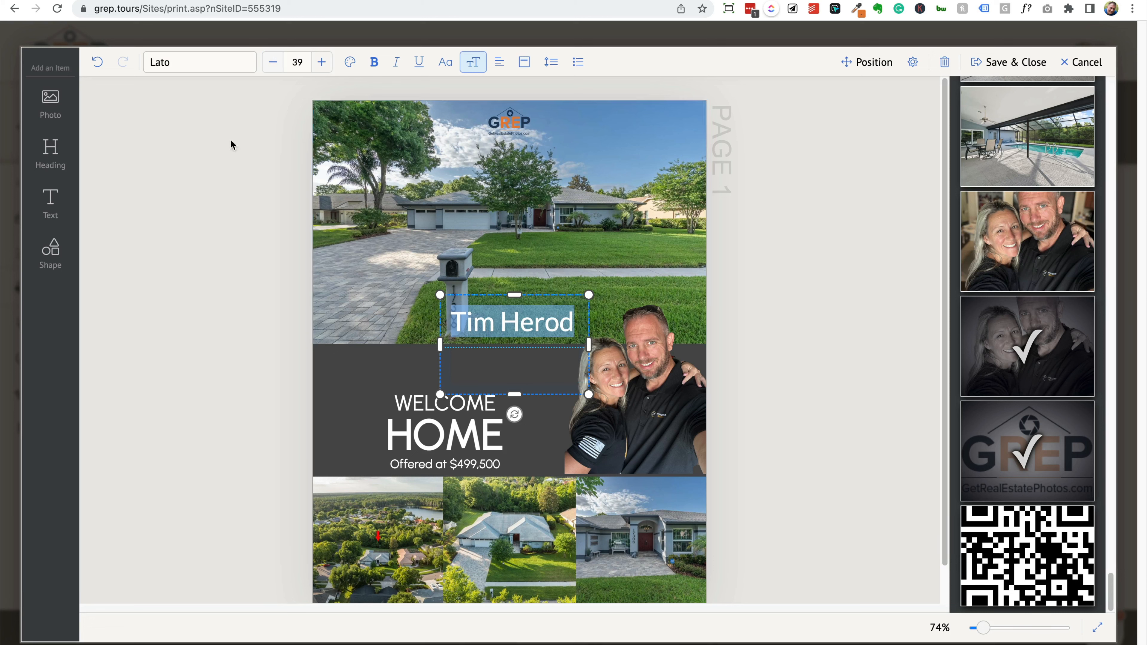
{"action": "left_click", "coordinate": [171, 68]}
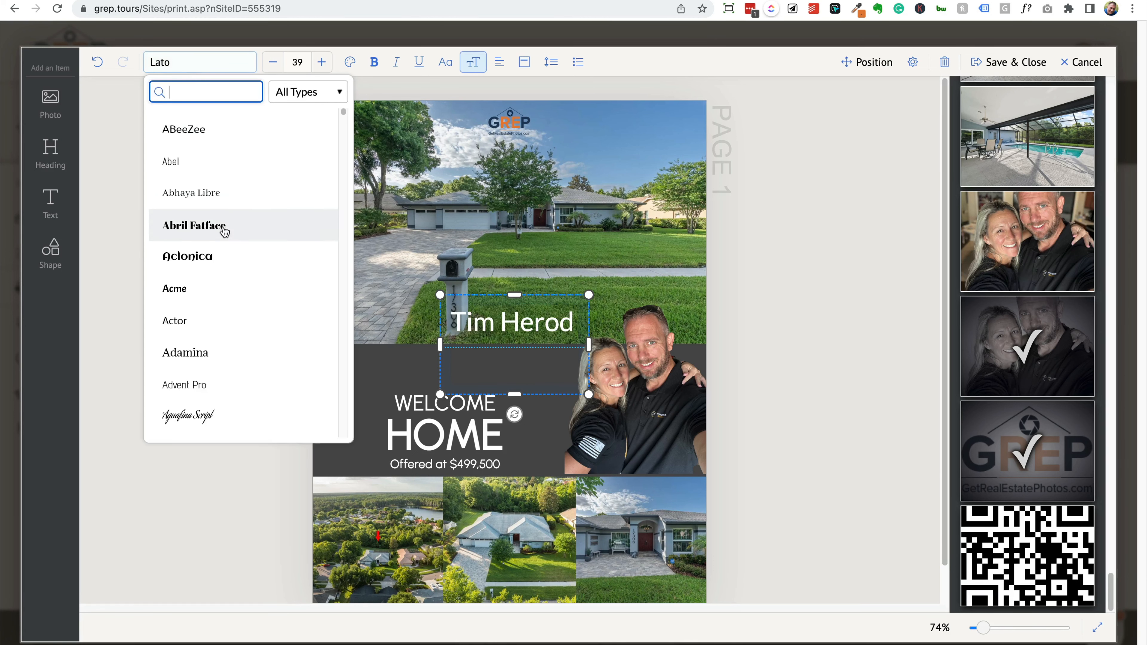
{"action": "scroll", "coordinate": [227, 356], "scroll_direction": "down", "scroll_amount": 2}
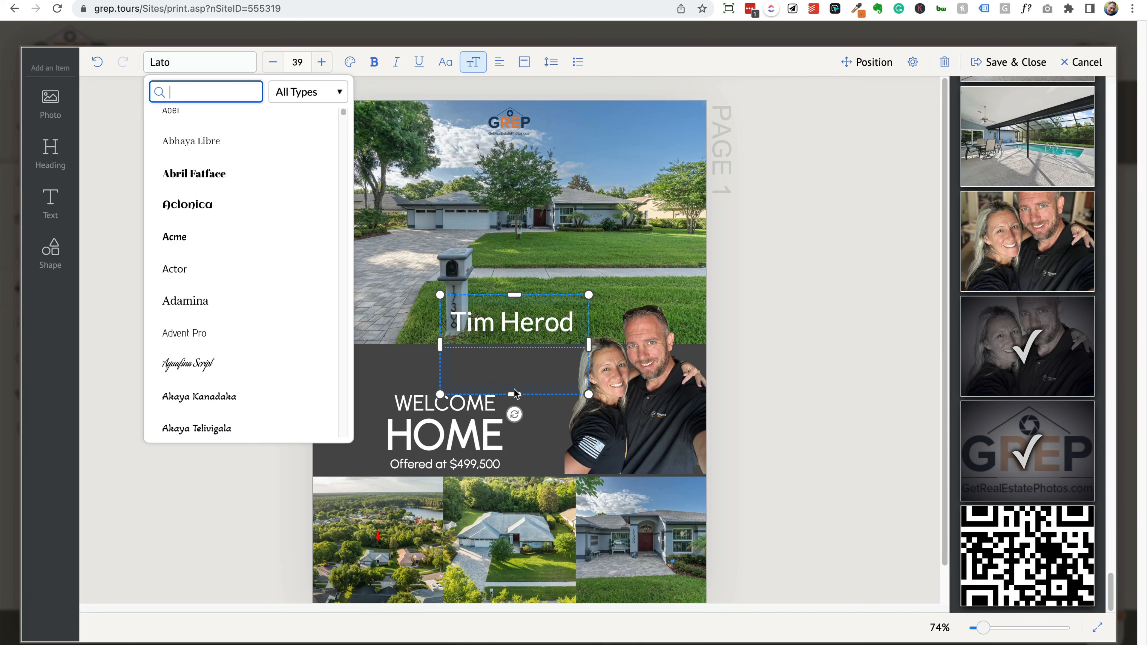
Shrink the name box to fit and place it on the dark band above WELCOME
{"action": "left_click_drag", "start_coordinate": [514, 394], "coordinate": [519, 346]}
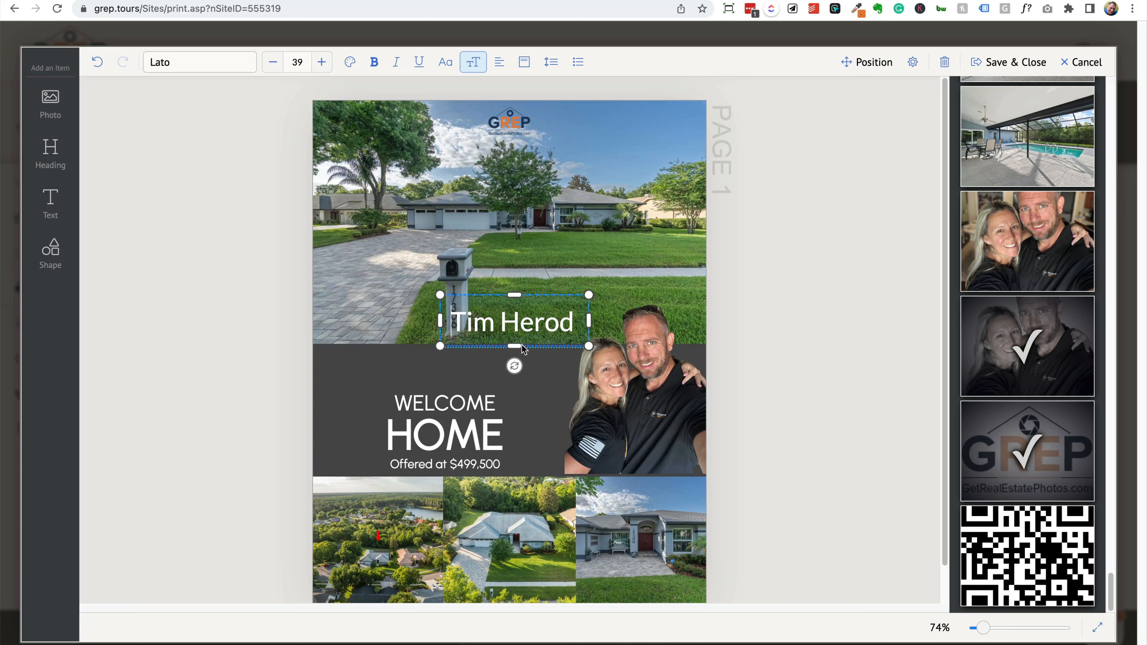
{"action": "double_click", "coordinate": [527, 323]}
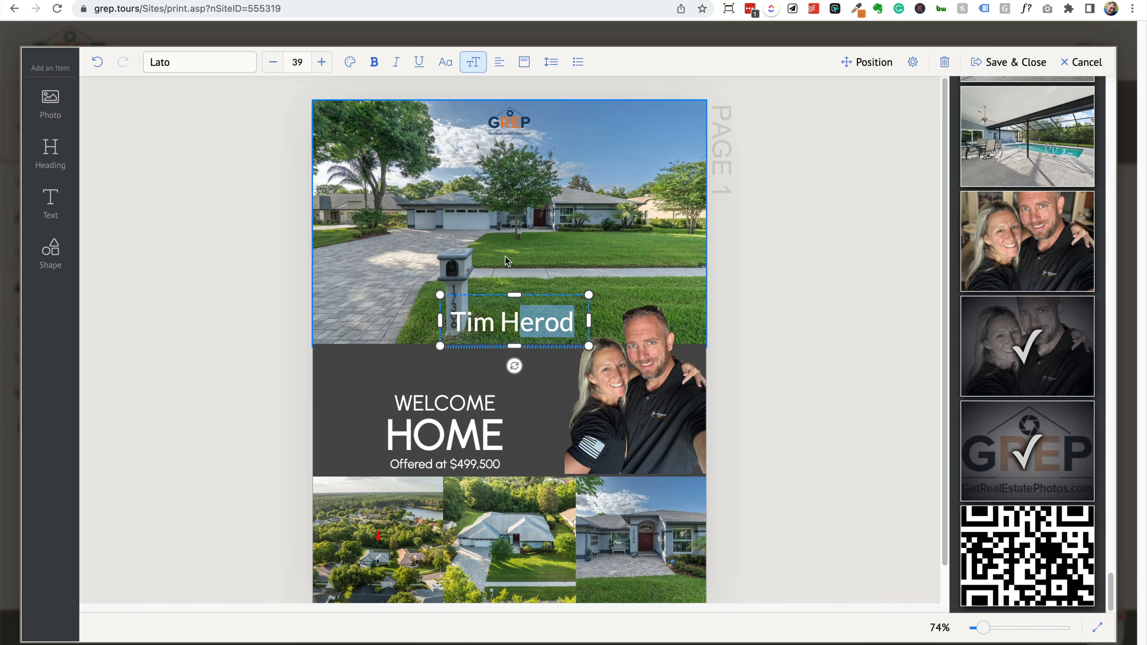
{"action": "double_click", "coordinate": [497, 321]}
{"action": "left_click", "coordinate": [185, 329]}
{"action": "left_click", "coordinate": [452, 330]}
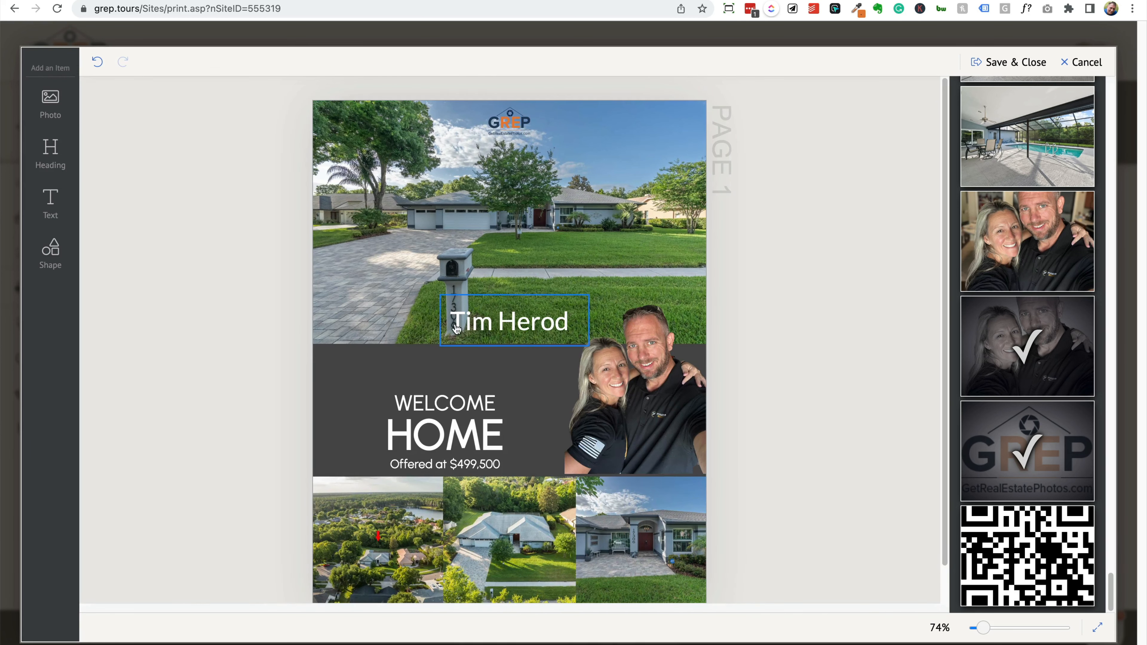
{"action": "left_click_drag", "start_coordinate": [521, 326], "coordinate": [455, 363]}
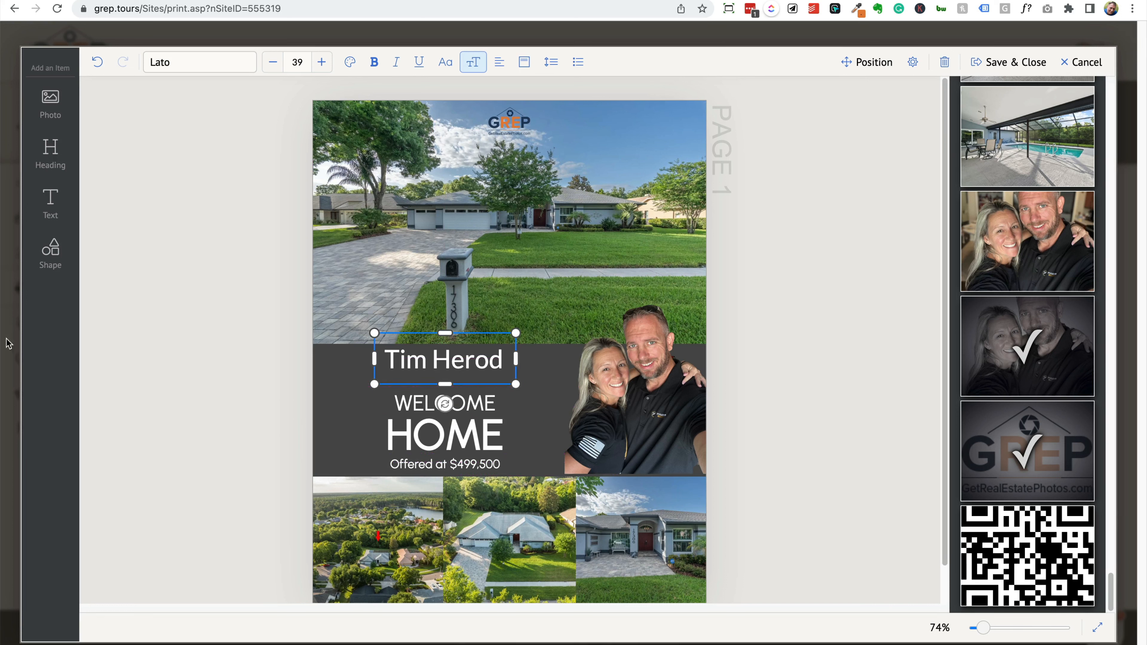
{"action": "left_click", "coordinate": [97, 235]}
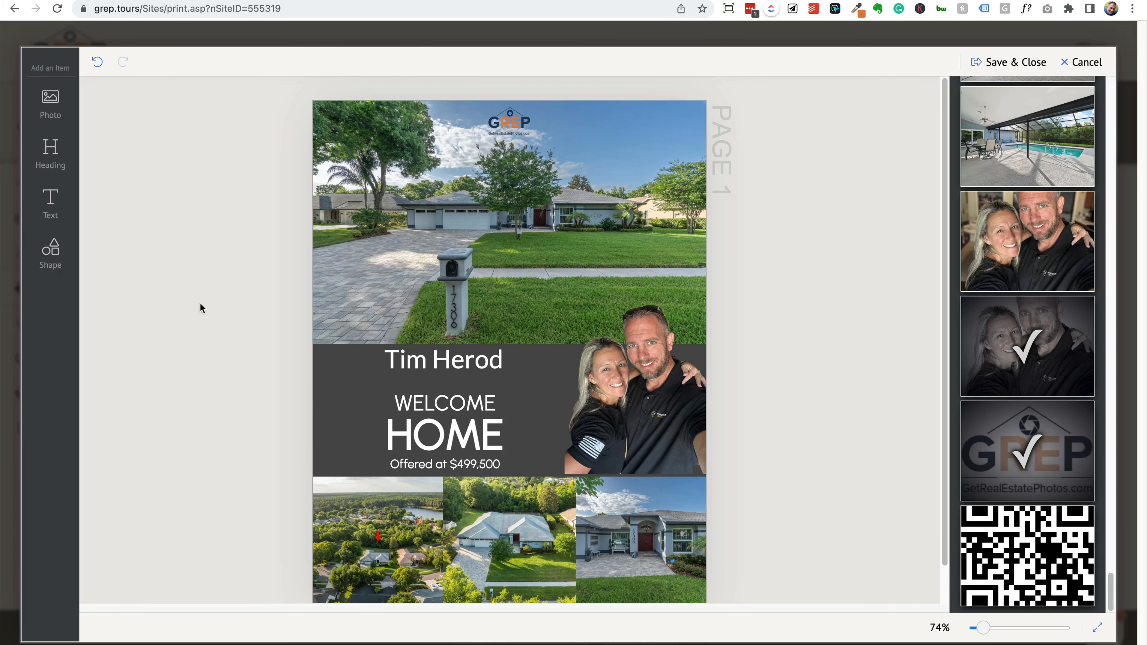
Add a new text box with the agent's phone number and shrink the box to fit
{"action": "left_click", "coordinate": [50, 203]}
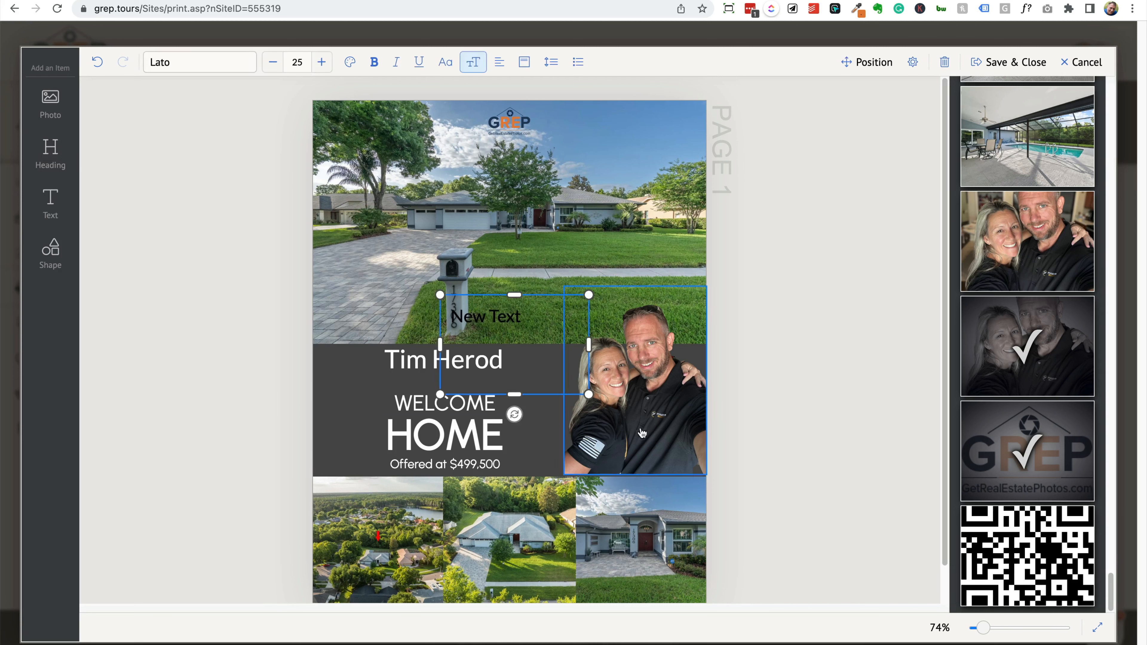
{"action": "double_click", "coordinate": [518, 322]}
{"action": "left_click", "coordinate": [519, 322]}
{"action": "type", "text": "352-555-5"}
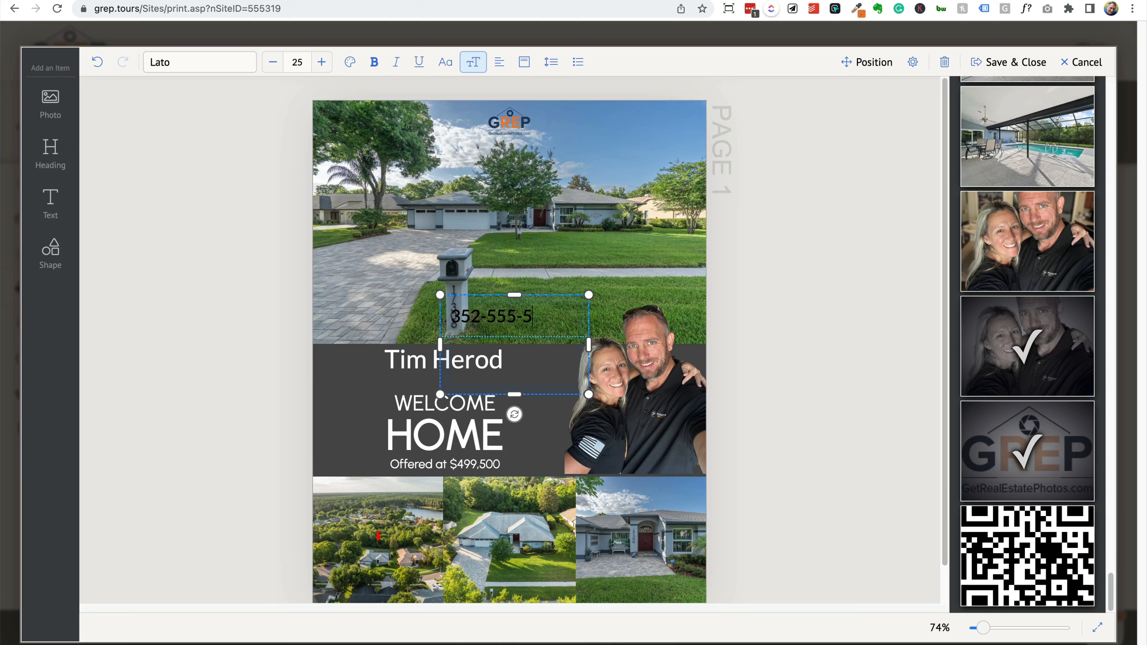
{"action": "type", "text": "55"}
{"action": "left_click_drag", "start_coordinate": [519, 388], "coordinate": [519, 338]}
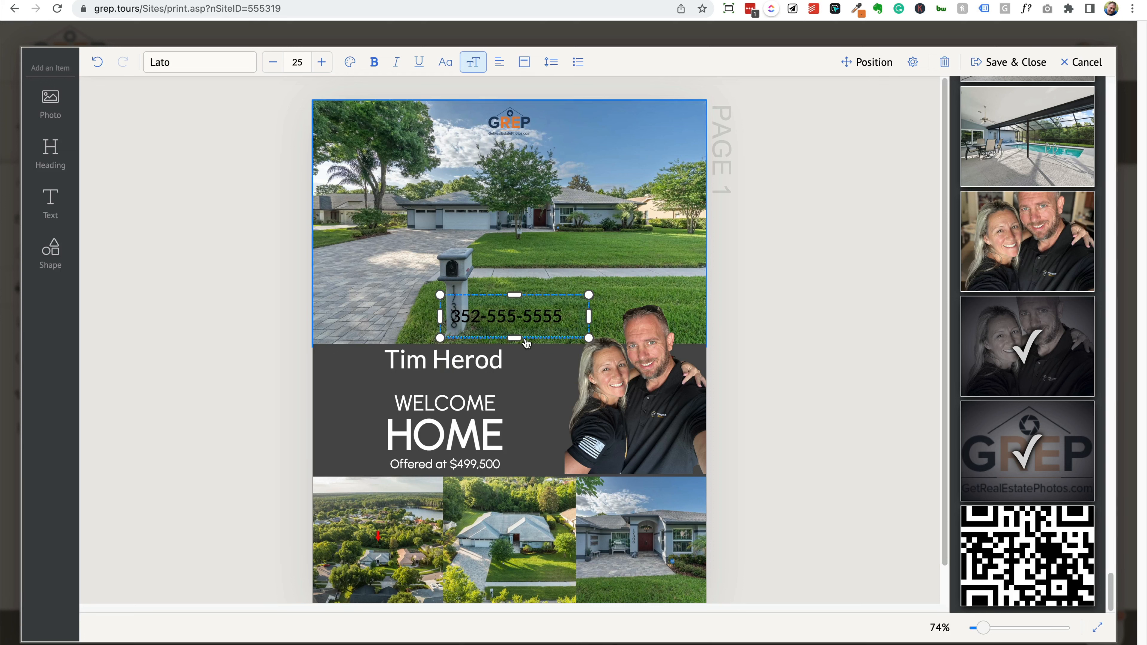
Make the phone number white and set its font size to 29
{"action": "left_click", "coordinate": [350, 62]}
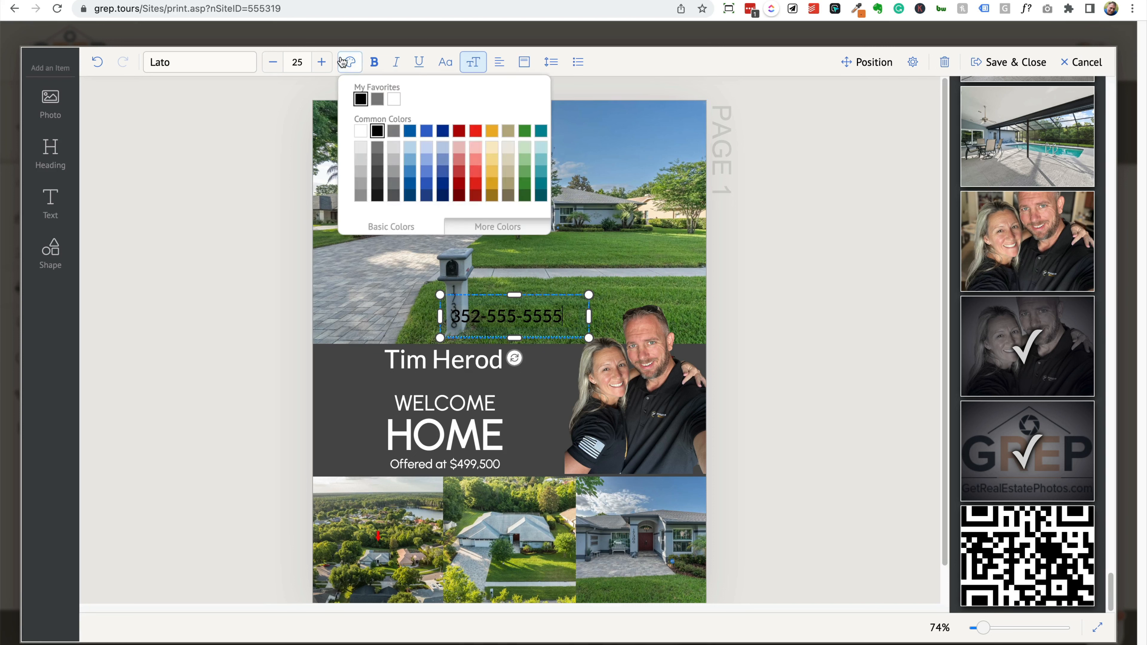
{"action": "left_click", "coordinate": [393, 99]}
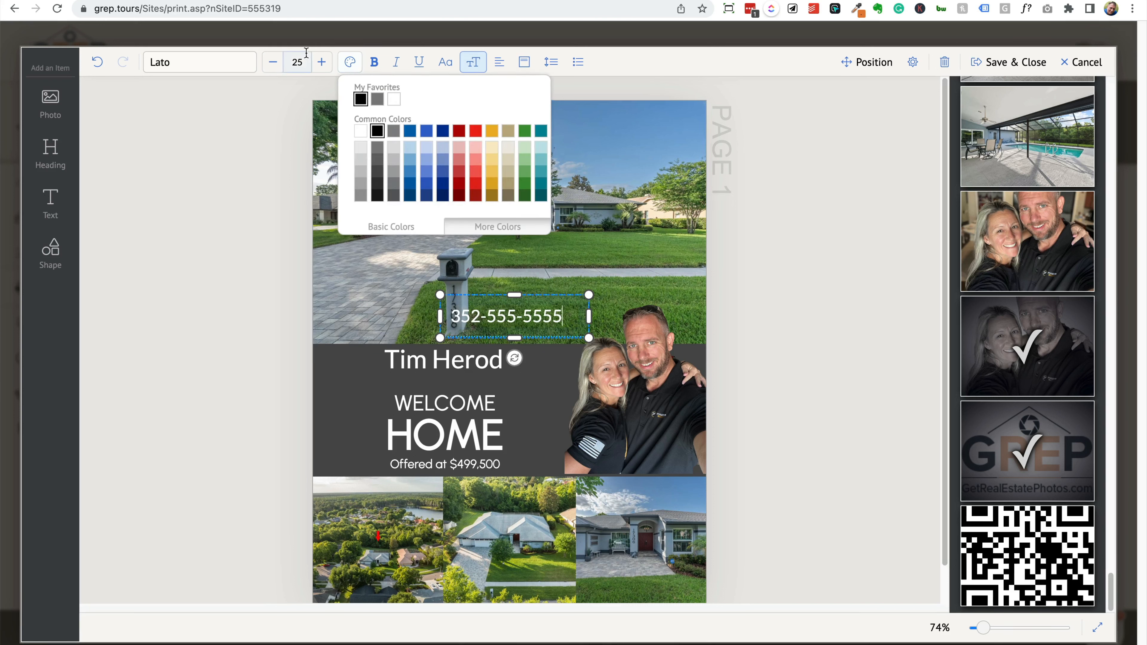
{"action": "left_click", "coordinate": [322, 65]}
{"action": "left_click", "coordinate": [321, 65]}
{"action": "left_click", "coordinate": [321, 65]}
{"action": "left_click", "coordinate": [321, 64]}
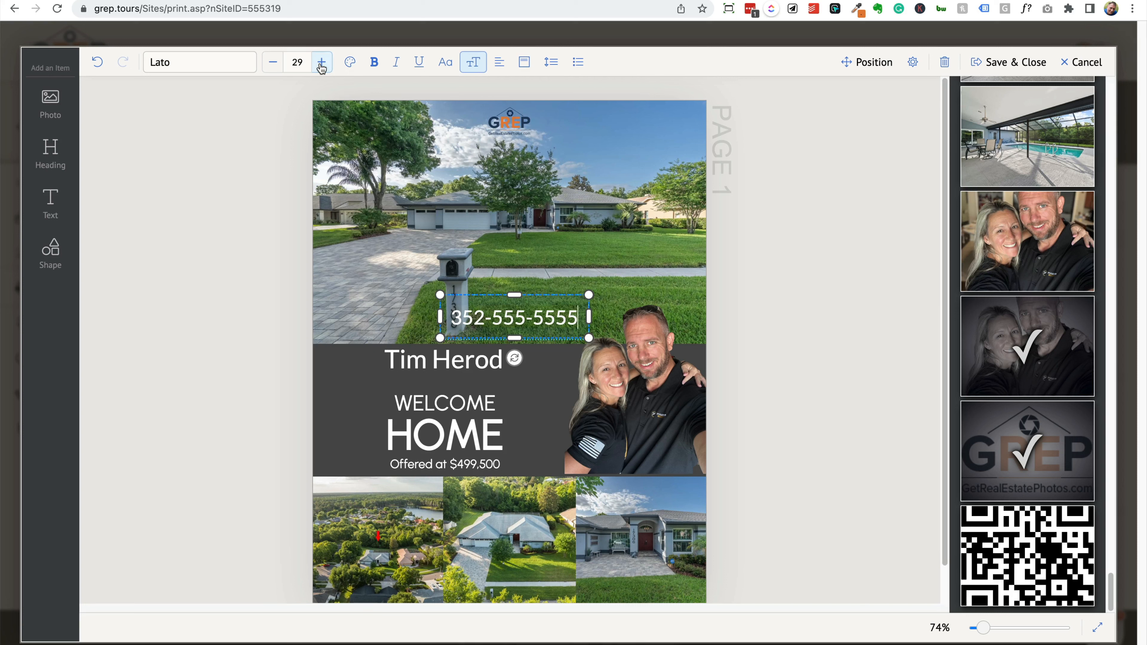
{"action": "left_click", "coordinate": [322, 65]}
{"action": "left_click", "coordinate": [273, 62]}
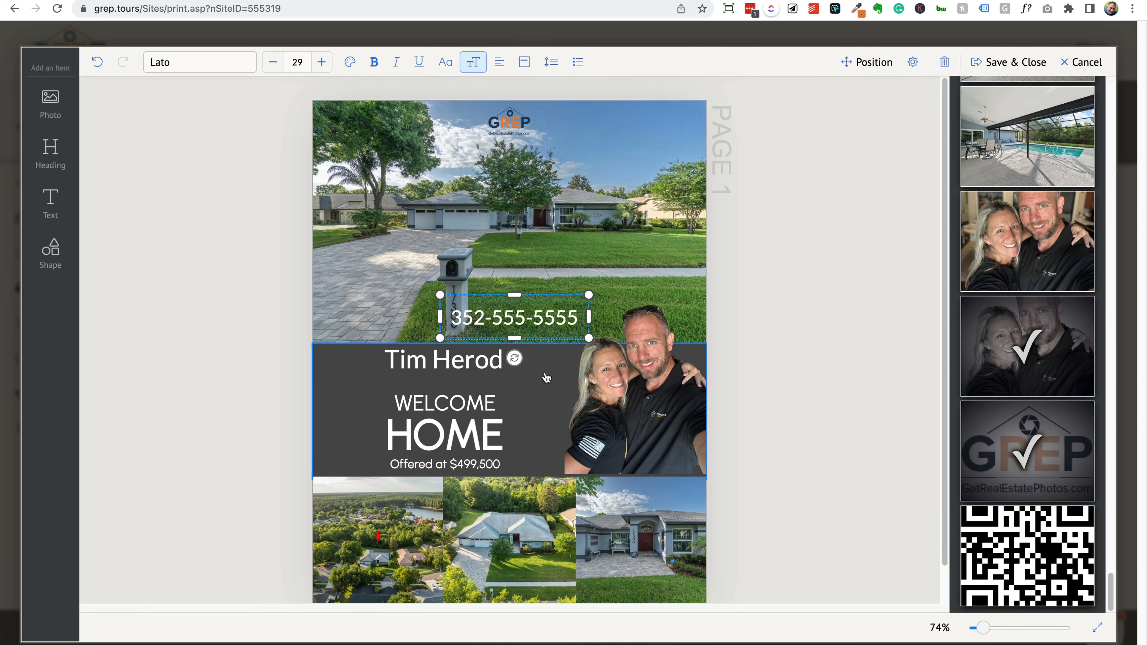
Position the phone number on the dark band just below the agent's name
{"action": "left_click", "coordinate": [509, 342]}
{"action": "left_click", "coordinate": [513, 326]}
{"action": "left_click_drag", "start_coordinate": [523, 313], "coordinate": [453, 378]}
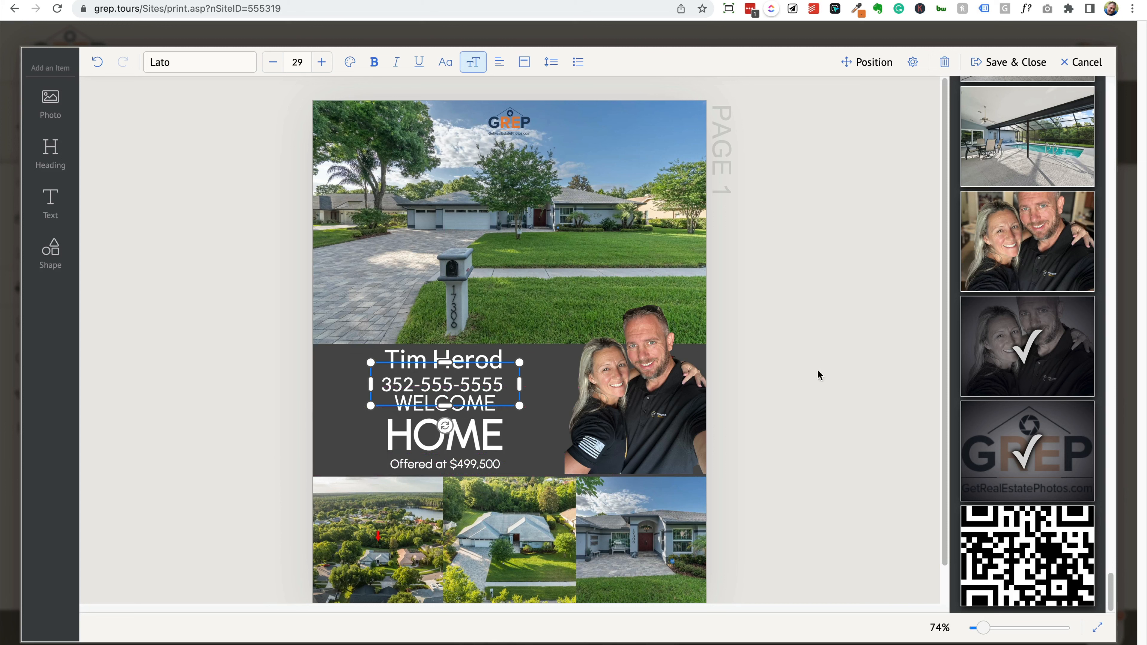
{"action": "left_click", "coordinate": [261, 384]}
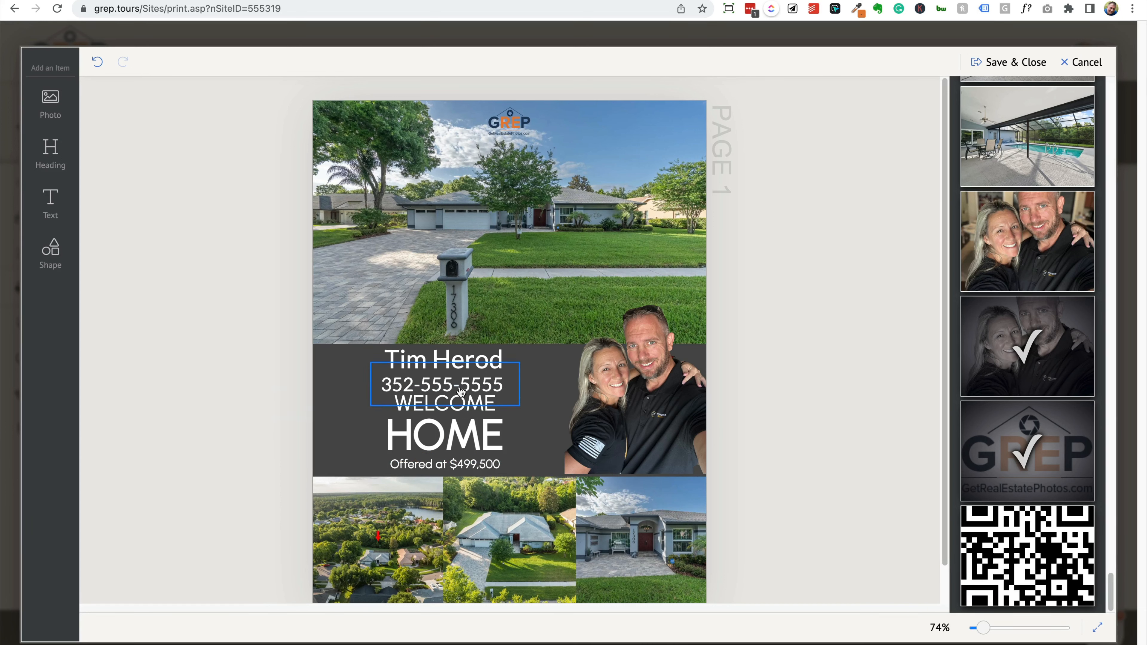
{"action": "left_click", "coordinate": [444, 383]}
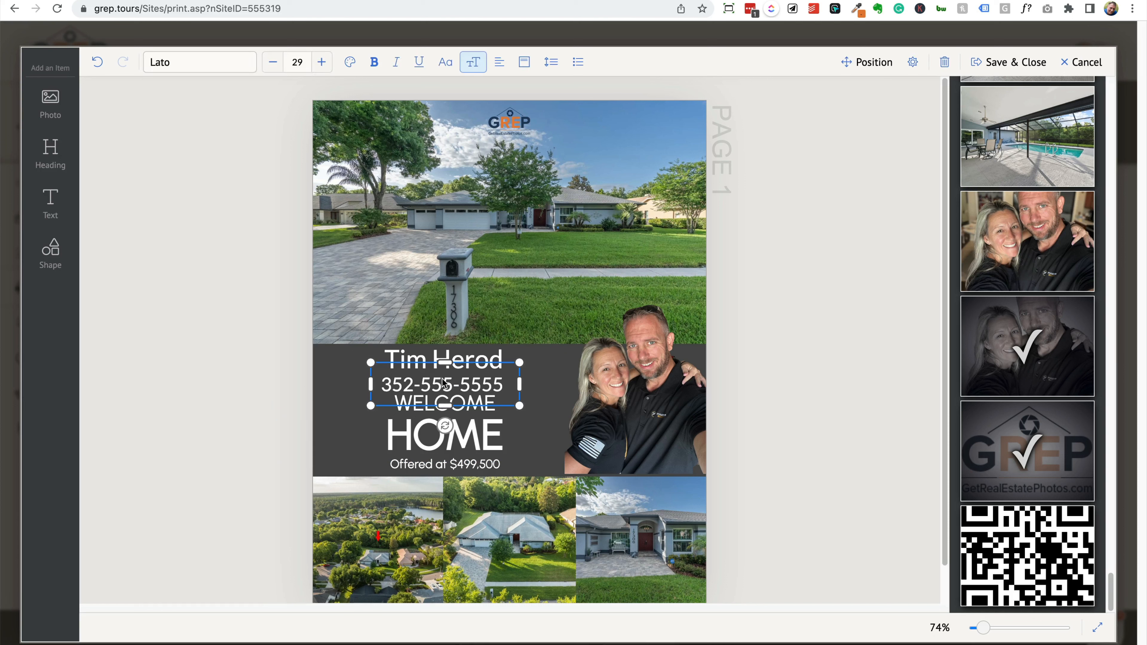
{"action": "key", "text": "Up"}
{"action": "key", "text": "Up"}
{"action": "key", "text": "Up"}
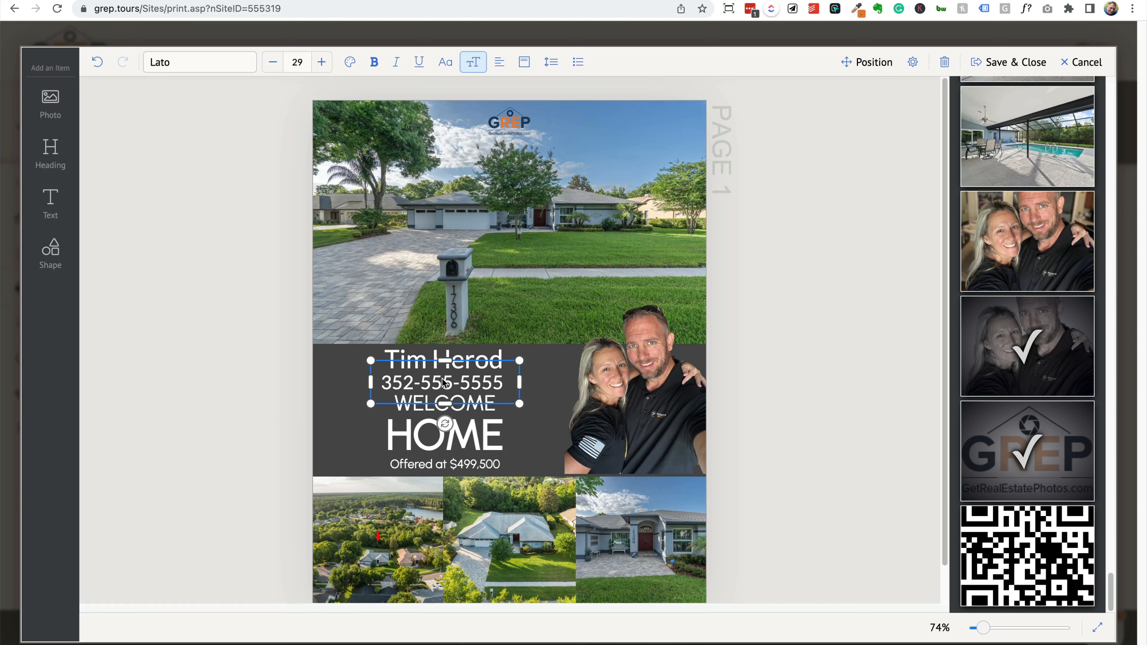
{"action": "key", "text": "Right"}
{"action": "key", "text": "Right"}
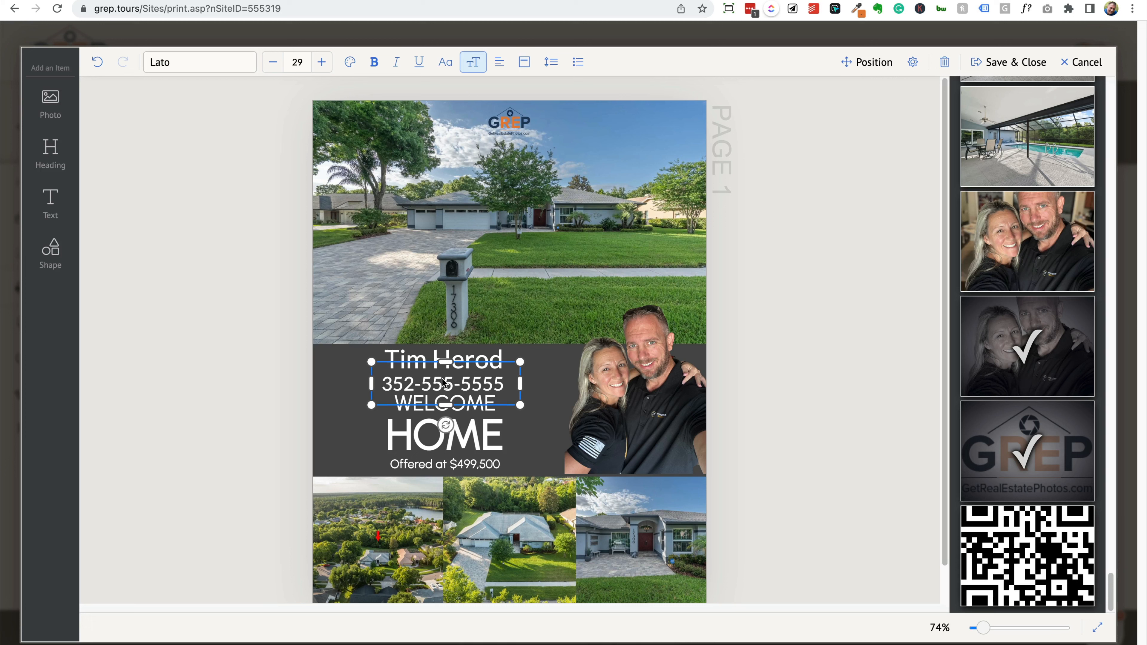
{"action": "key", "text": "Left"}
{"action": "key", "text": "Left"}
{"action": "key", "text": "Left"}
{"action": "key", "text": "Left"}
{"action": "key", "text": "Left"}
{"action": "key", "text": "Down"}
{"action": "key", "text": "Down"}
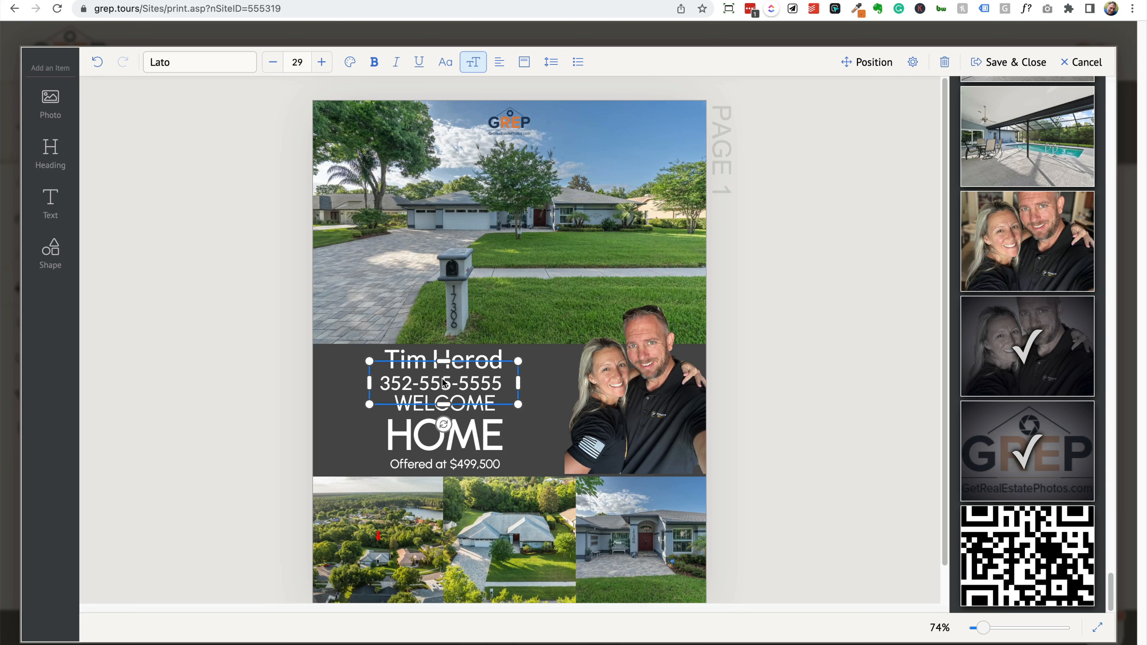
{"action": "key", "text": "Up"}
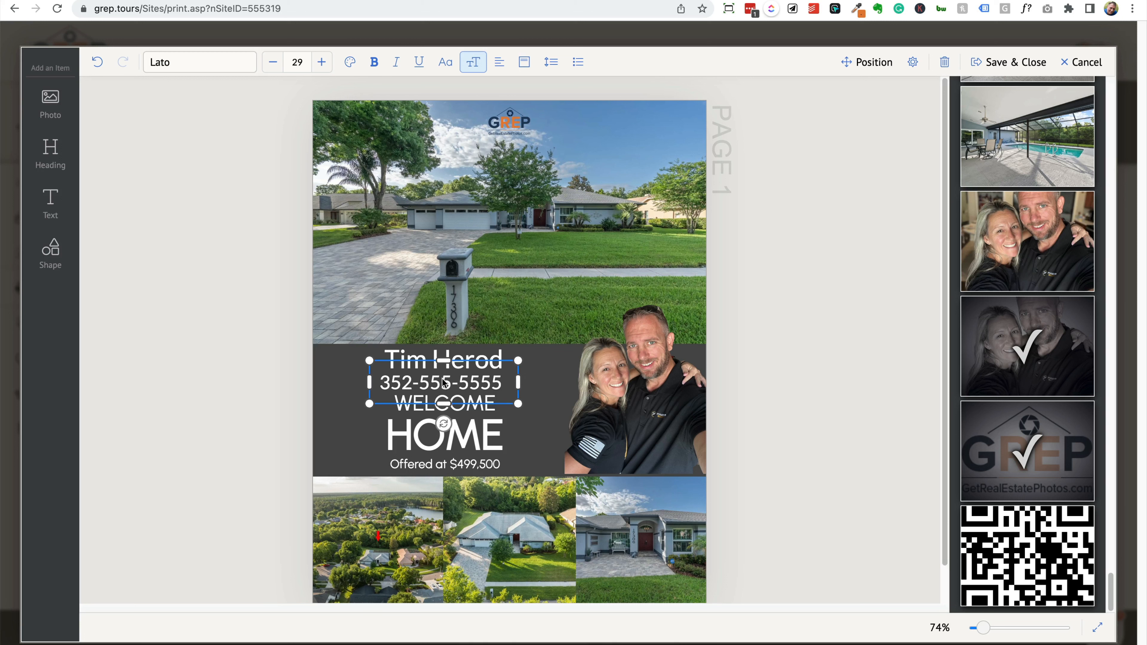
{"action": "key", "text": "Down"}
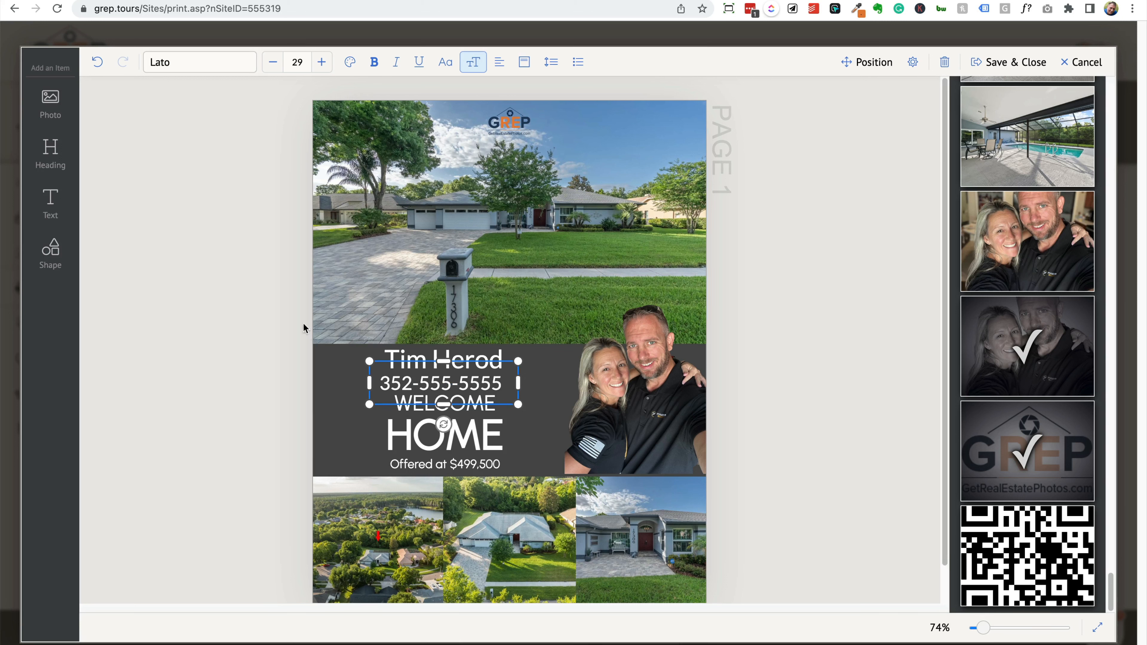
{"action": "left_click", "coordinate": [128, 389]}
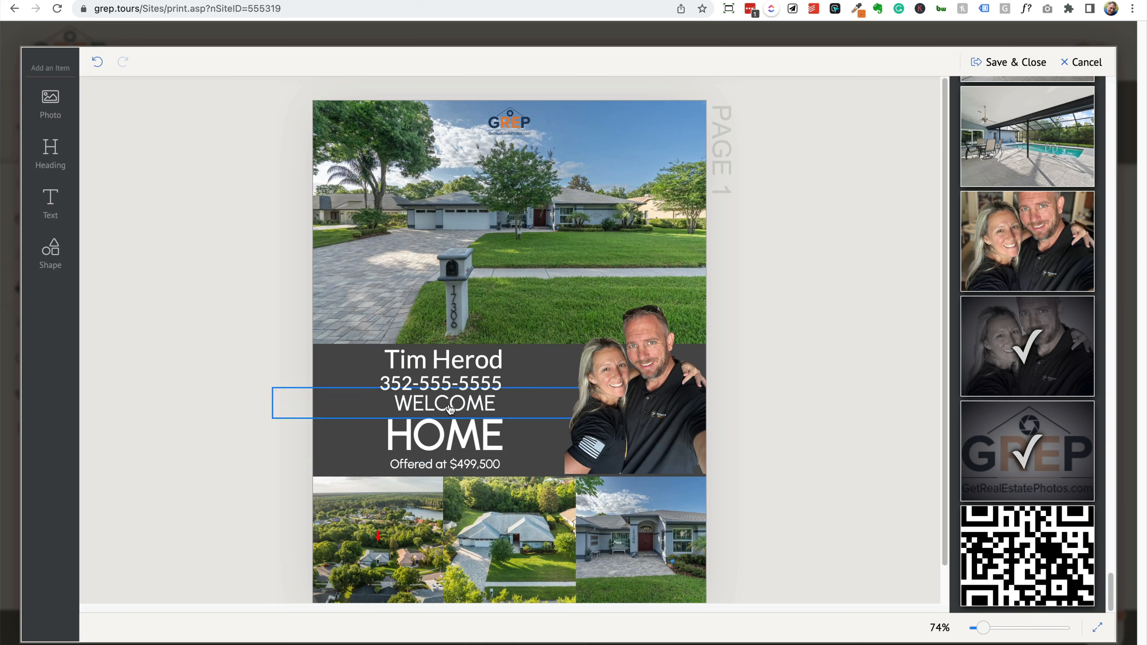
Delete the separate HOME text and add 'Home' after WELCOME to form one line
{"action": "left_click", "coordinate": [427, 409]}
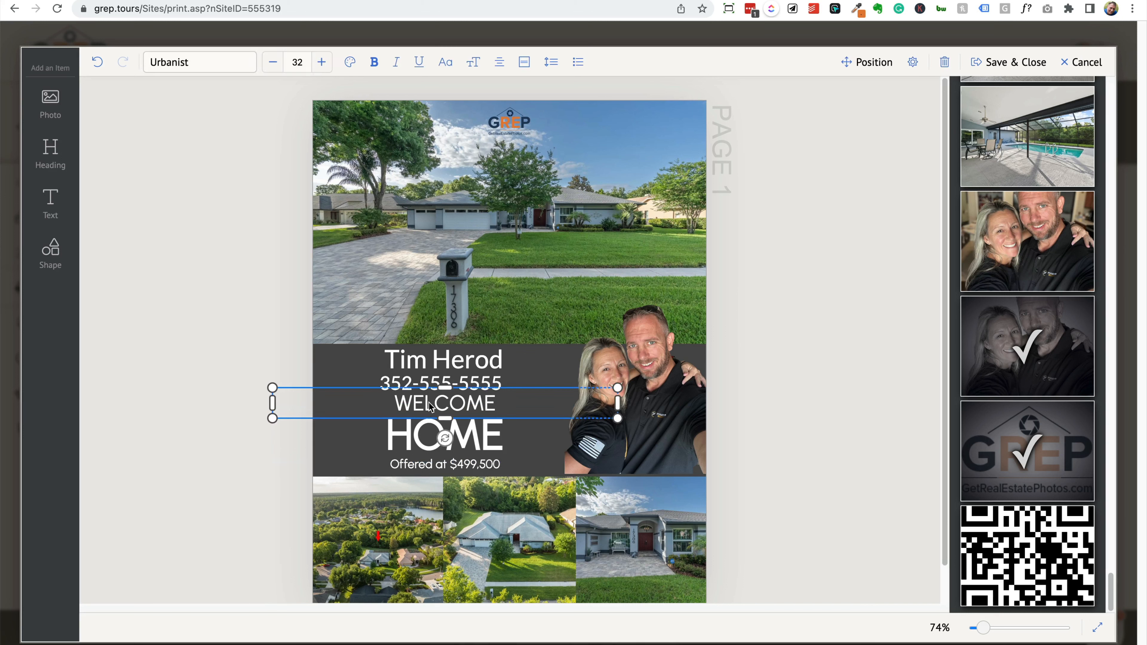
{"action": "left_click_drag", "start_coordinate": [429, 403], "coordinate": [358, 407]}
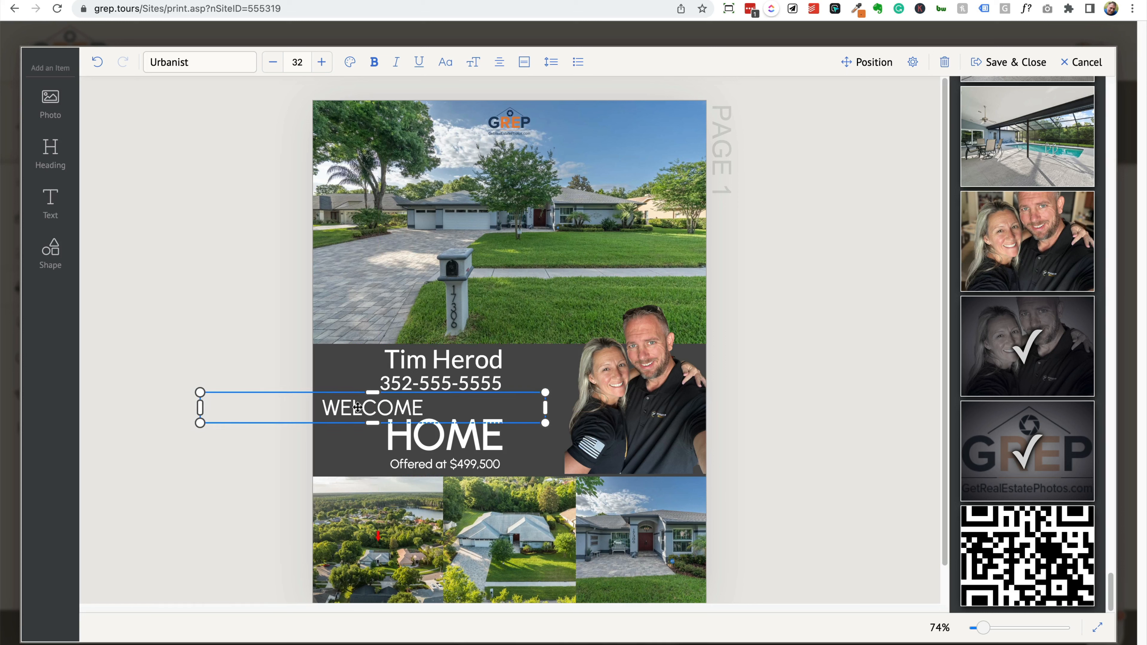
{"action": "left_click", "coordinate": [414, 438]}
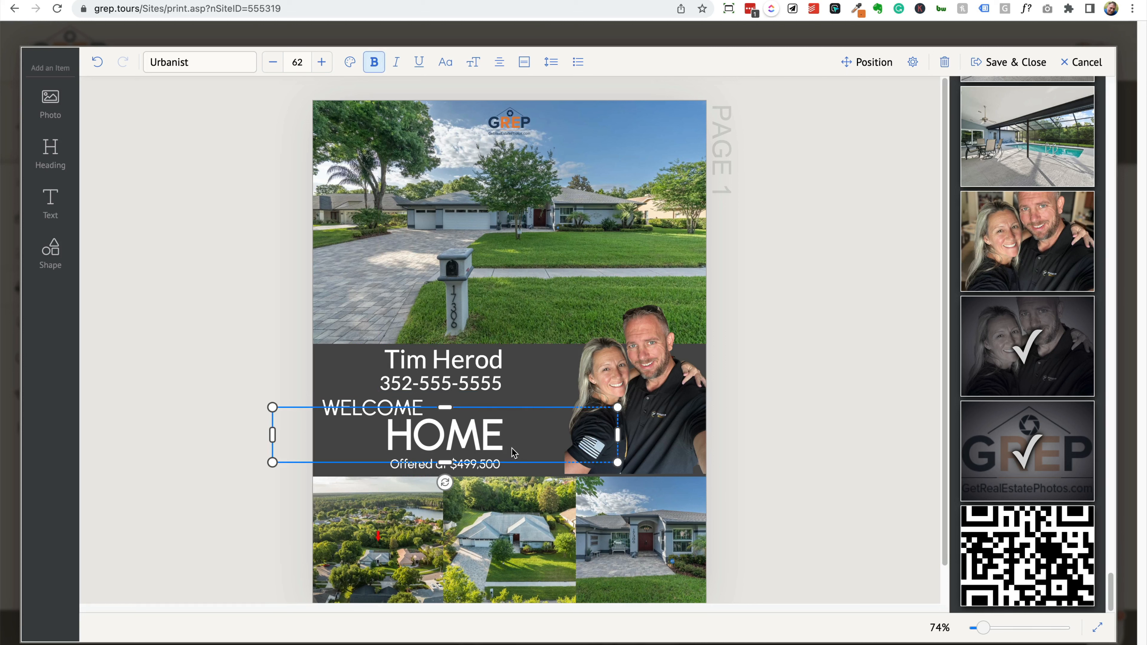
{"action": "key", "text": "Delete"}
{"action": "left_click", "coordinate": [424, 413]}
{"action": "left_click", "coordinate": [433, 414]}
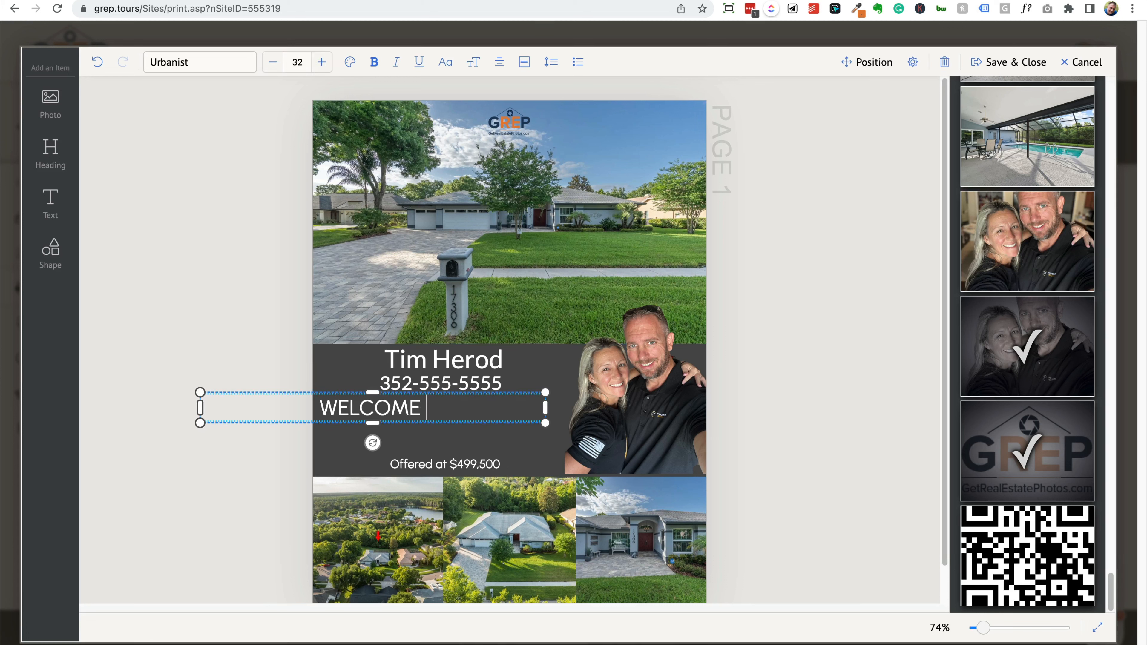
{"action": "type", "text": "Home"}
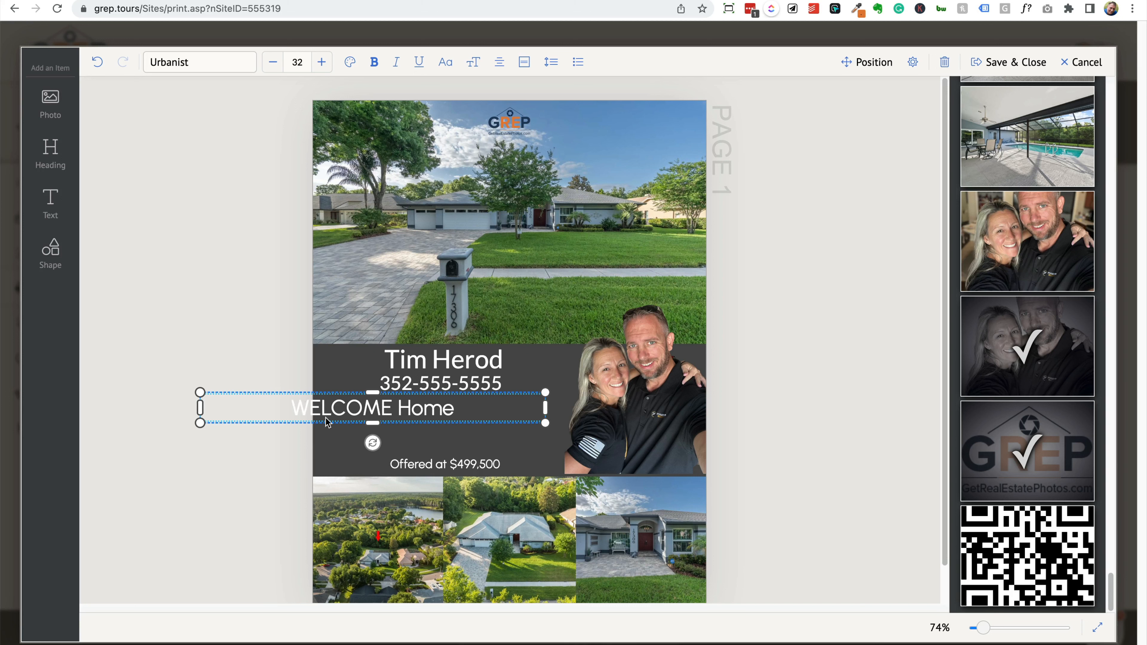
{"action": "left_click", "coordinate": [271, 443]}
{"action": "left_click_drag", "start_coordinate": [377, 411], "coordinate": [455, 445]}
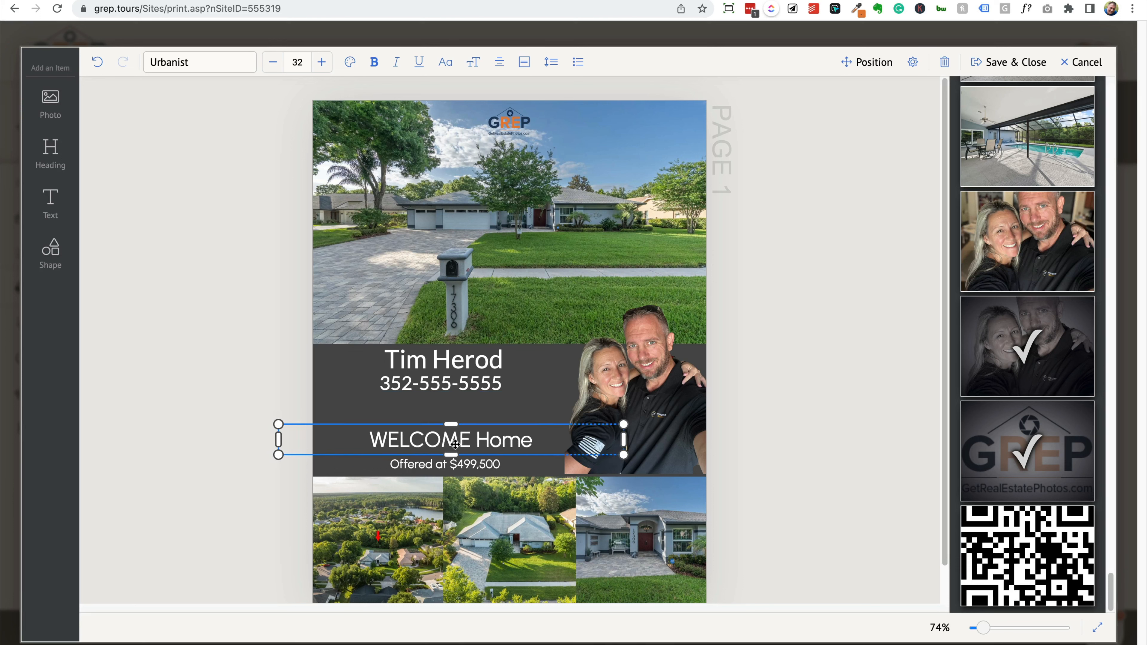
{"action": "left_click", "coordinate": [449, 393]}
{"action": "left_click_drag", "start_coordinate": [450, 387], "coordinate": [450, 409]}
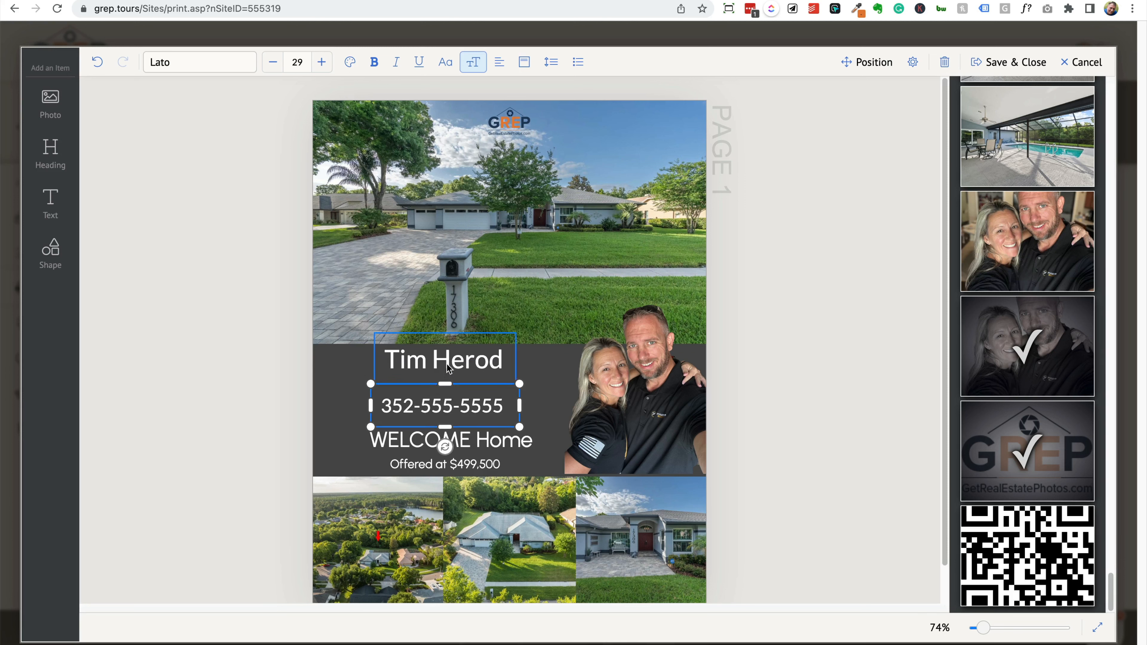
{"action": "left_click", "coordinate": [518, 330]}
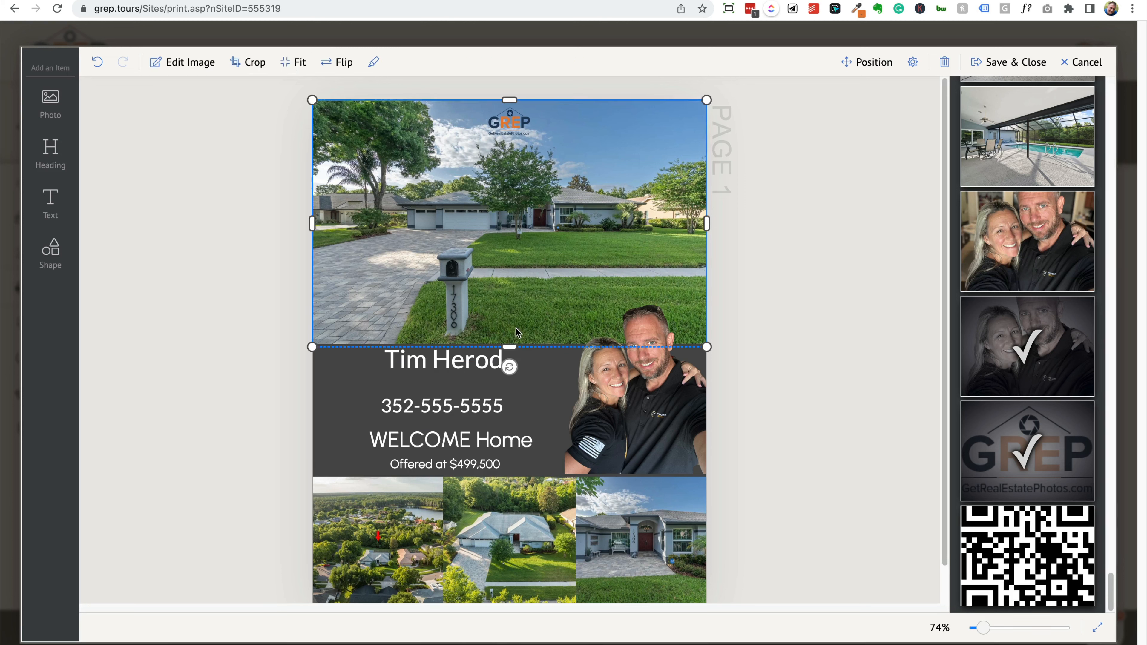
{"action": "left_click", "coordinate": [487, 361]}
{"action": "left_click_drag", "start_coordinate": [516, 333], "coordinate": [592, 306]}
{"action": "left_click", "coordinate": [322, 62]}
{"action": "left_click", "coordinate": [322, 63]}
{"action": "left_click", "coordinate": [321, 63]}
{"action": "left_click", "coordinate": [322, 63]}
{"action": "left_click", "coordinate": [322, 62]}
{"action": "left_click", "coordinate": [322, 63]}
{"action": "left_click", "coordinate": [322, 63]}
{"action": "left_click", "coordinate": [322, 62]}
{"action": "left_click", "coordinate": [322, 63]}
{"action": "left_click", "coordinate": [322, 63]}
{"action": "left_click", "coordinate": [322, 62]}
{"action": "left_click", "coordinate": [322, 63]}
{"action": "left_click", "coordinate": [322, 62]}
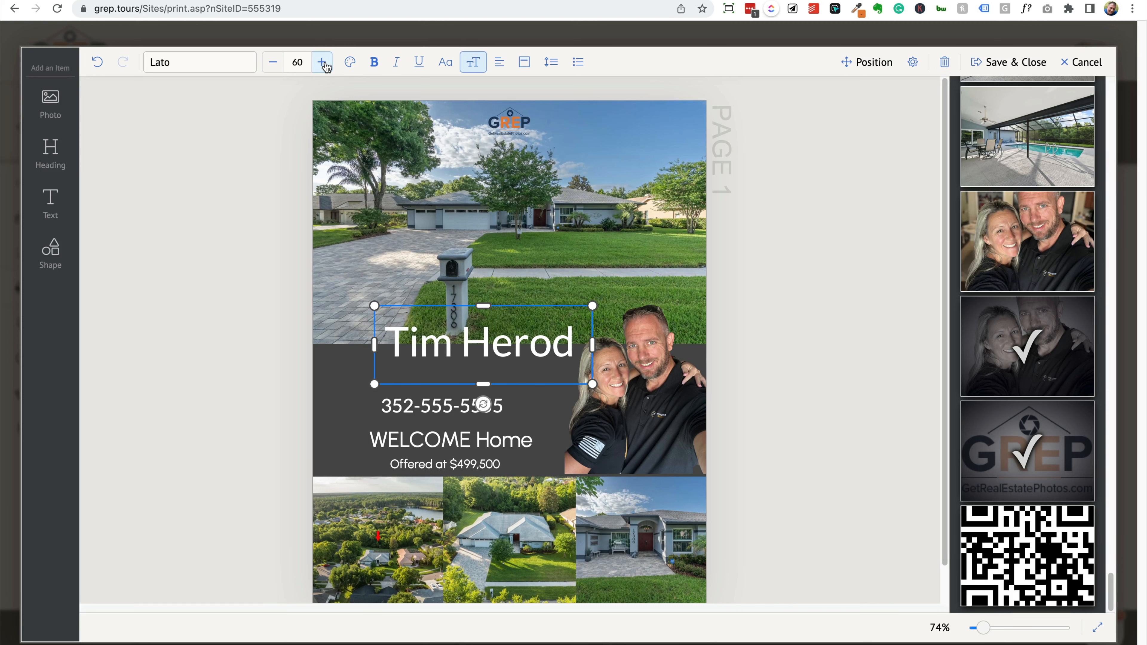
{"action": "mouse_move", "coordinate": [478, 383]}
{"action": "left_mouse_down"}
{"action": "mouse_move", "coordinate": [480, 370]}
{"action": "mouse_move", "coordinate": [481, 379]}
{"action": "left_mouse_up"}
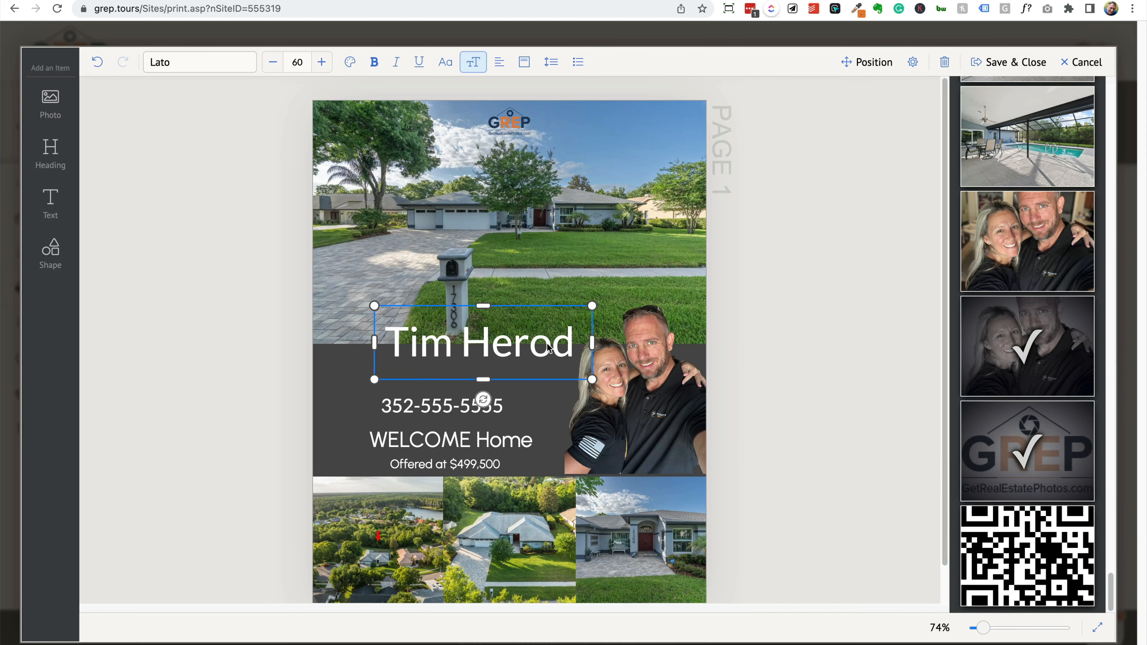
{"action": "left_click_drag", "start_coordinate": [592, 343], "coordinate": [588, 344]}
{"action": "left_click_drag", "start_coordinate": [475, 355], "coordinate": [465, 374]}
{"action": "left_click", "coordinate": [257, 376]}
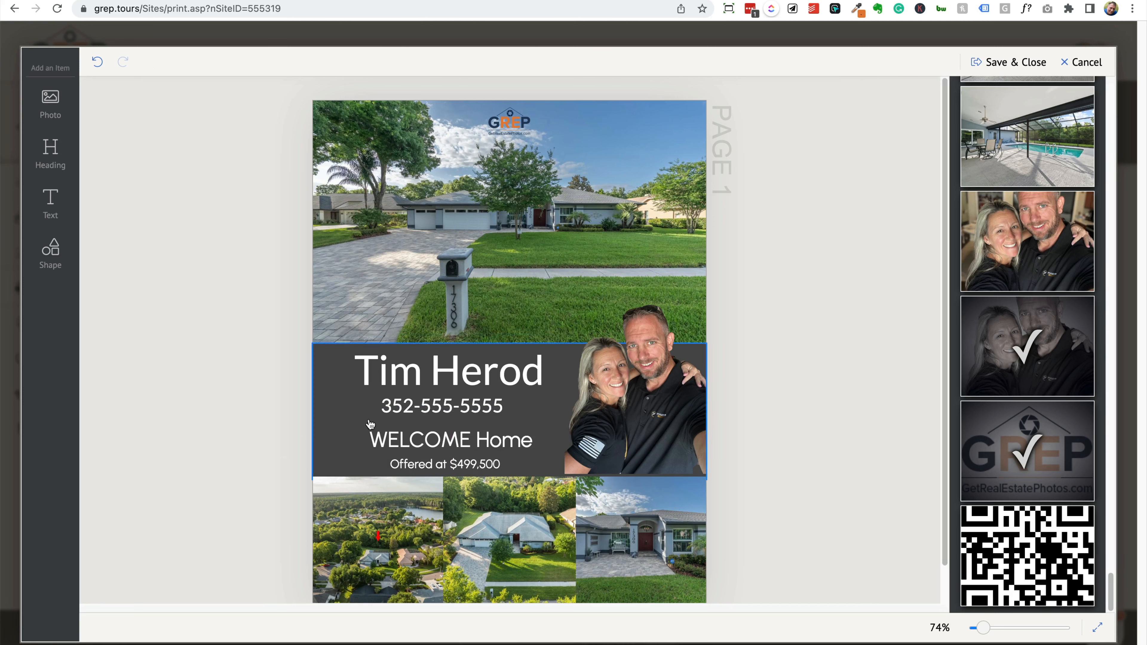
Settle the phone number neatly under the agent's name
{"action": "left_click", "coordinate": [450, 408]}
{"action": "left_click_drag", "start_coordinate": [450, 409], "coordinate": [404, 396]}
{"action": "left_click", "coordinate": [221, 429]}
{"action": "left_click", "coordinate": [221, 402]}
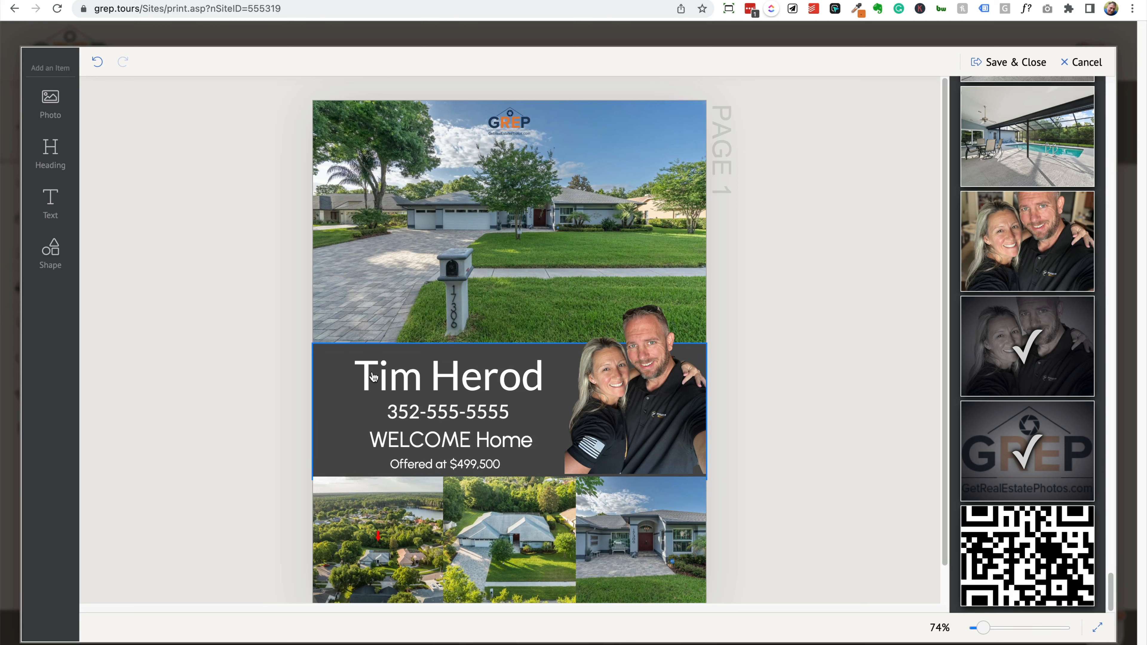
Change the agent banner's fill from dark grey to dark blue
{"action": "left_click", "coordinate": [332, 392]}
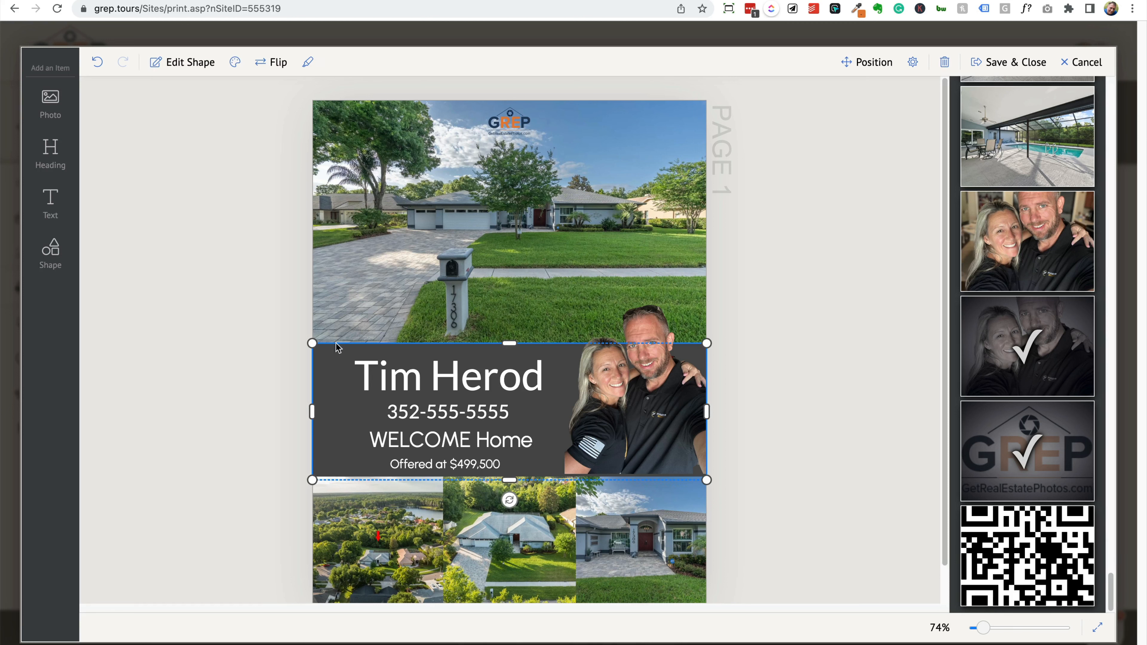
{"action": "left_click", "coordinate": [234, 64]}
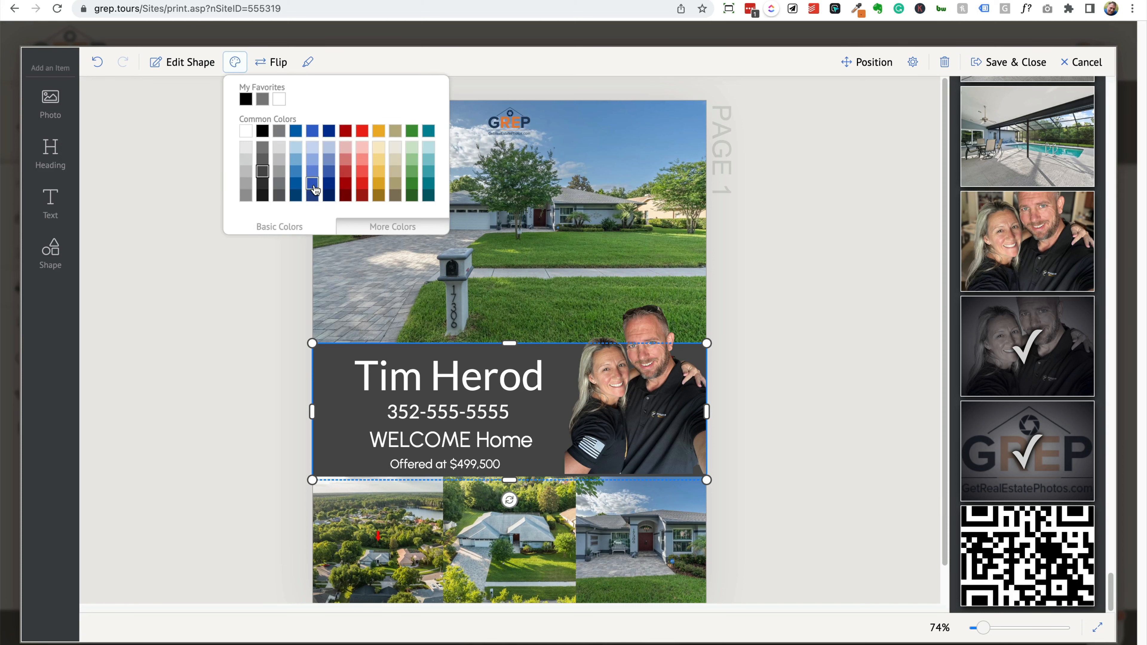
{"action": "left_click", "coordinate": [312, 195]}
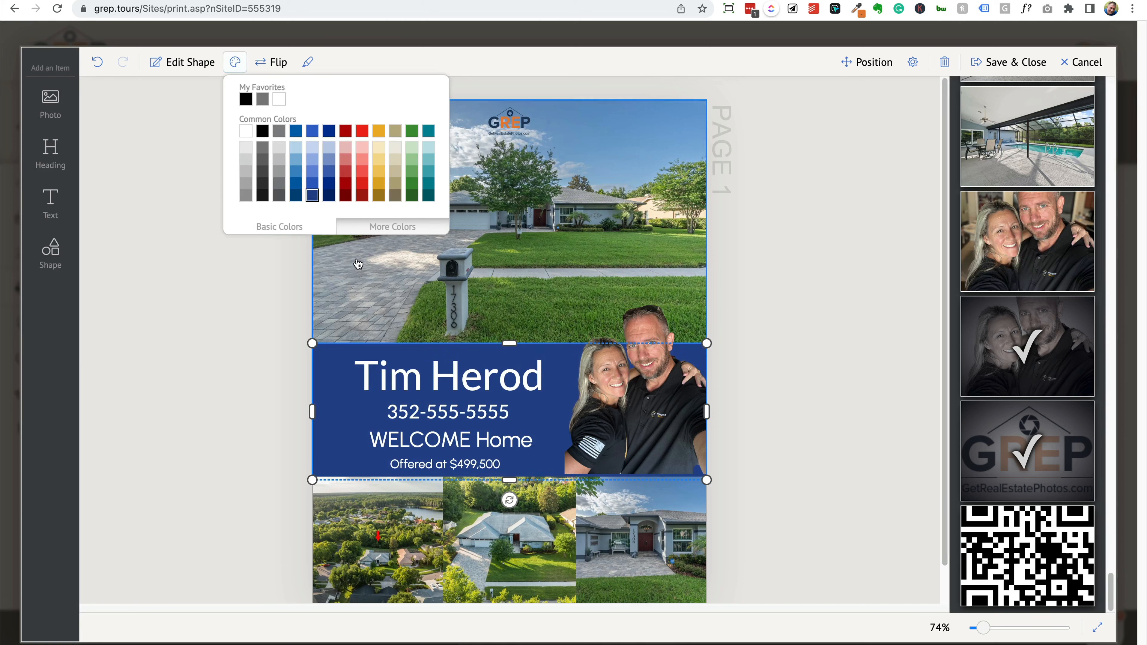
{"action": "left_click", "coordinate": [214, 381]}
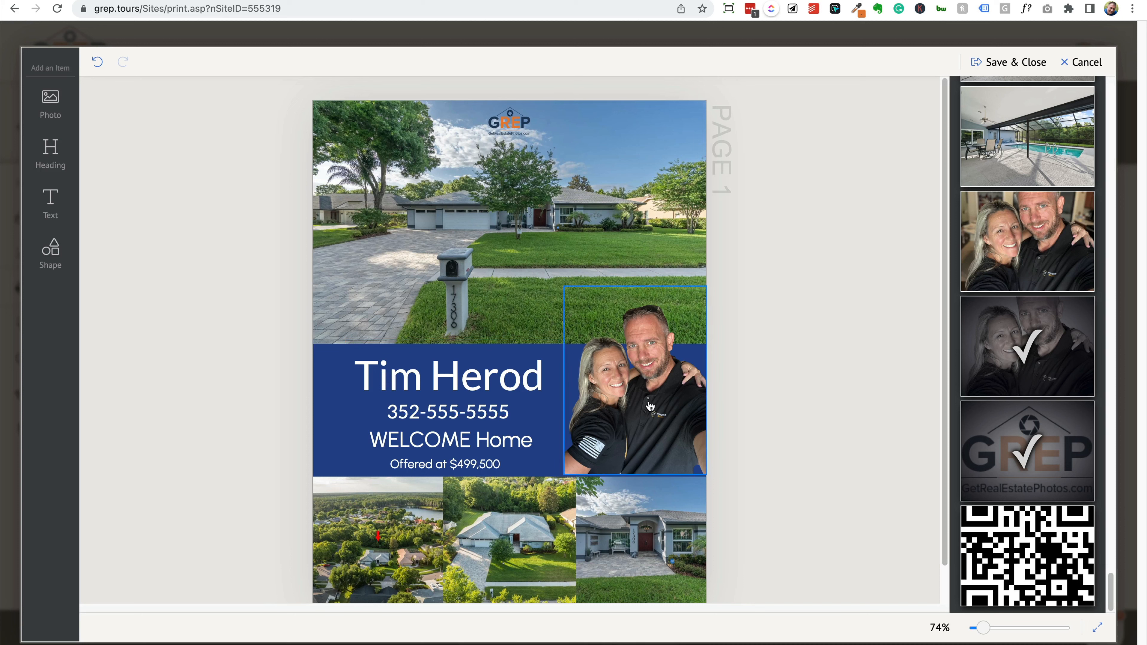
Add a new shape, make it a right-angle Angle triangle, and flip it horizontally
{"action": "left_click", "coordinate": [52, 252]}
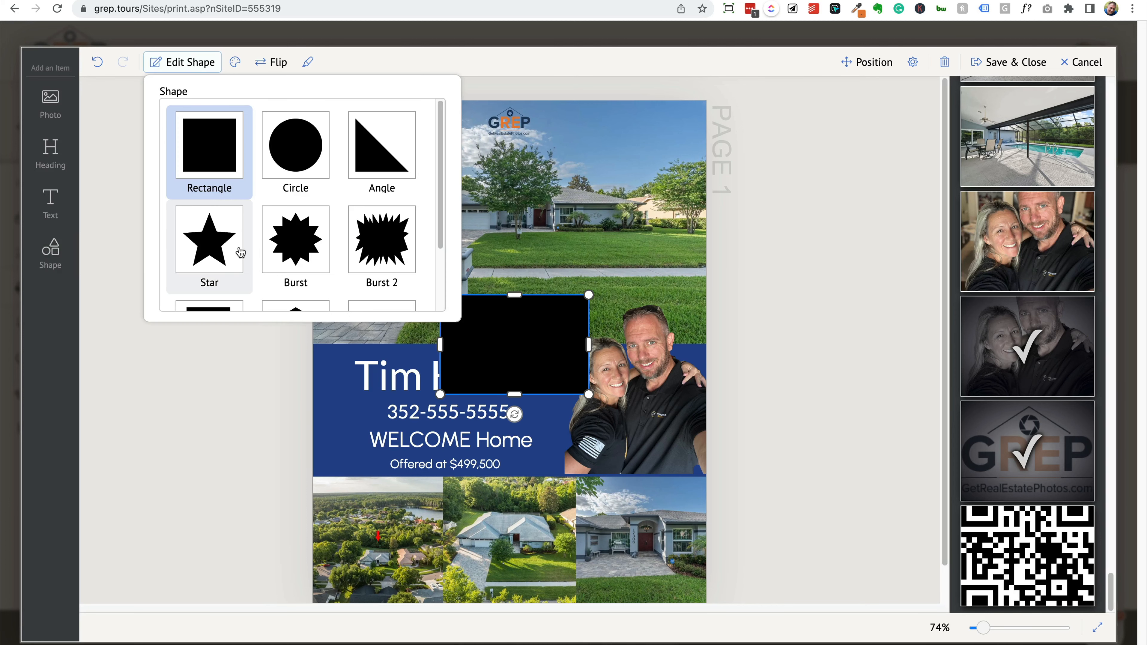
{"action": "scroll", "coordinate": [340, 188], "scroll_direction": "down", "scroll_amount": 2}
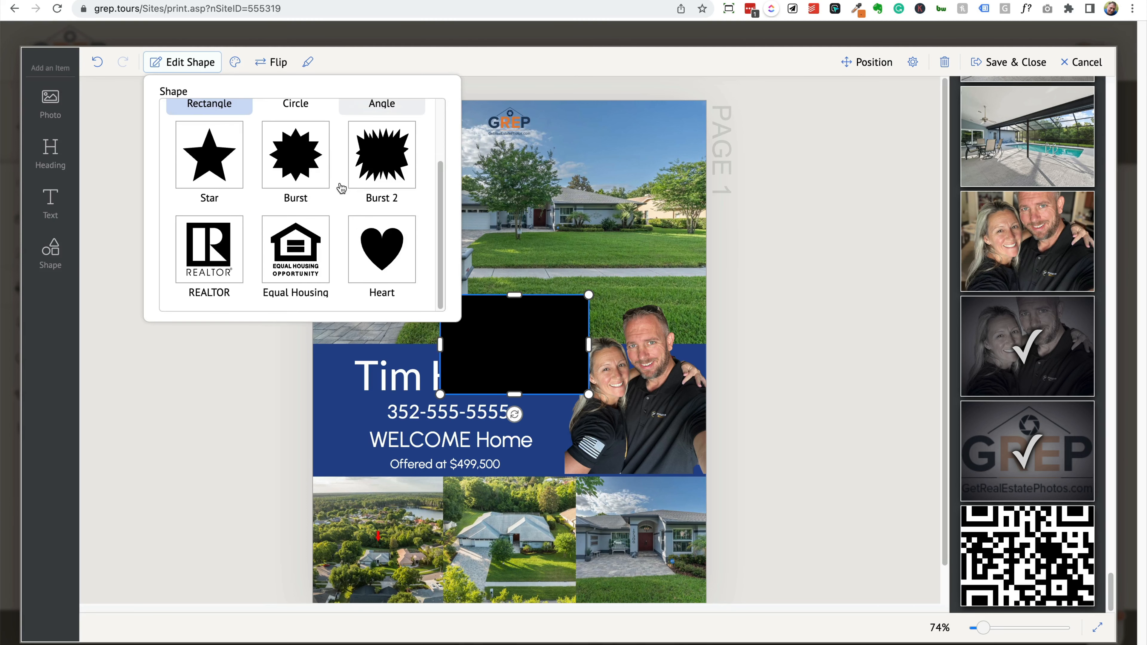
{"action": "scroll", "coordinate": [341, 188], "scroll_direction": "up", "scroll_amount": 2}
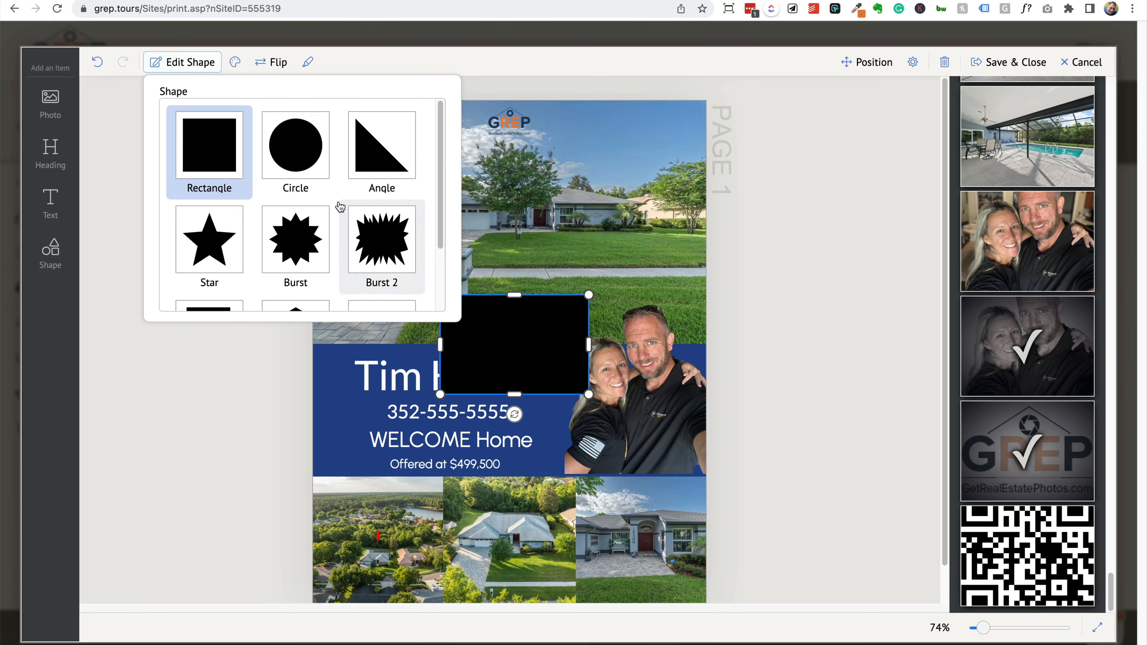
{"action": "left_click", "coordinate": [376, 149]}
{"action": "left_click_drag", "start_coordinate": [463, 325], "coordinate": [458, 273]}
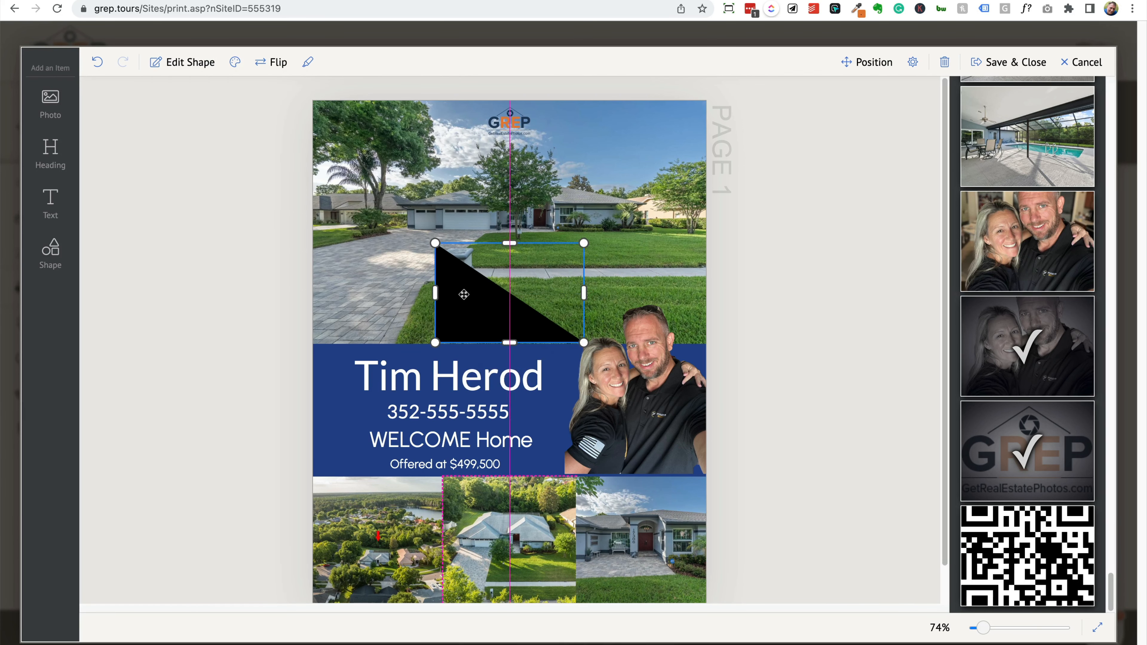
{"action": "right_click", "coordinate": [488, 298]}
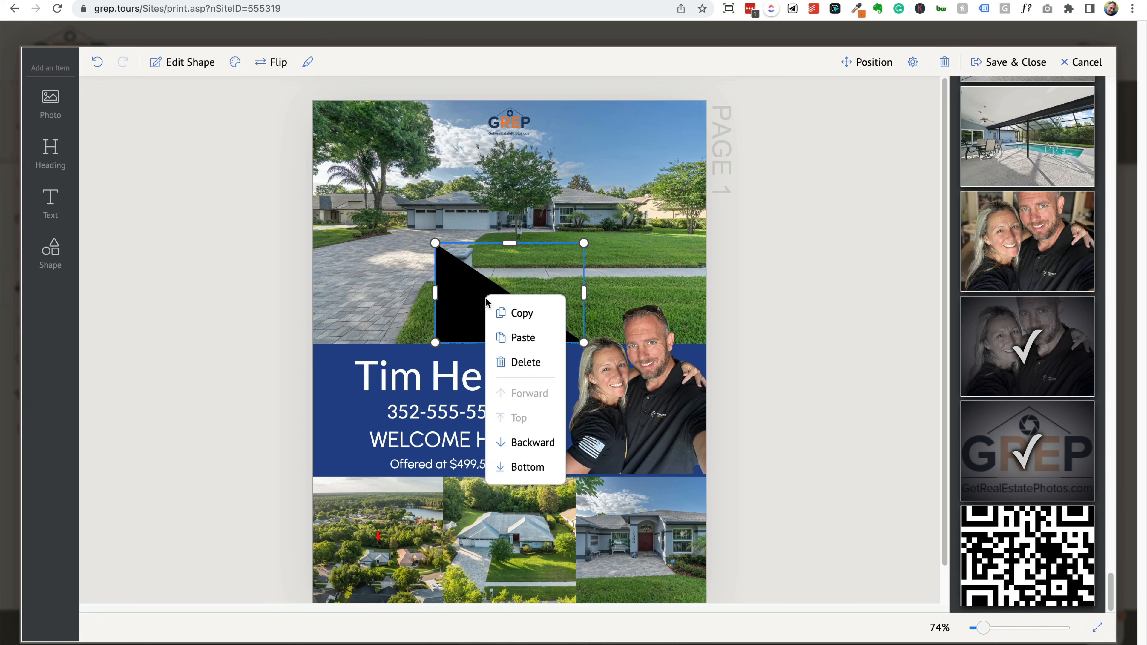
{"action": "left_click", "coordinate": [465, 323]}
{"action": "left_click_drag", "start_coordinate": [463, 306], "coordinate": [463, 290]}
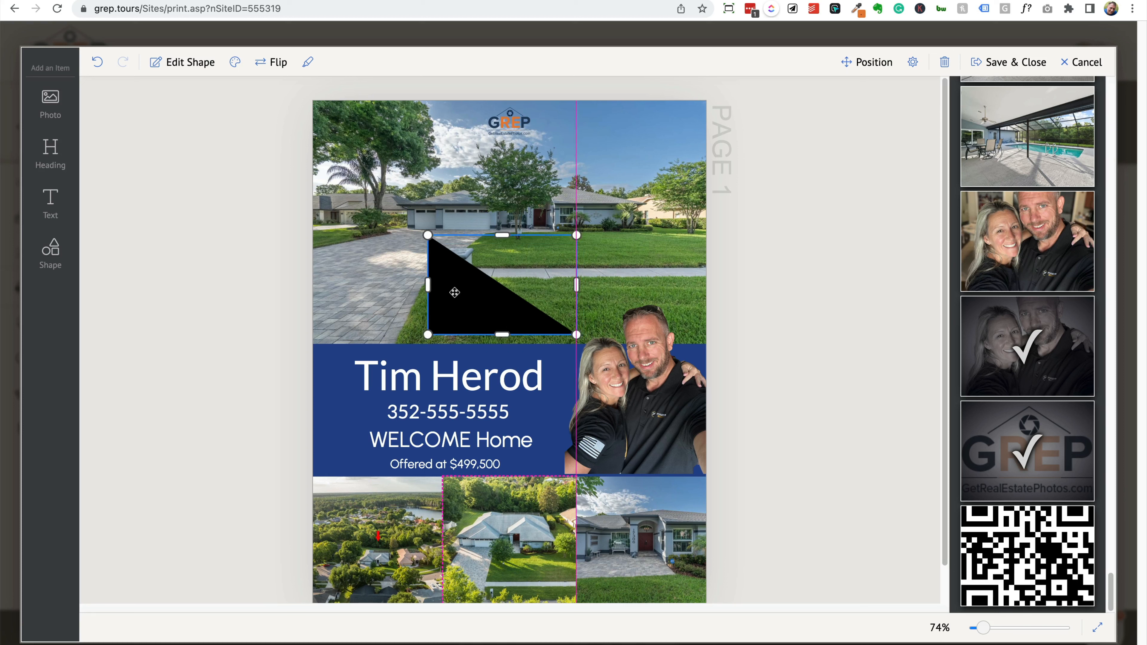
{"action": "left_click", "coordinate": [270, 64]}
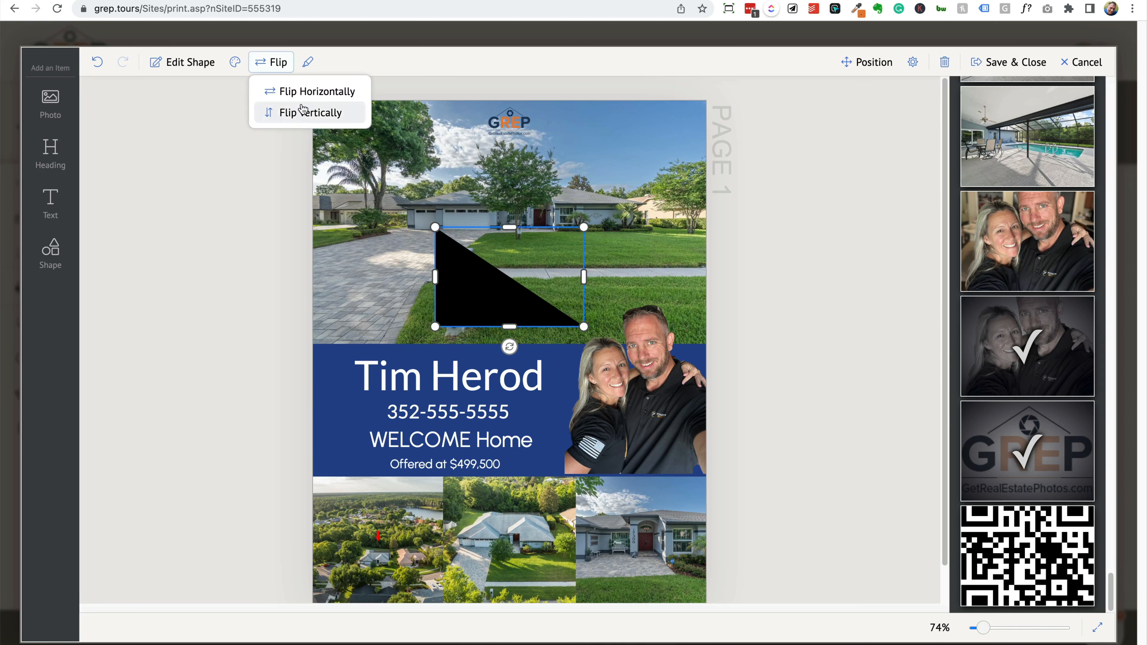
{"action": "left_click", "coordinate": [304, 92]}
Move and resize the triangle to fill the banner's lower-right corner over the agent photo
{"action": "left_click_drag", "start_coordinate": [550, 306], "coordinate": [650, 446]}
{"action": "mouse_move", "coordinate": [682, 369]}
{"action": "left_mouse_down"}
{"action": "mouse_move", "coordinate": [708, 342]}
{"action": "mouse_move", "coordinate": [672, 373]}
{"action": "mouse_move", "coordinate": [684, 374]}
{"action": "left_mouse_up"}
{"action": "left_click_drag", "start_coordinate": [608, 342], "coordinate": [606, 338]}
{"action": "left_click_drag", "start_coordinate": [618, 476], "coordinate": [618, 478]}
{"action": "left_click", "coordinate": [494, 303]}
{"action": "left_click", "coordinate": [755, 391]}
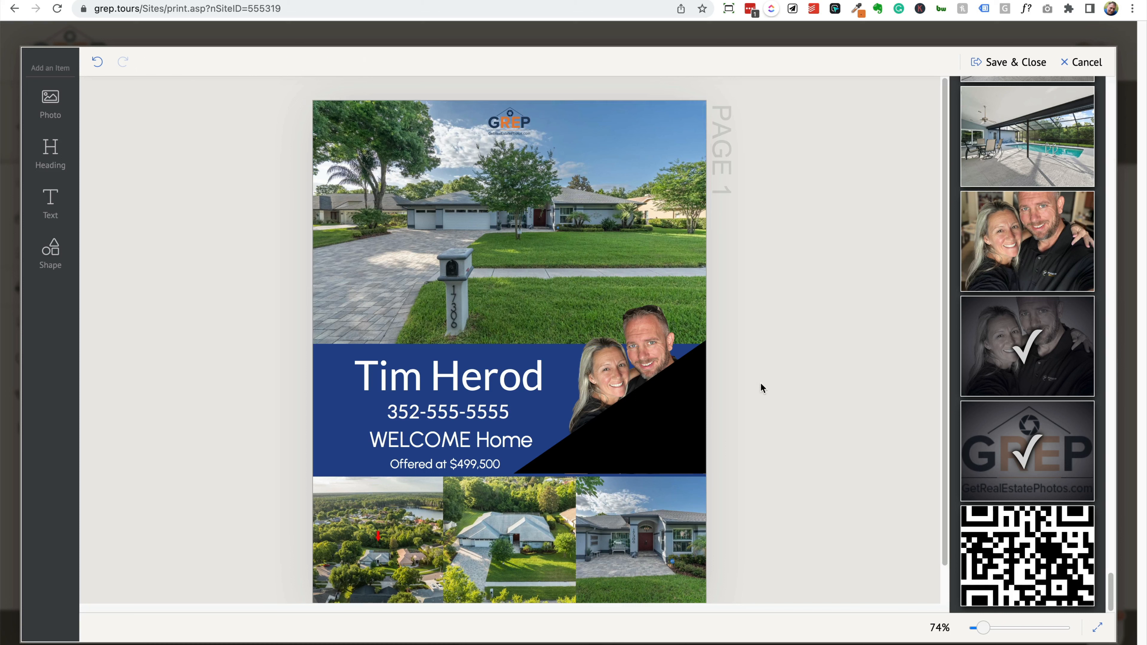
Fill the black triangle with the custom hex colour E48138 via More Colors
{"action": "left_click", "coordinate": [660, 435]}
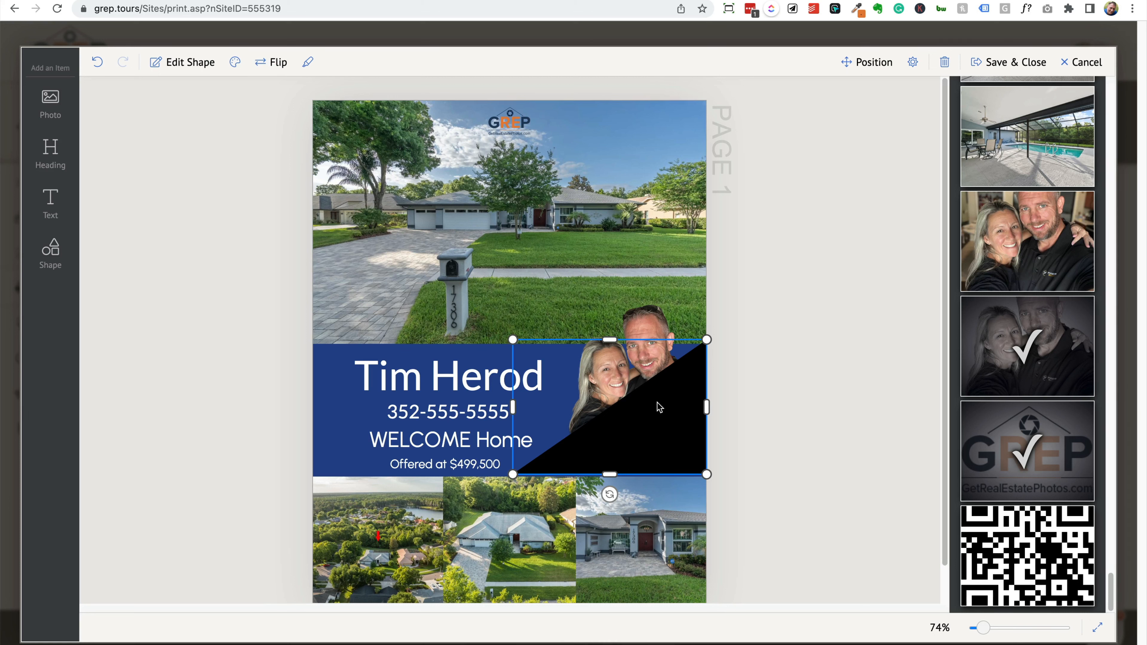
{"action": "left_click", "coordinate": [233, 64]}
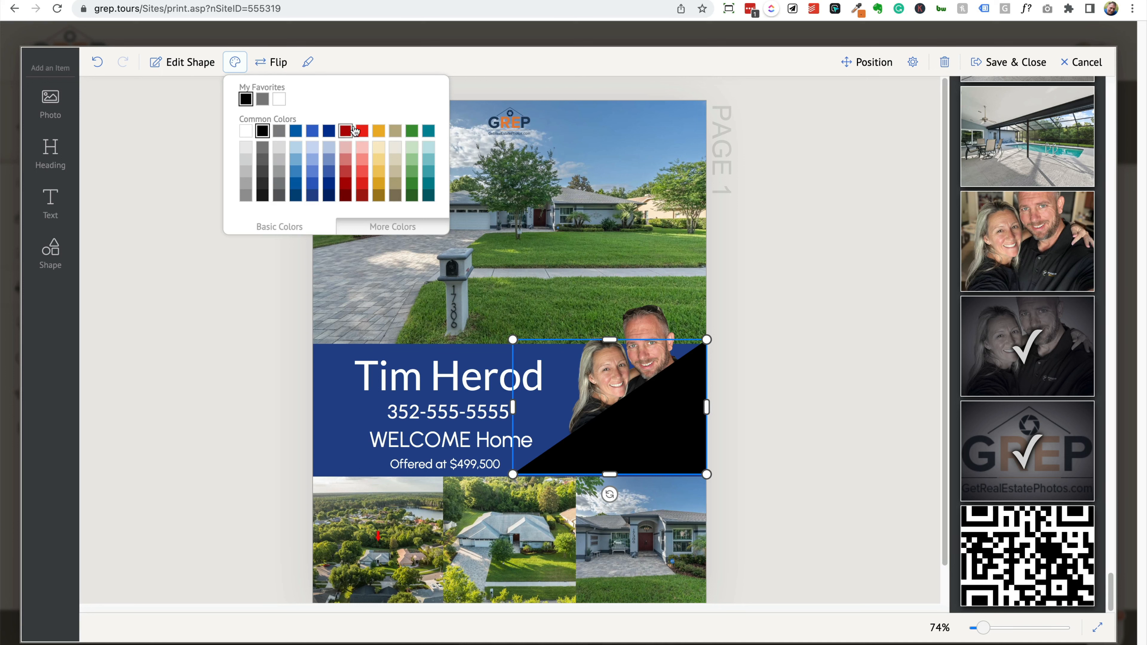
{"action": "left_click", "coordinate": [397, 229]}
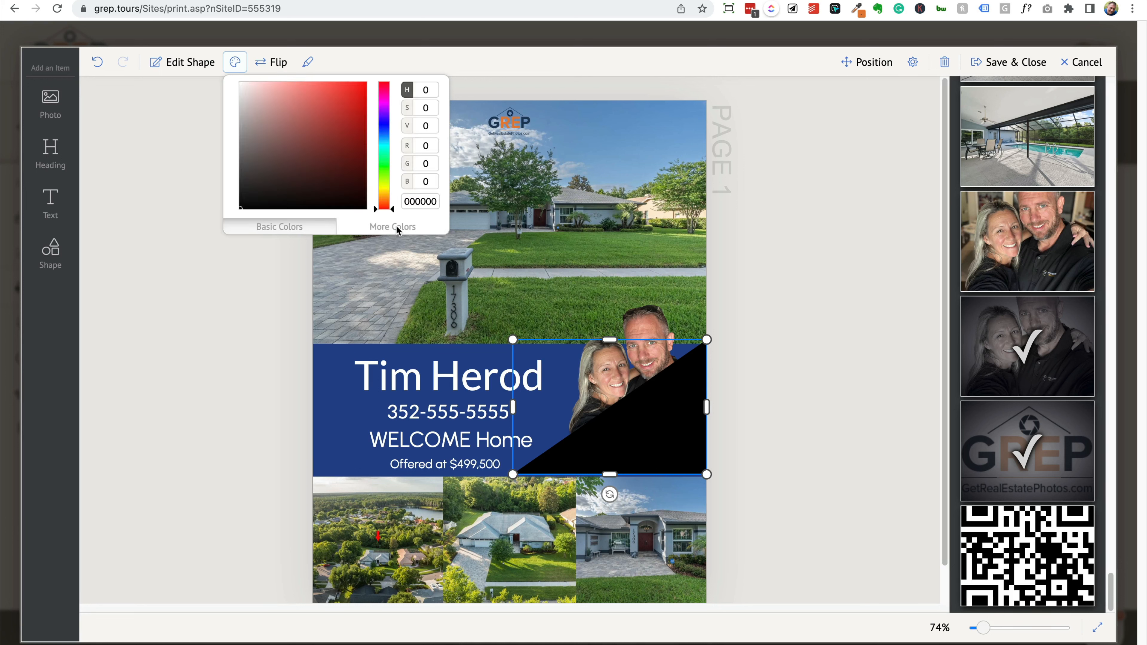
{"action": "mouse_move", "coordinate": [391, 212]}
{"action": "left_mouse_down"}
{"action": "mouse_move", "coordinate": [387, 184]}
{"action": "mouse_move", "coordinate": [385, 195]}
{"action": "mouse_move", "coordinate": [339, 140]}
{"action": "mouse_move", "coordinate": [296, 176]}
{"action": "mouse_move", "coordinate": [375, 190]}
{"action": "mouse_move", "coordinate": [376, 201]}
{"action": "mouse_move", "coordinate": [376, 113]}
{"action": "mouse_move", "coordinate": [375, 204]}
{"action": "mouse_move", "coordinate": [341, 121]}
{"action": "mouse_move", "coordinate": [318, 112]}
{"action": "mouse_move", "coordinate": [361, 85]}
{"action": "mouse_move", "coordinate": [334, 80]}
{"action": "mouse_move", "coordinate": [373, 48]}
{"action": "mouse_move", "coordinate": [356, 119]}
{"action": "mouse_move", "coordinate": [382, 83]}
{"action": "mouse_move", "coordinate": [360, 61]}
{"action": "left_mouse_up"}
{"action": "left_click", "coordinate": [324, 152]}
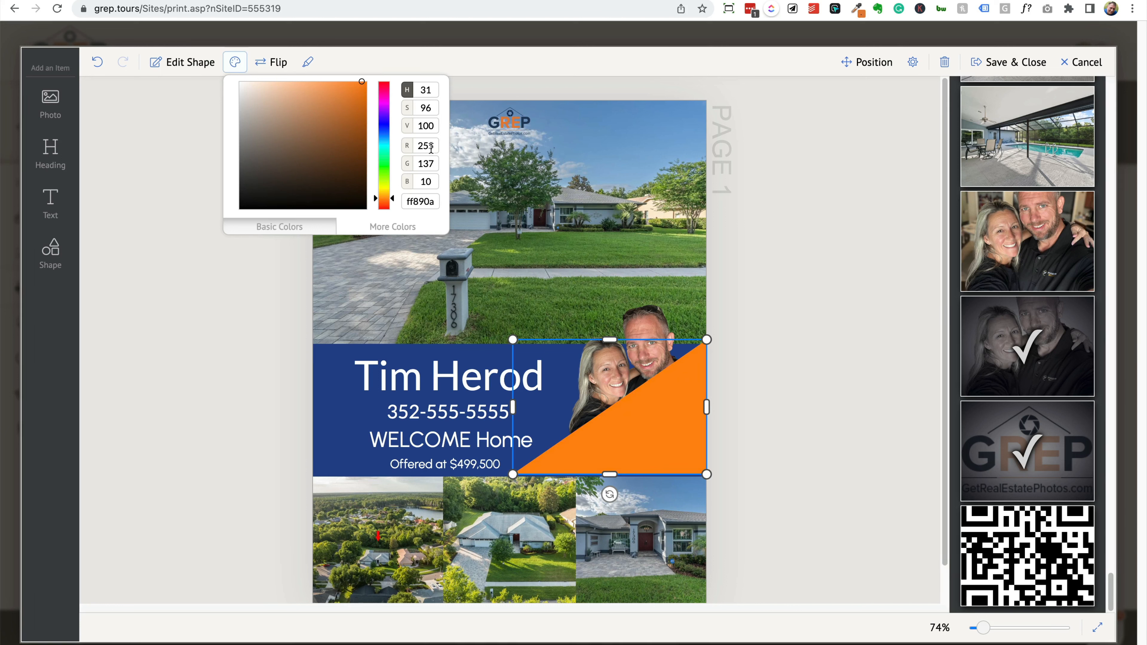
{"action": "double_click", "coordinate": [427, 200]}
{"action": "key", "text": "BackSpace"}
{"action": "type", "text": "E48138"}
{"action": "key", "text": "Return"}
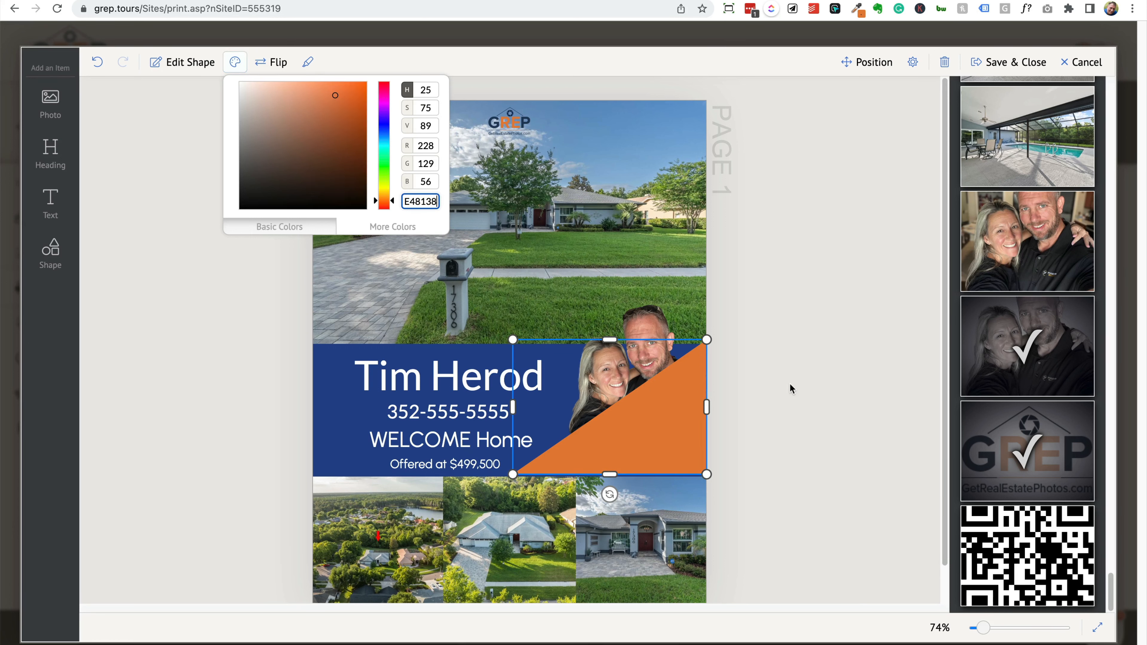
{"action": "left_click", "coordinate": [776, 371]}
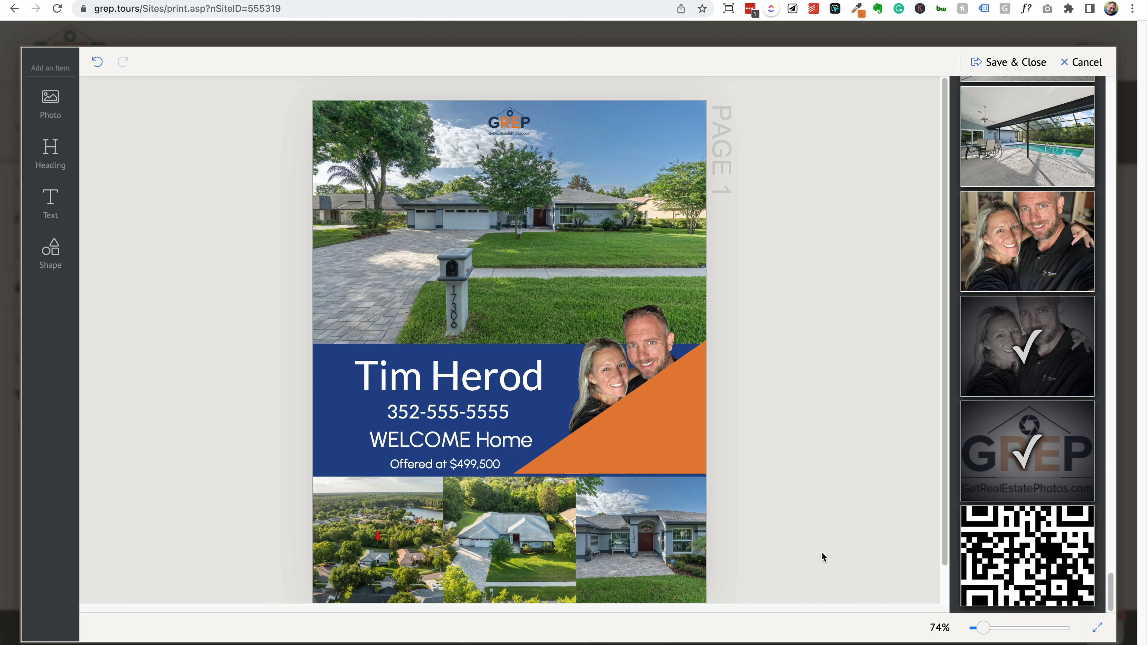
Nudge the orange triangle down slightly
{"action": "left_click", "coordinate": [696, 443]}
{"action": "key", "text": "Down"}
{"action": "key", "text": "Down"}
{"action": "key", "text": "Down"}
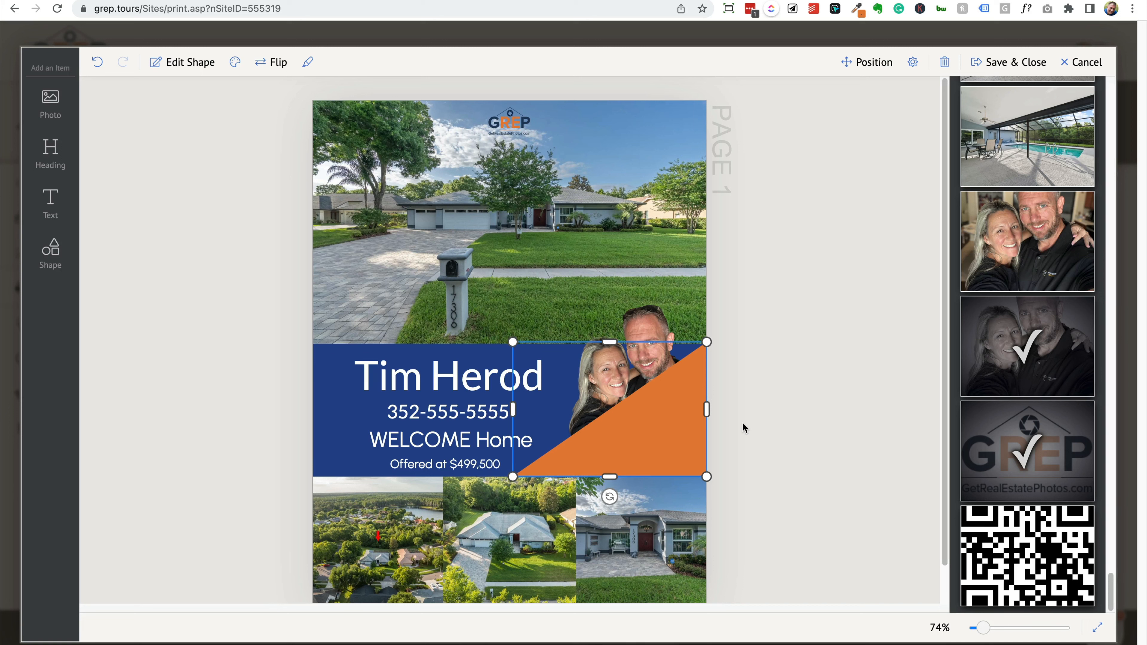
{"action": "left_click", "coordinate": [743, 422]}
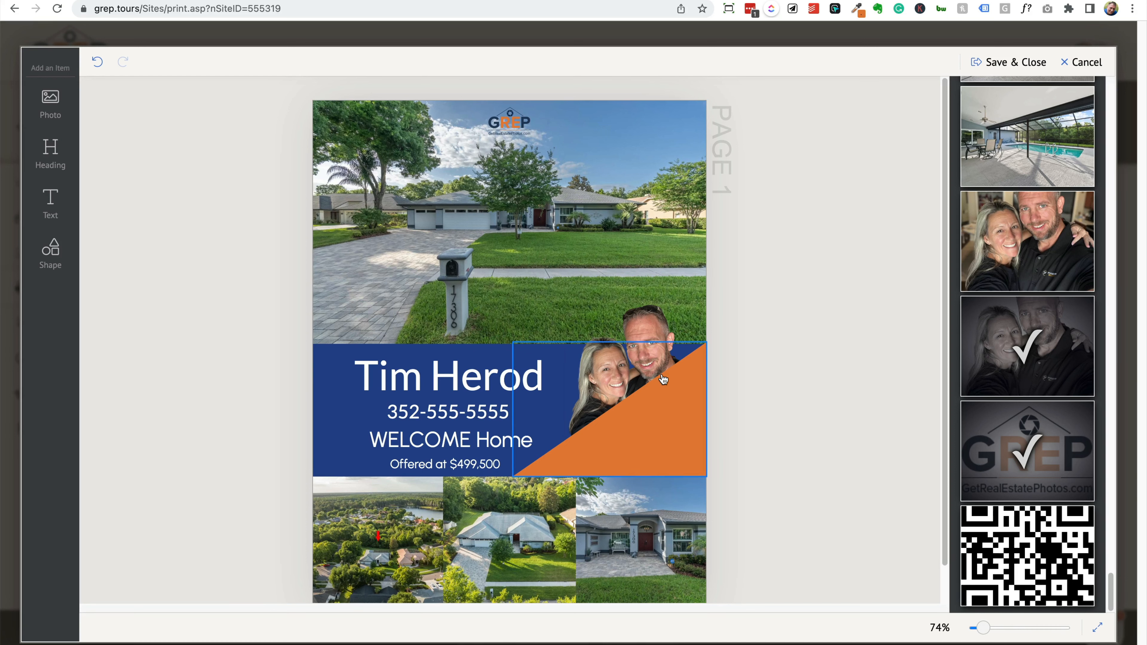
Use Position > Bottom and Backward to place the triangle behind the agents' photo
{"action": "left_click", "coordinate": [661, 406]}
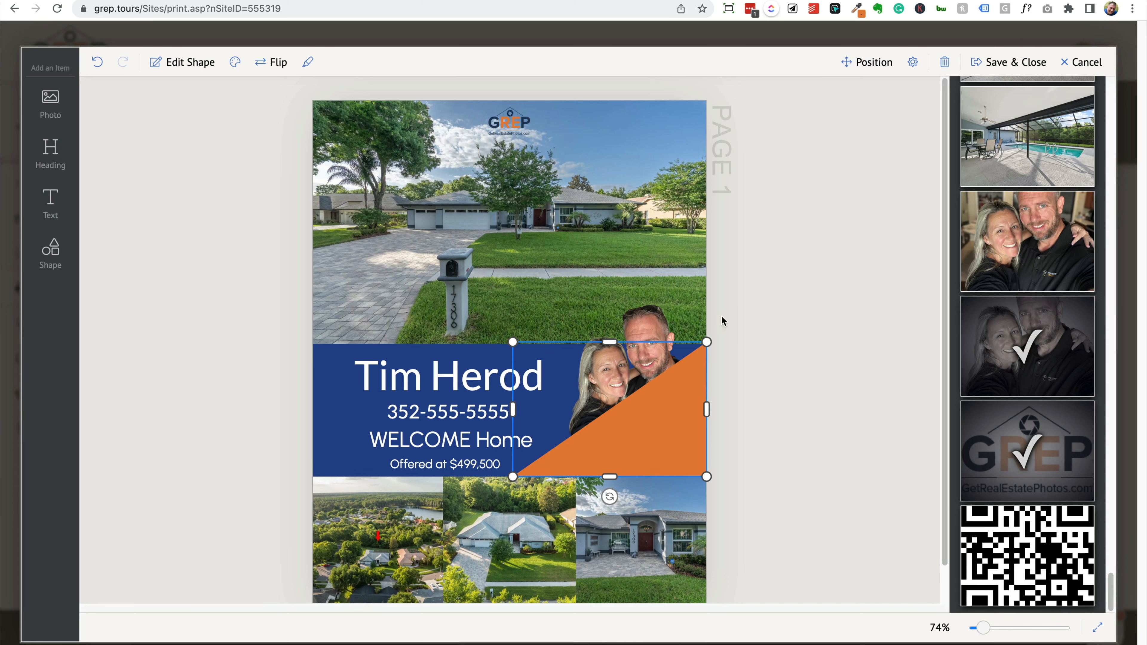
{"action": "right_click", "coordinate": [658, 445]}
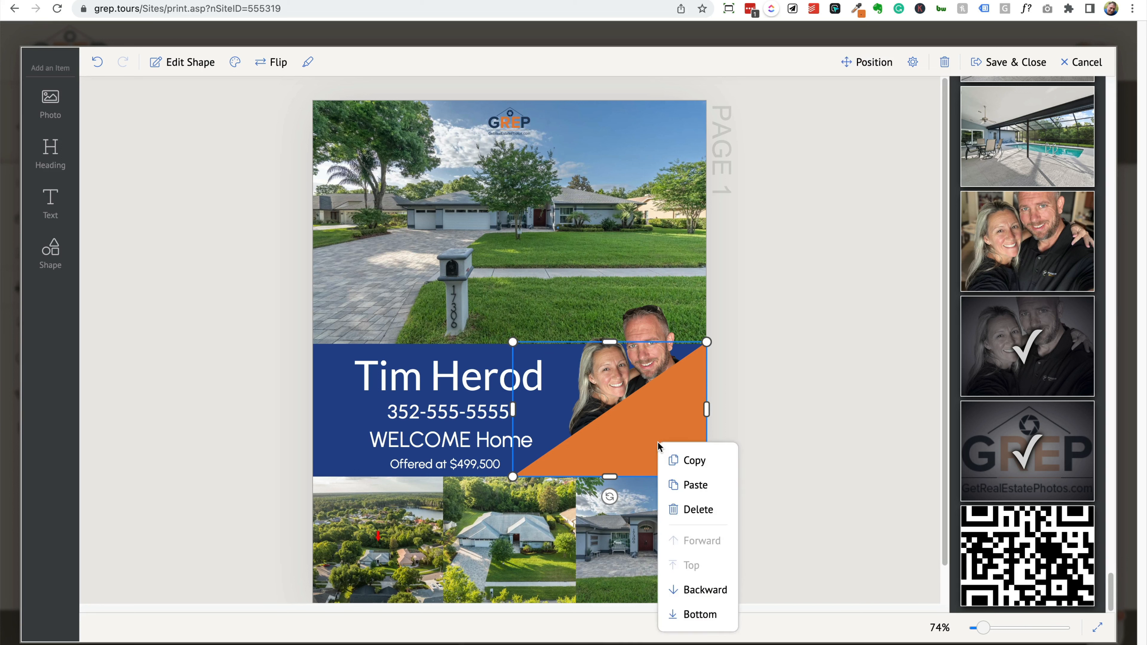
{"action": "left_click", "coordinate": [862, 63]}
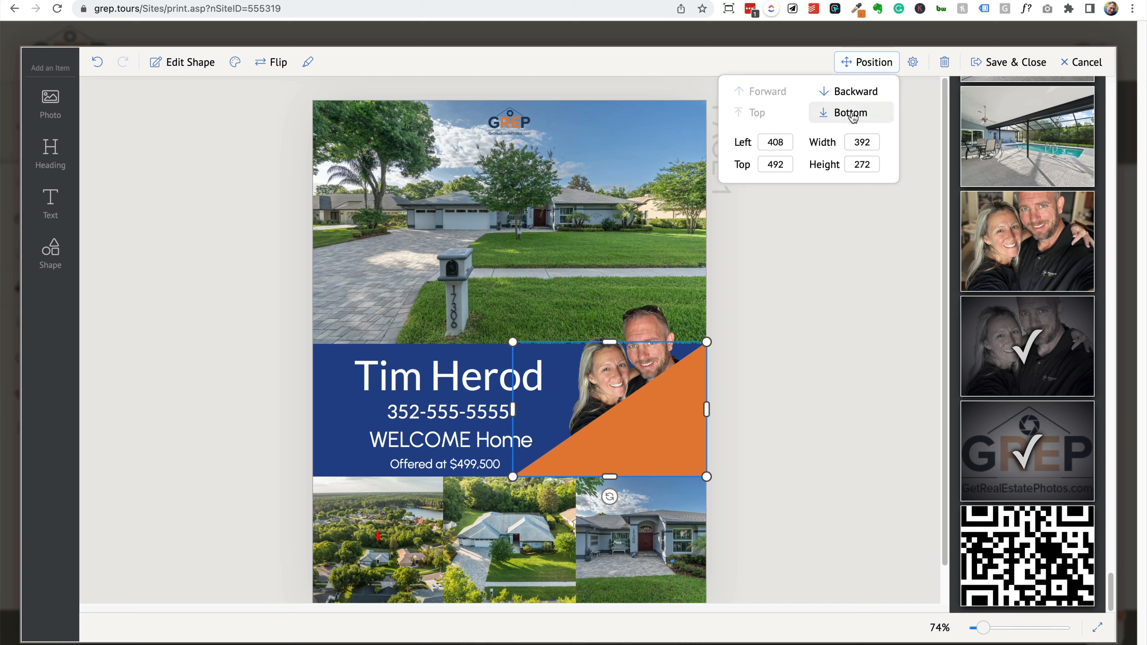
{"action": "left_click", "coordinate": [860, 91]}
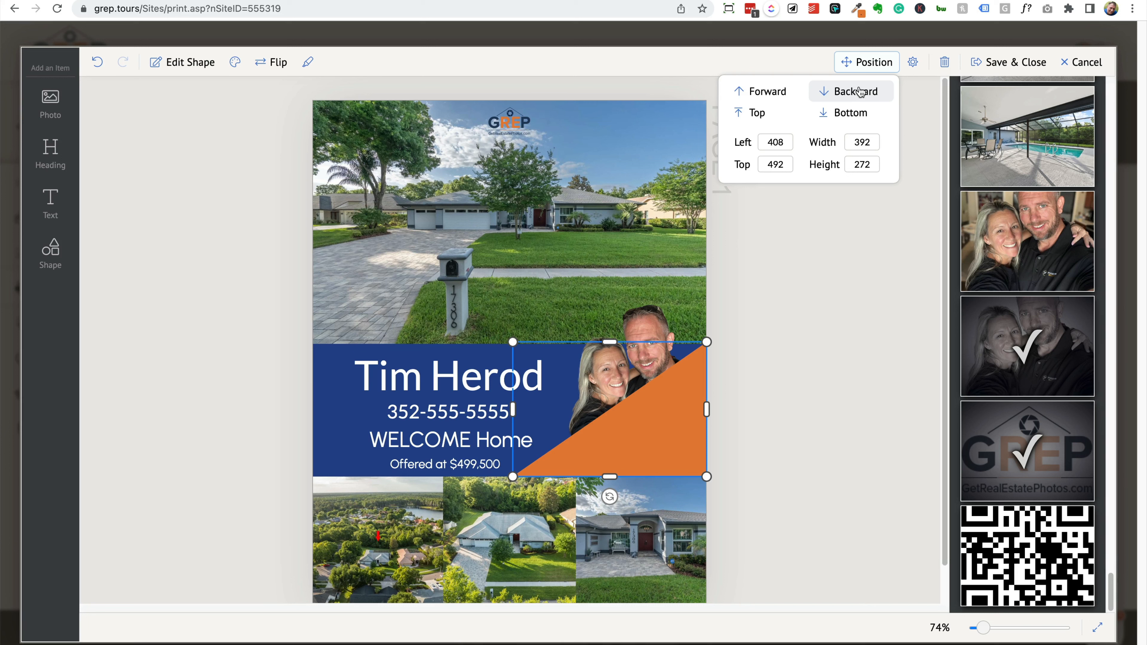
{"action": "left_click", "coordinate": [862, 92]}
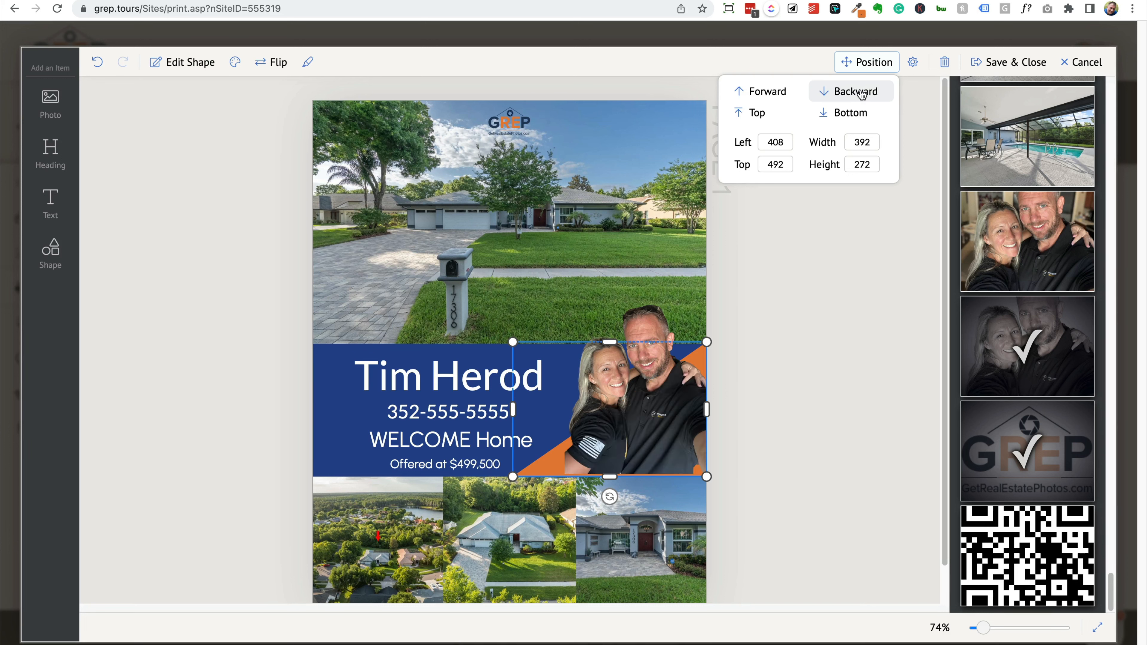
{"action": "left_click", "coordinate": [805, 346]}
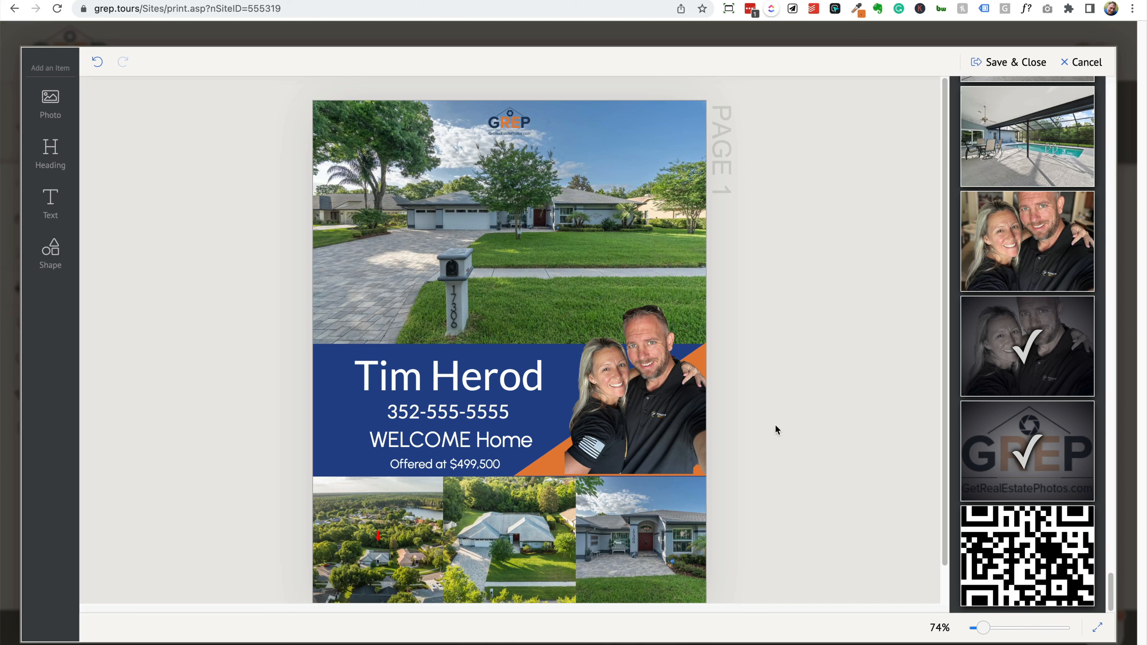
{"action": "left_click", "coordinate": [648, 428]}
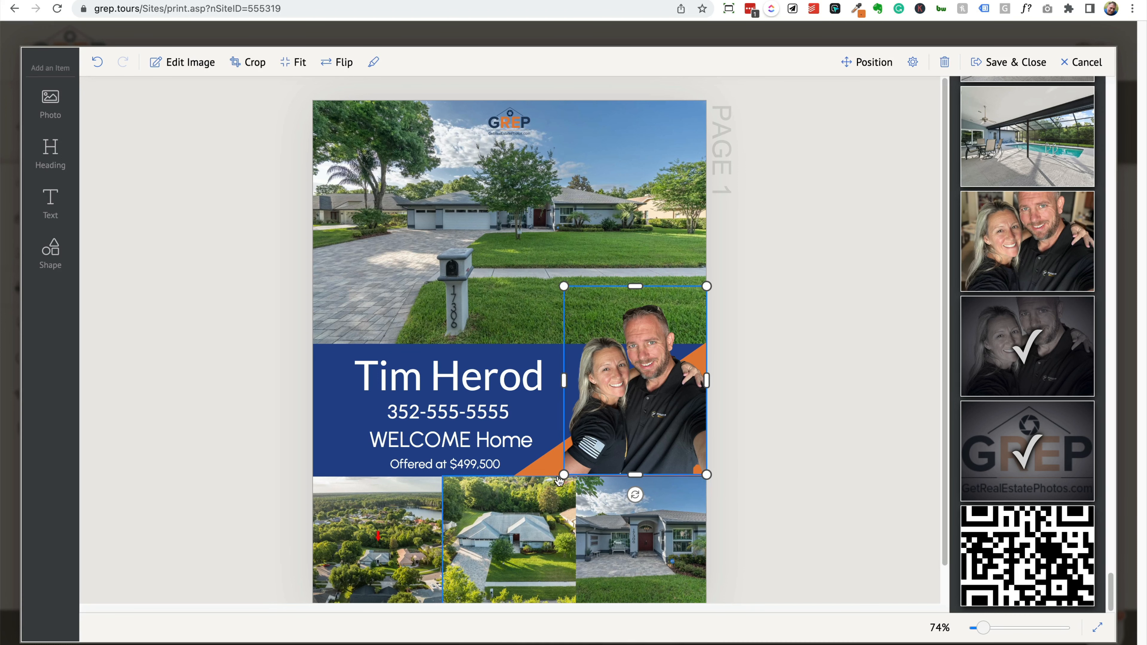
Enlarge the agents' photo slightly from its bottom-left corner and nudge it up with arrow keys
{"action": "left_click_drag", "start_coordinate": [560, 480], "coordinate": [558, 483]}
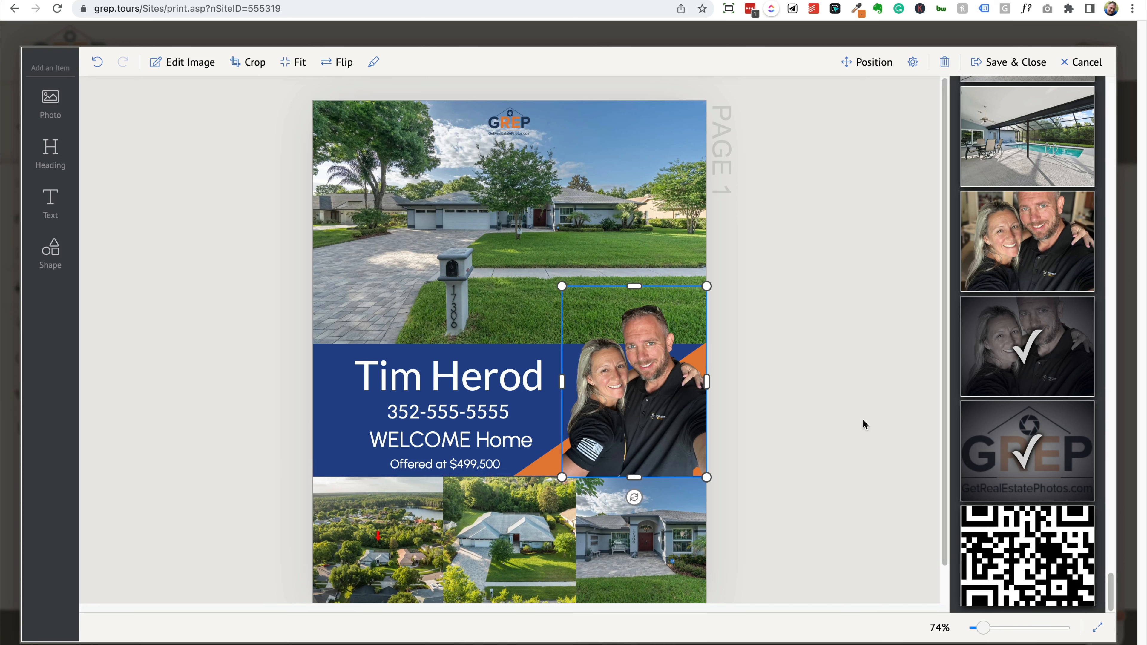
{"action": "left_click", "coordinate": [884, 491]}
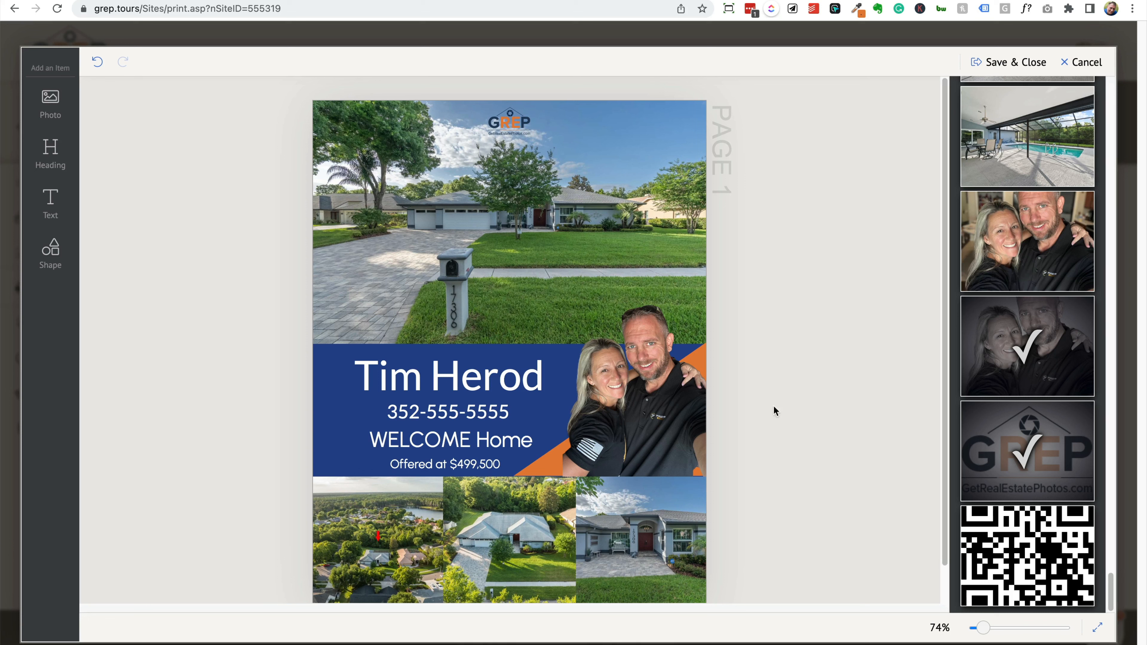
{"action": "left_click", "coordinate": [664, 402]}
{"action": "key", "text": "Up"}
{"action": "key", "text": "Up"}
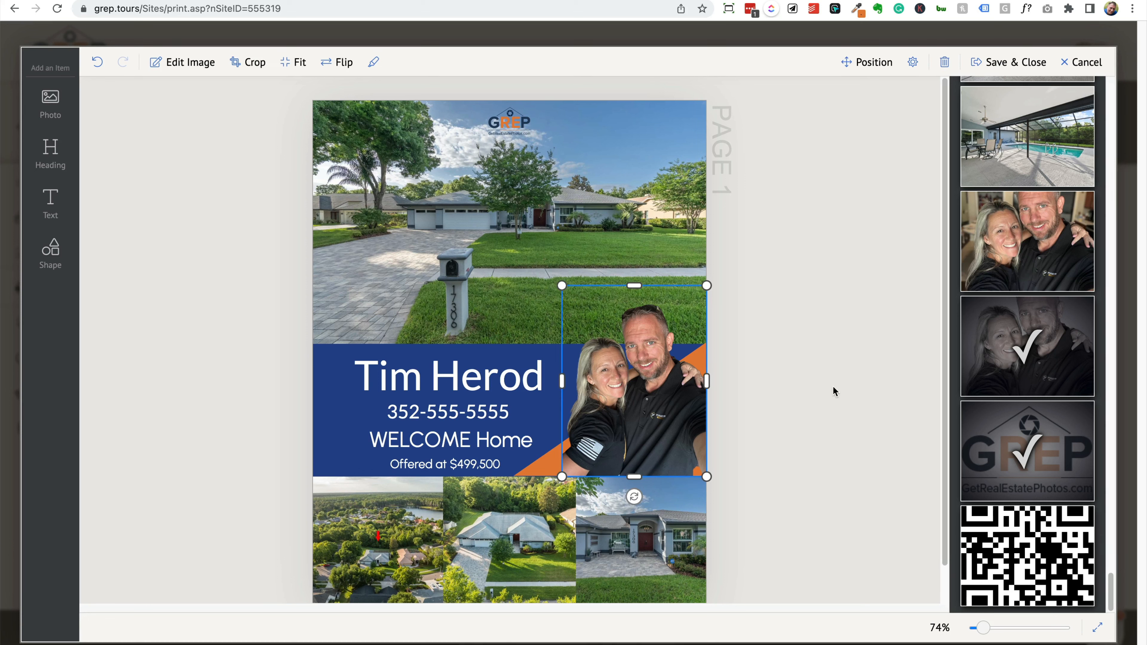
{"action": "key", "text": "Right"}
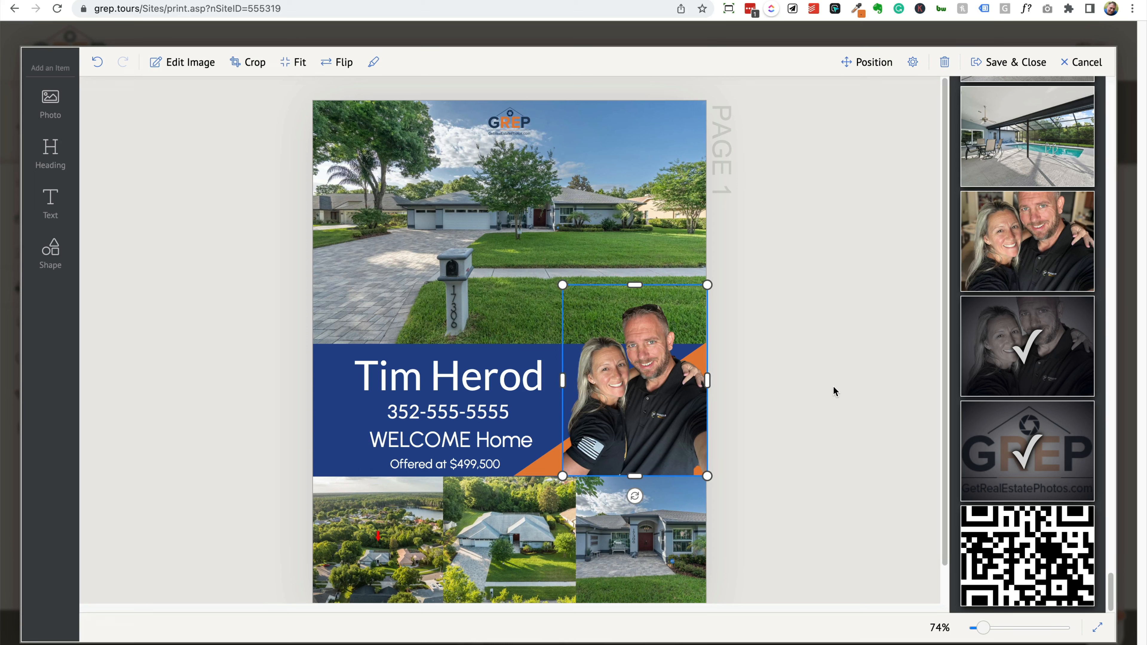
{"action": "left_click", "coordinate": [833, 385]}
{"action": "left_click", "coordinate": [659, 391]}
{"action": "left_click", "coordinate": [719, 382]}
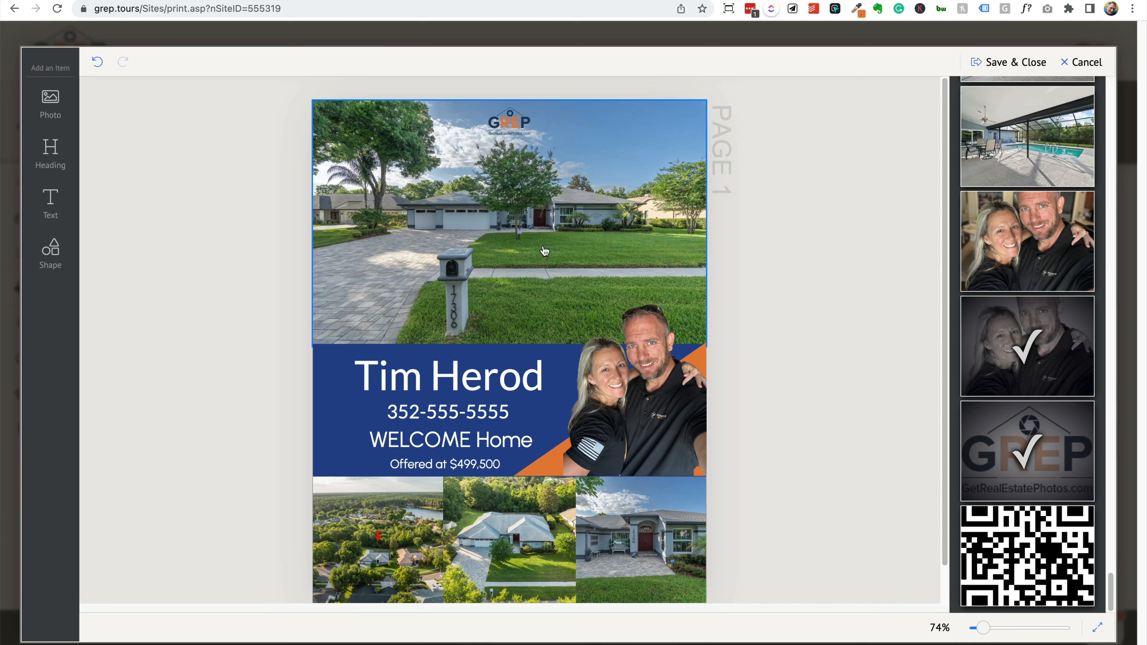
Replace the top house photo with the front entry porch shot
{"action": "left_click", "coordinate": [578, 206]}
{"action": "scroll", "coordinate": [1089, 278], "scroll_direction": "up", "scroll_amount": 10}
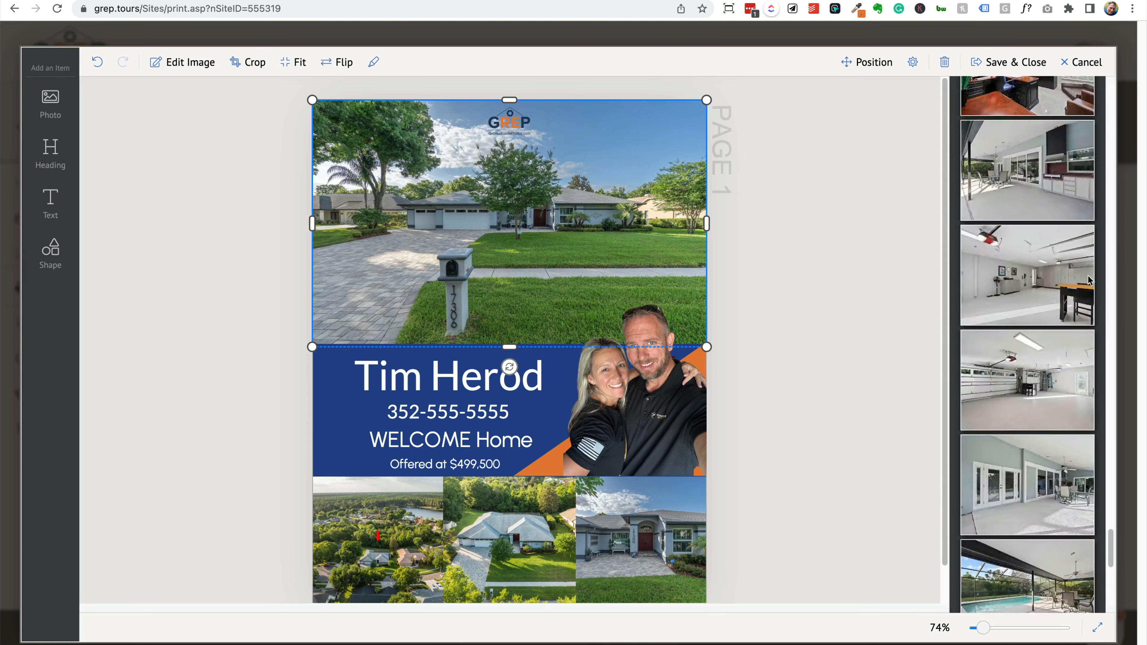
{"action": "scroll", "coordinate": [1089, 278], "scroll_direction": "up", "scroll_amount": 15}
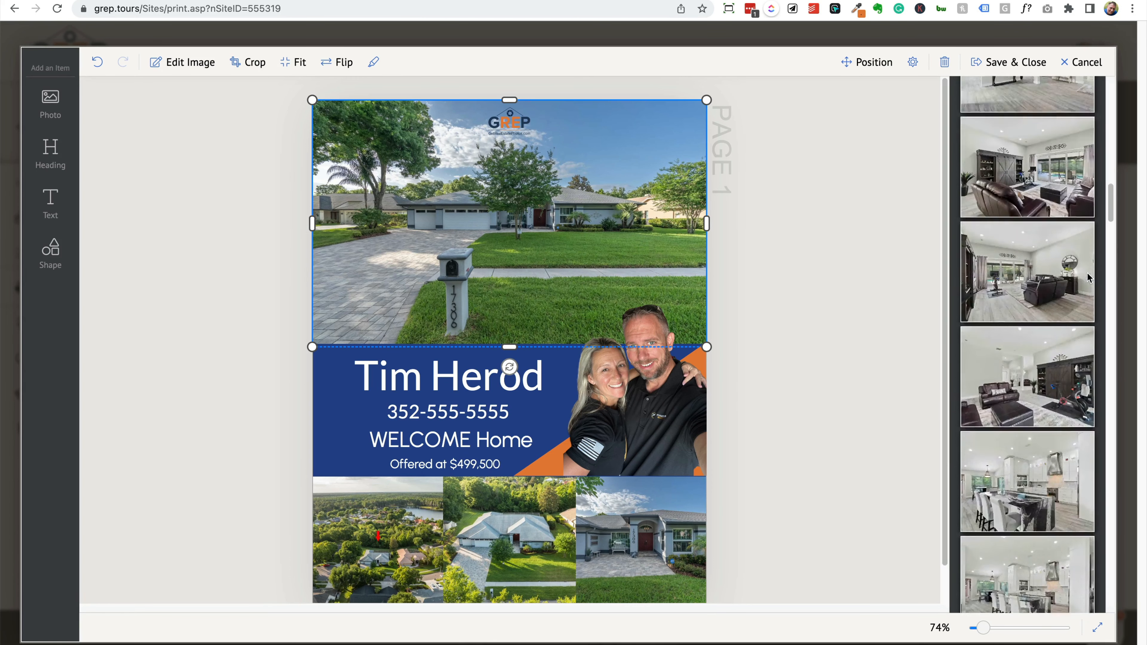
{"action": "scroll", "coordinate": [1088, 277], "scroll_direction": "up", "scroll_amount": 5}
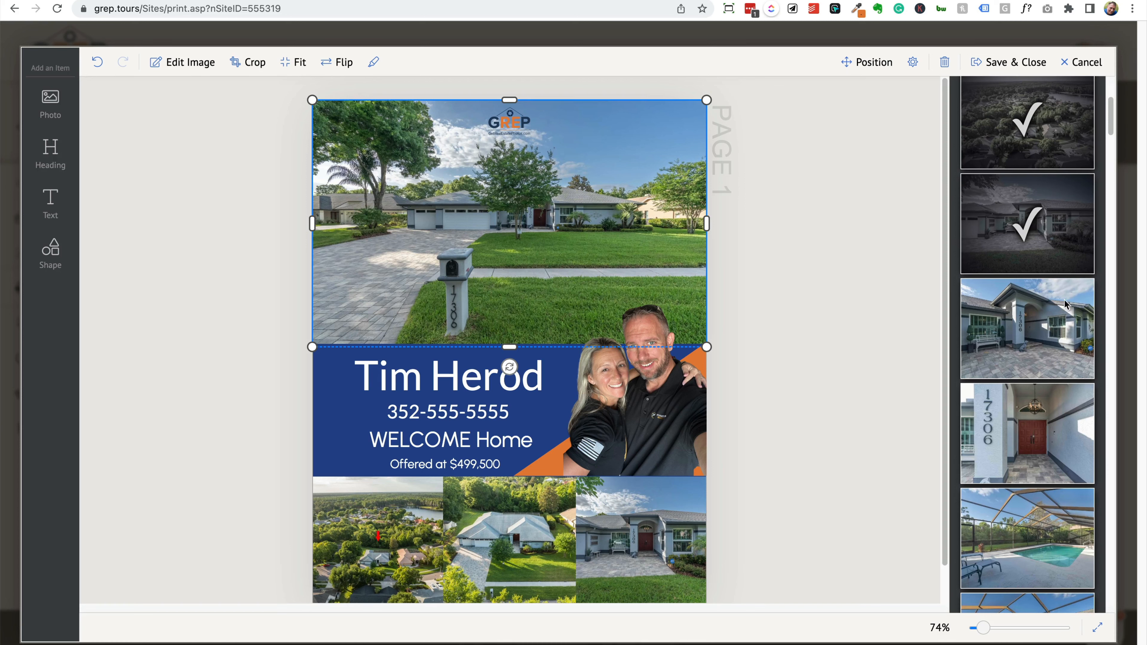
{"action": "left_click_drag", "start_coordinate": [1047, 321], "coordinate": [592, 219]}
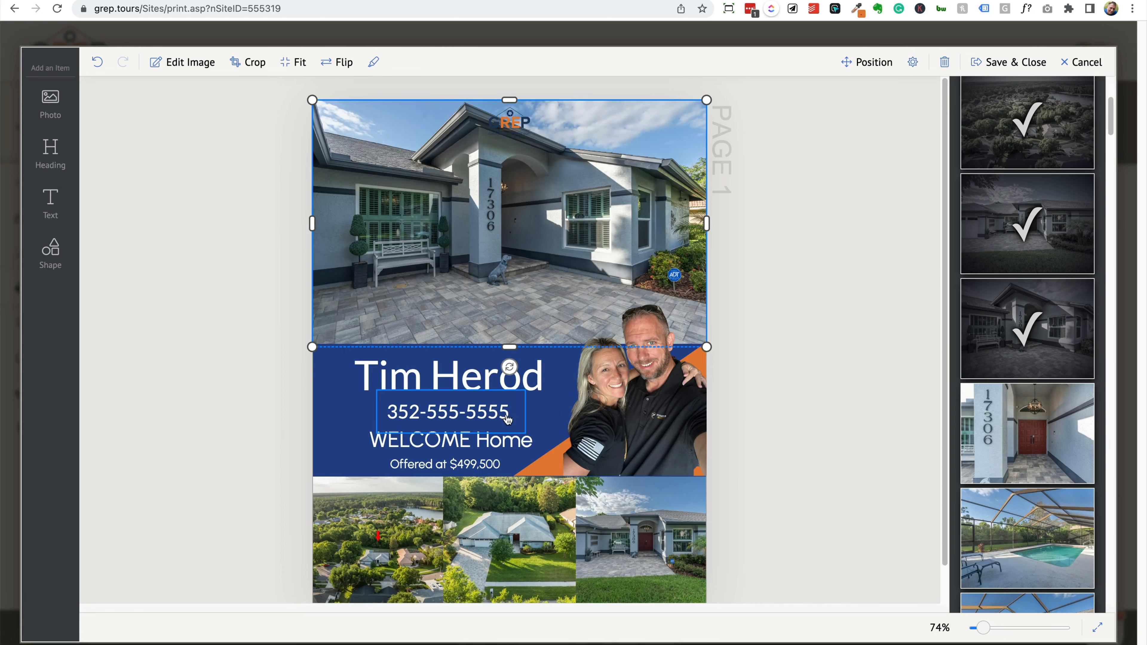
Put a kitchen photo in the bottom-middle slot and a bedroom photo in the bottom-right slot
{"action": "scroll", "coordinate": [507, 420], "scroll_direction": "down", "scroll_amount": 1}
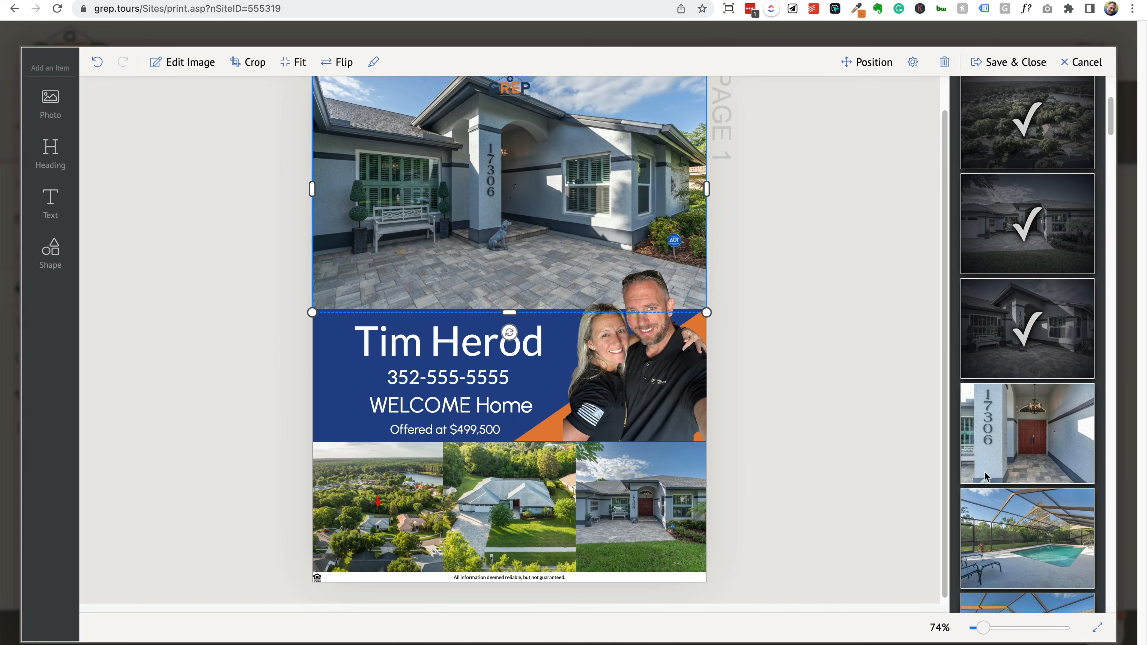
{"action": "scroll", "coordinate": [1046, 425], "scroll_direction": "down", "scroll_amount": 3}
{"action": "scroll", "coordinate": [1047, 428], "scroll_direction": "down", "scroll_amount": 10}
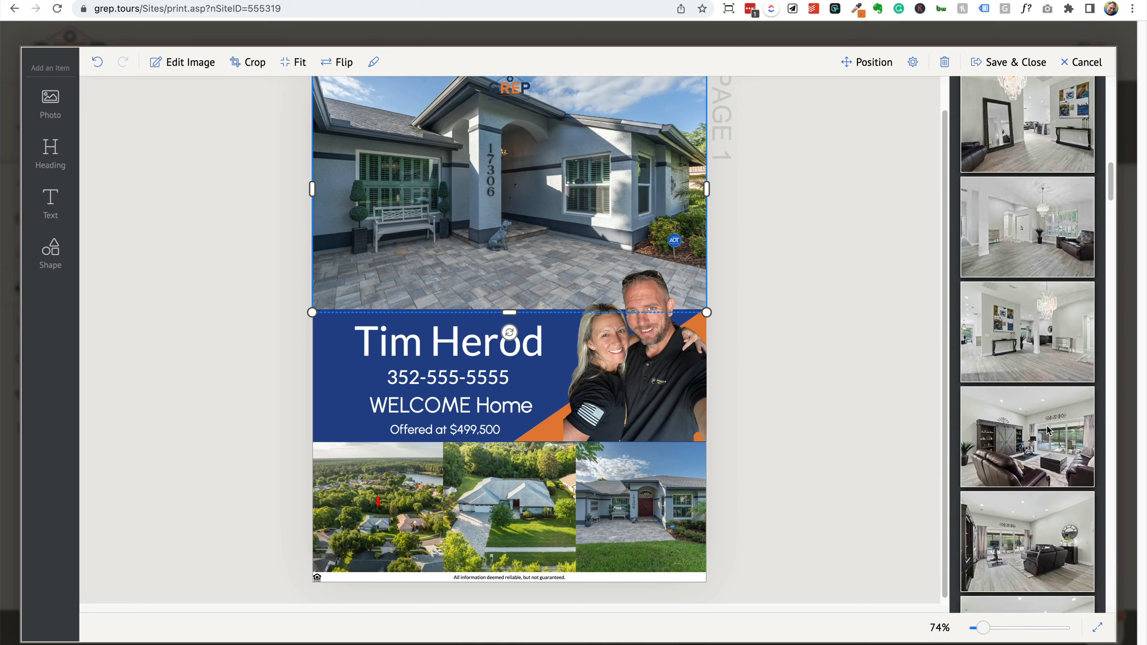
{"action": "scroll", "coordinate": [1047, 428], "scroll_direction": "down", "scroll_amount": 10}
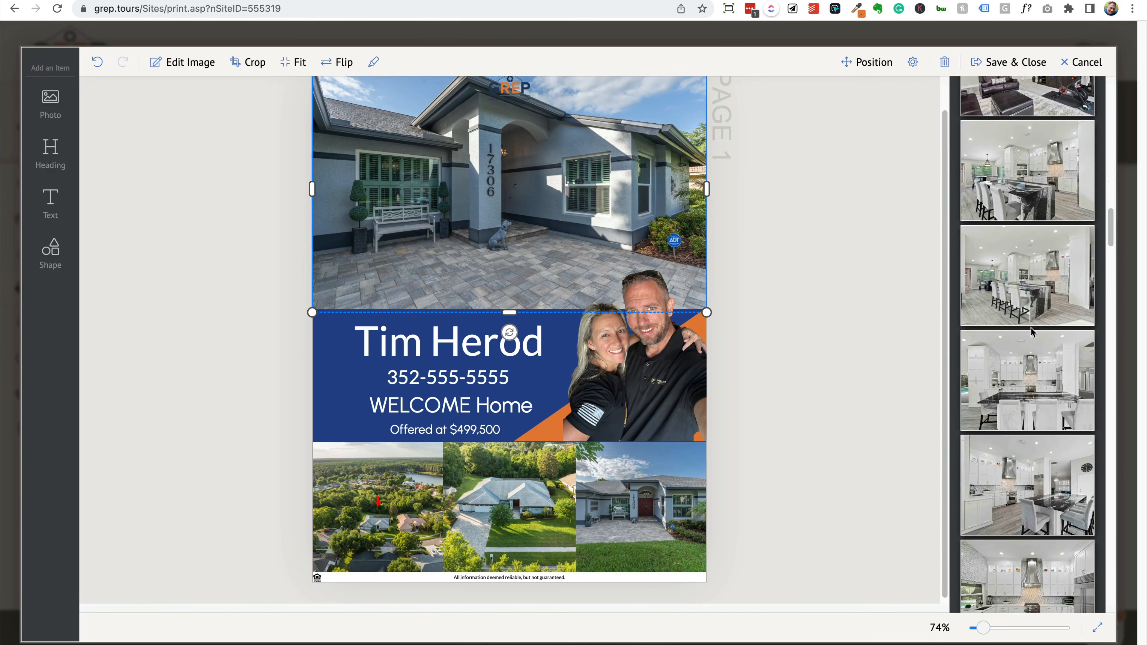
{"action": "left_click_drag", "start_coordinate": [1048, 287], "coordinate": [513, 497]}
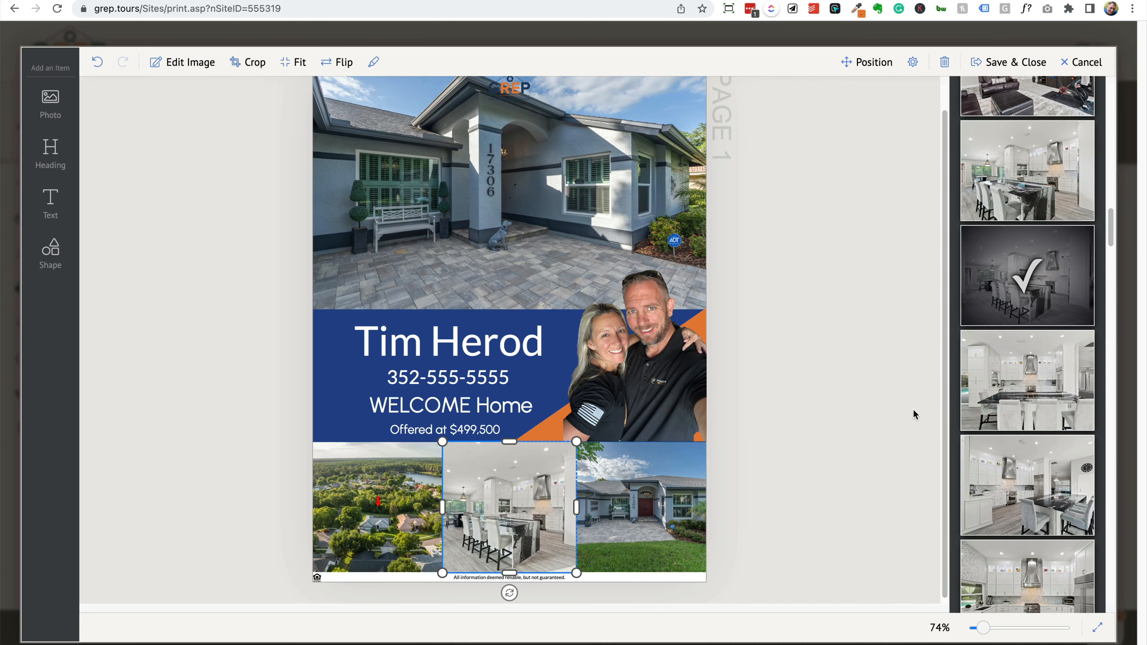
{"action": "scroll", "coordinate": [1065, 392], "scroll_direction": "down", "scroll_amount": 2}
{"action": "scroll", "coordinate": [1066, 393], "scroll_direction": "down", "scroll_amount": 10}
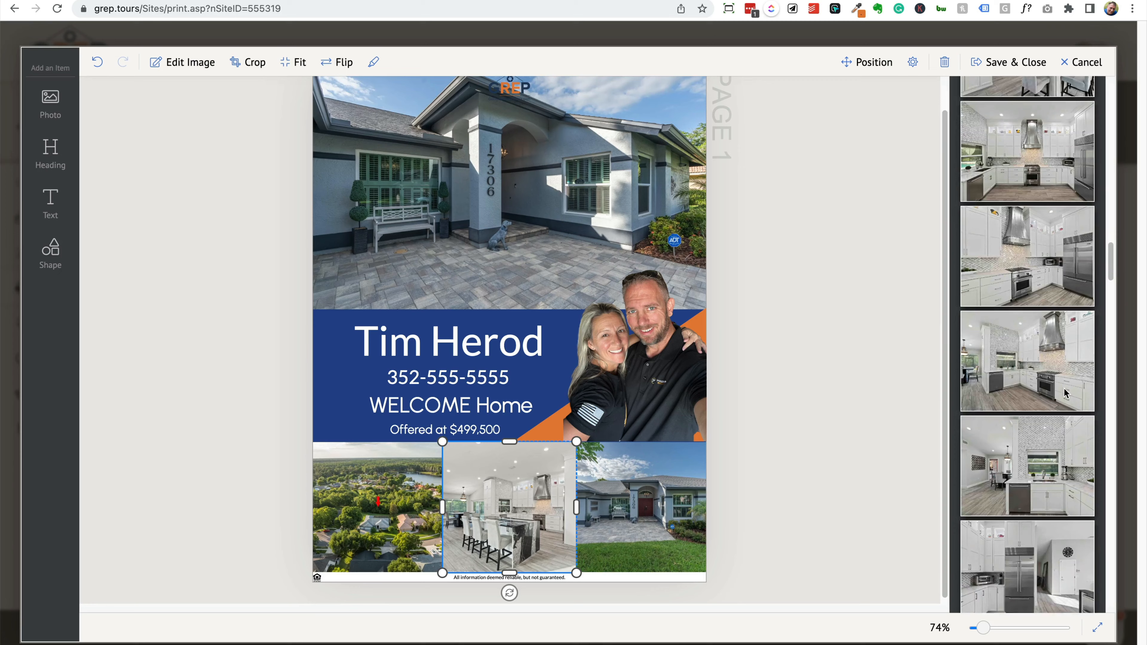
{"action": "scroll", "coordinate": [1065, 392], "scroll_direction": "down", "scroll_amount": 10}
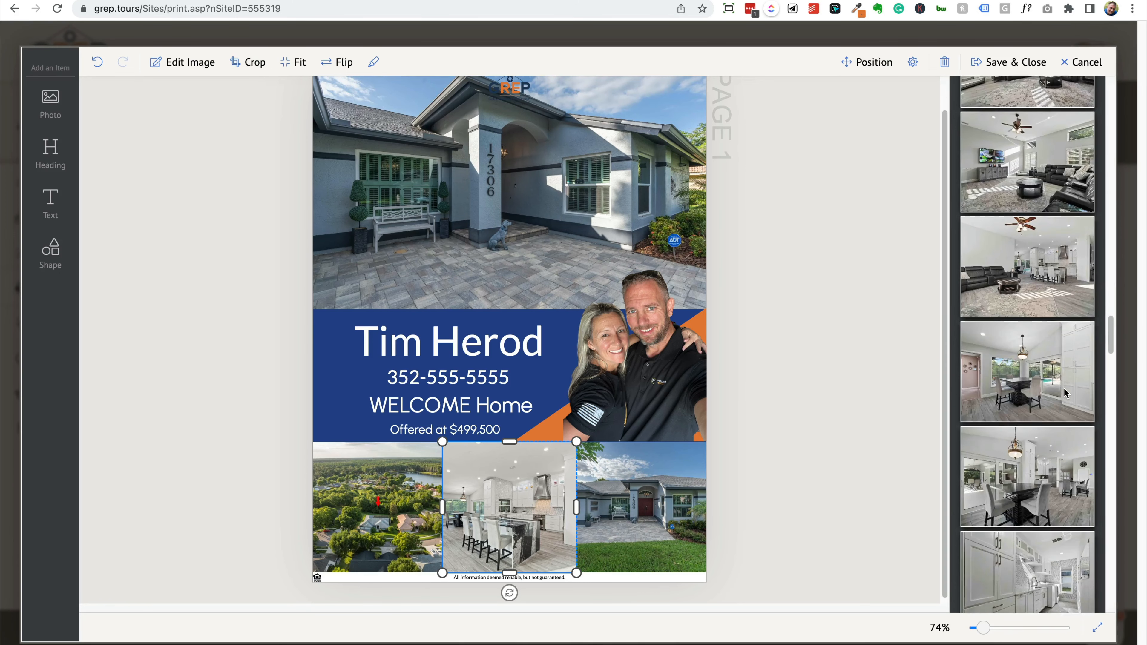
{"action": "scroll", "coordinate": [1066, 393], "scroll_direction": "down", "scroll_amount": 6}
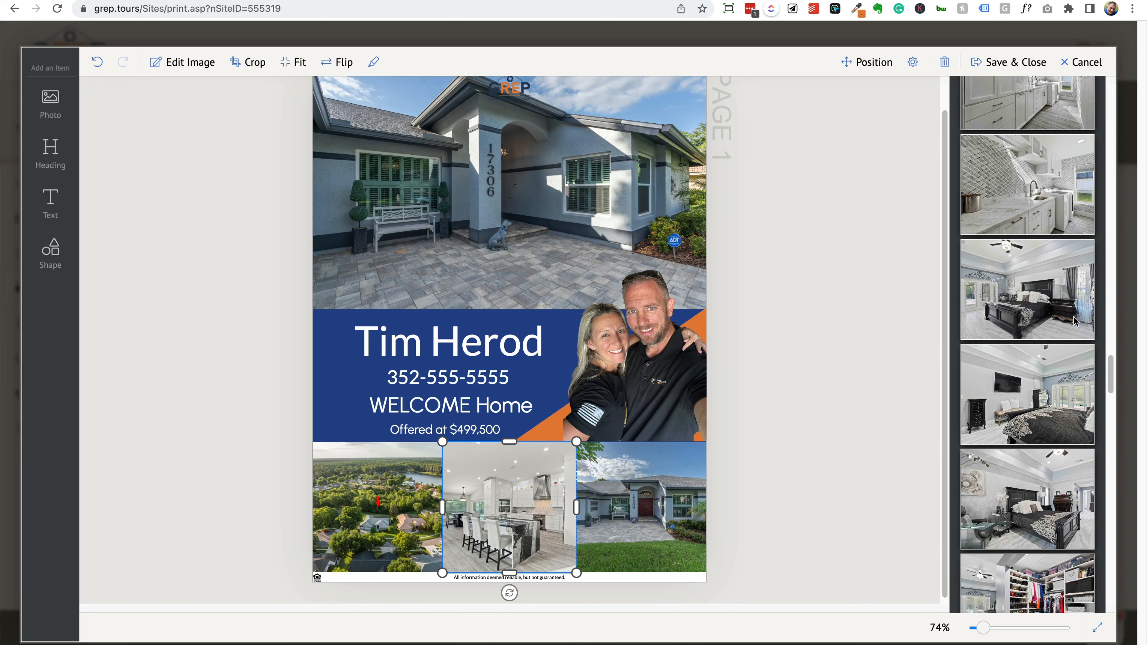
{"action": "left_click_drag", "start_coordinate": [1030, 295], "coordinate": [642, 496]}
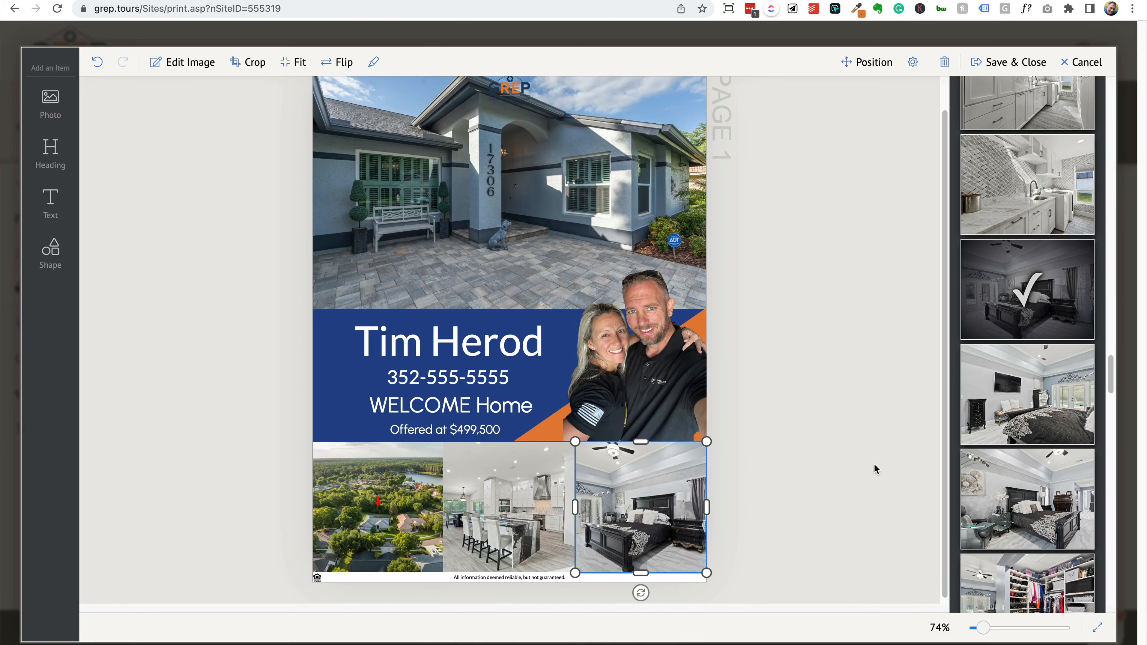
{"action": "scroll", "coordinate": [817, 417], "scroll_direction": "up", "scroll_amount": 1}
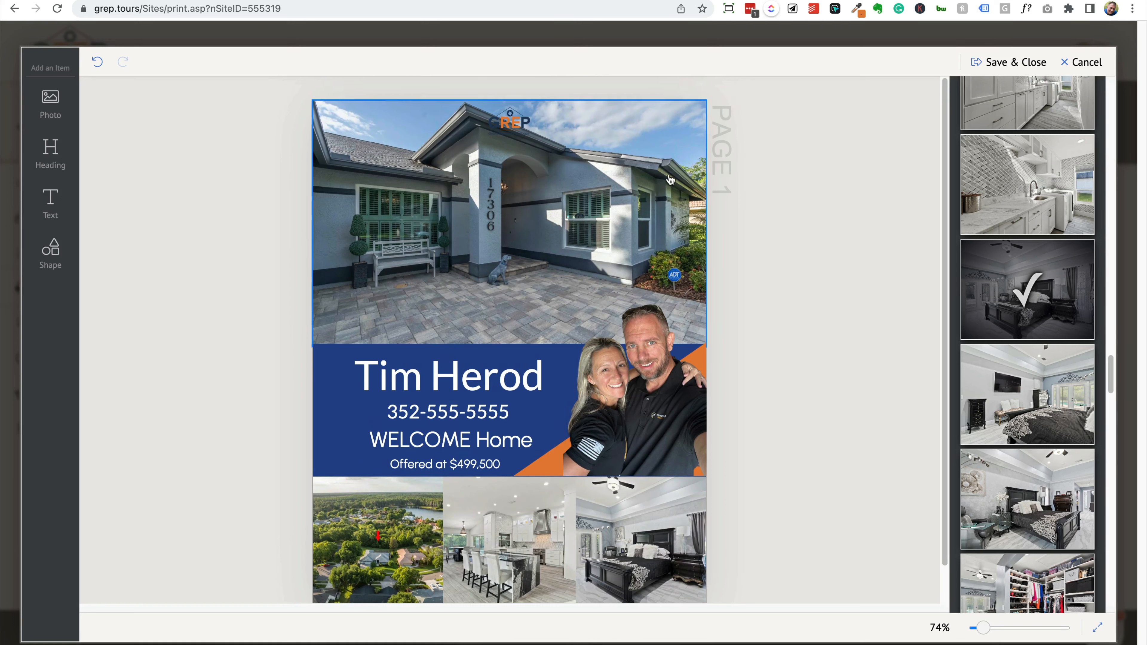
{"action": "scroll", "coordinate": [799, 289], "scroll_direction": "down", "scroll_amount": 1}
{"action": "scroll", "coordinate": [799, 288], "scroll_direction": "up", "scroll_amount": 1}
{"action": "scroll", "coordinate": [799, 289], "scroll_direction": "down", "scroll_amount": 1}
{"action": "scroll", "coordinate": [799, 290], "scroll_direction": "up", "scroll_amount": 1}
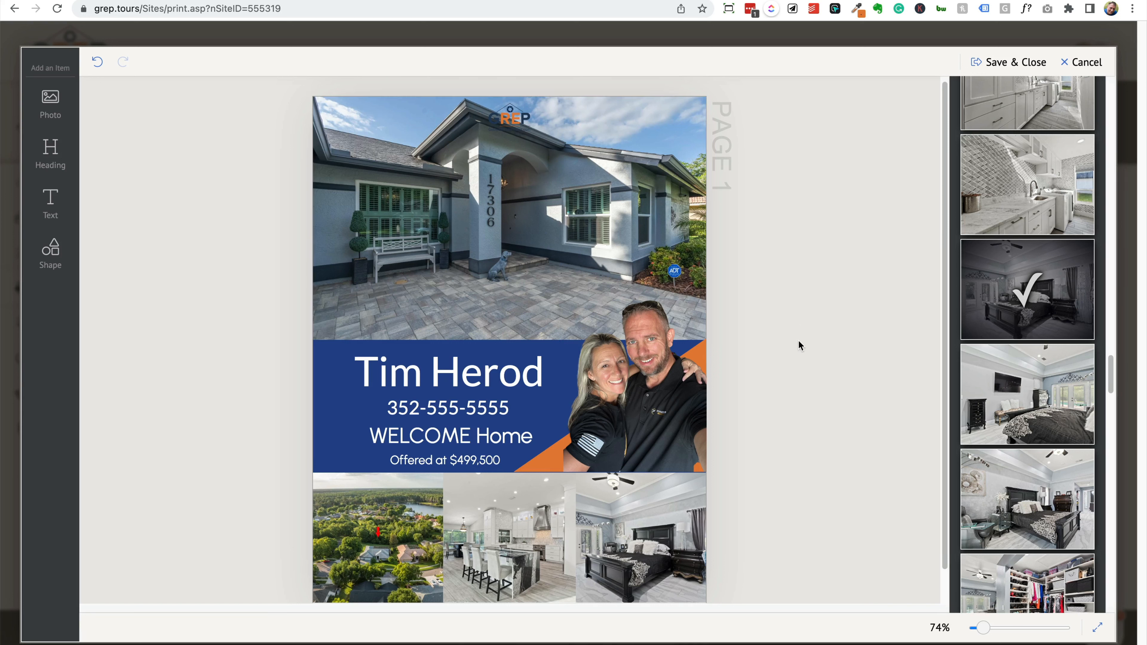
{"action": "scroll", "coordinate": [806, 315], "scroll_direction": "up", "scroll_amount": 1}
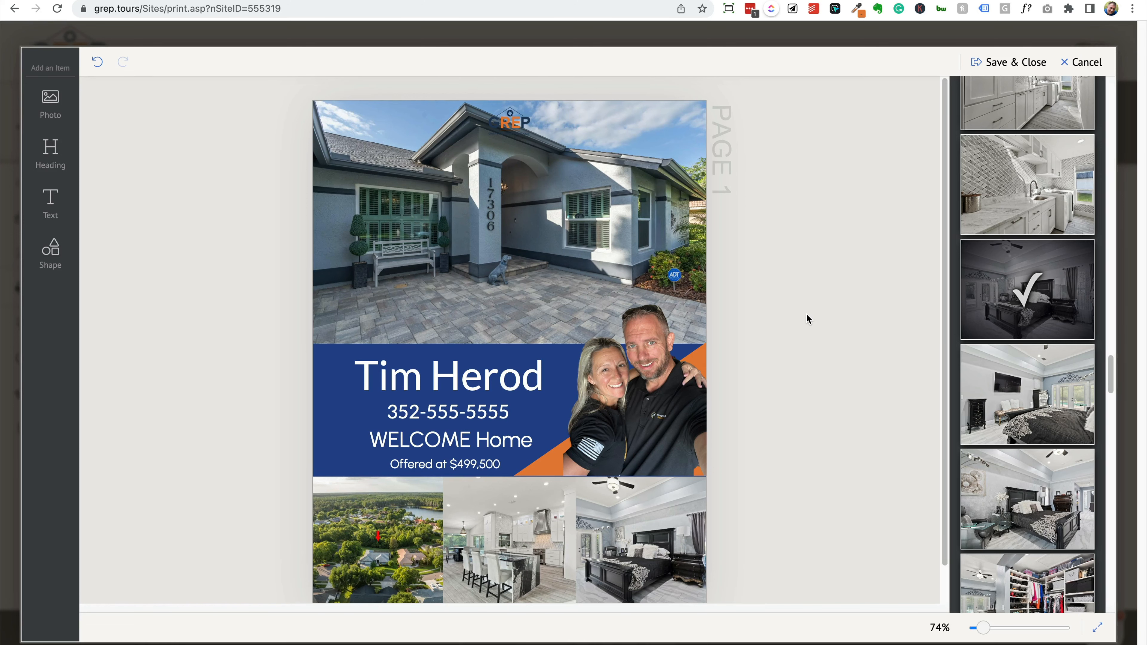